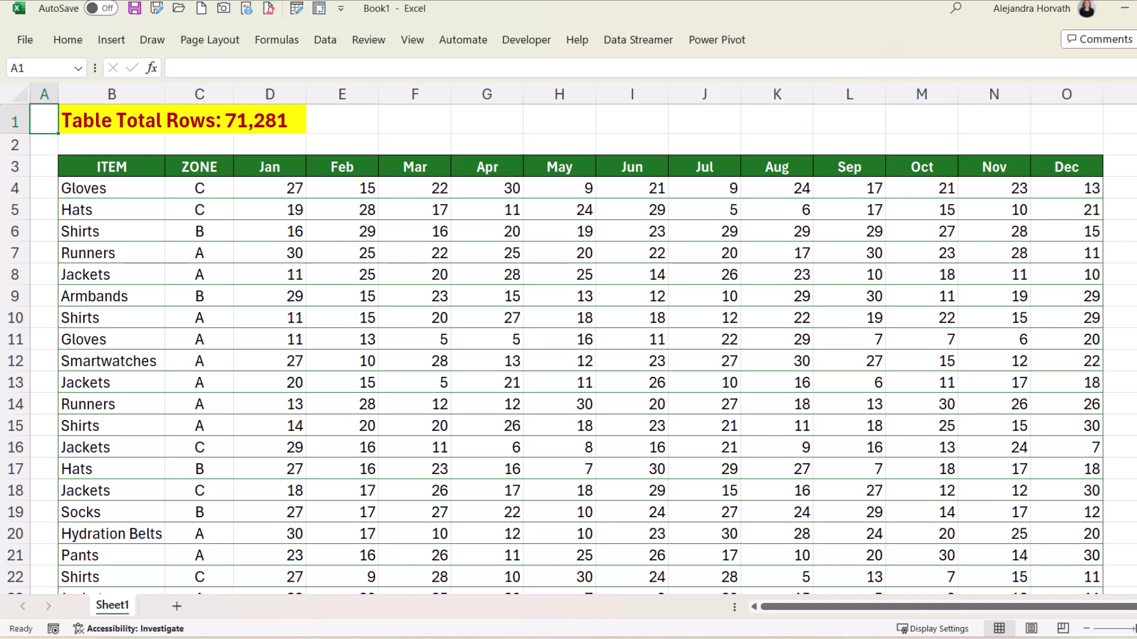
- Preview the finished PivotTable in PT quick tip 4, checking its ITEM labels and QUARTER header
left_click(114, 222)
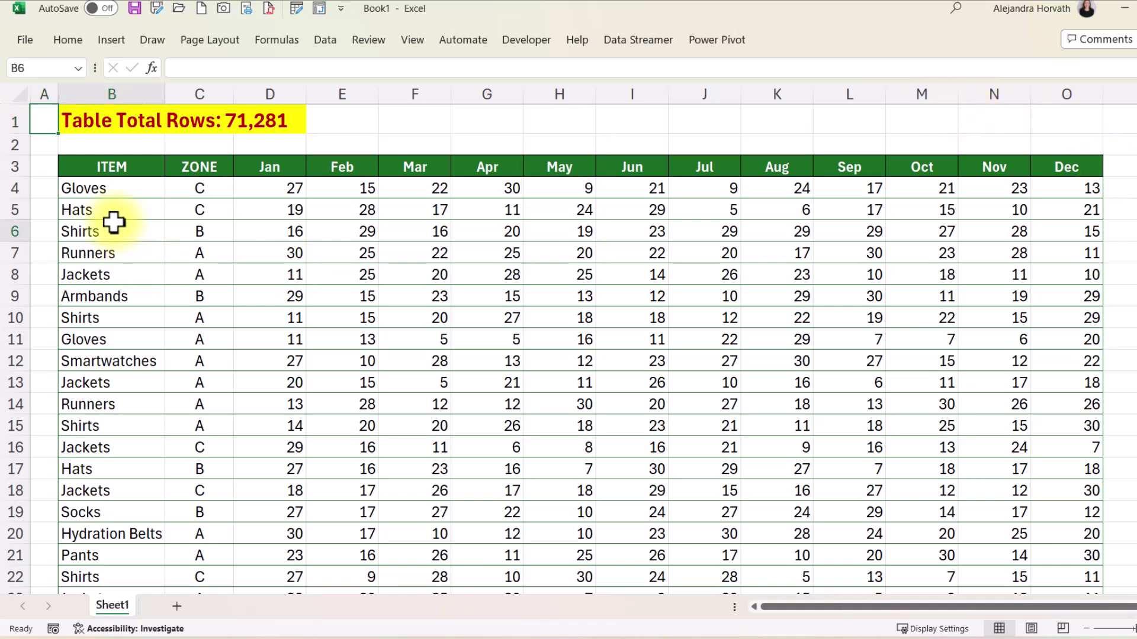
left_click(364, 571)
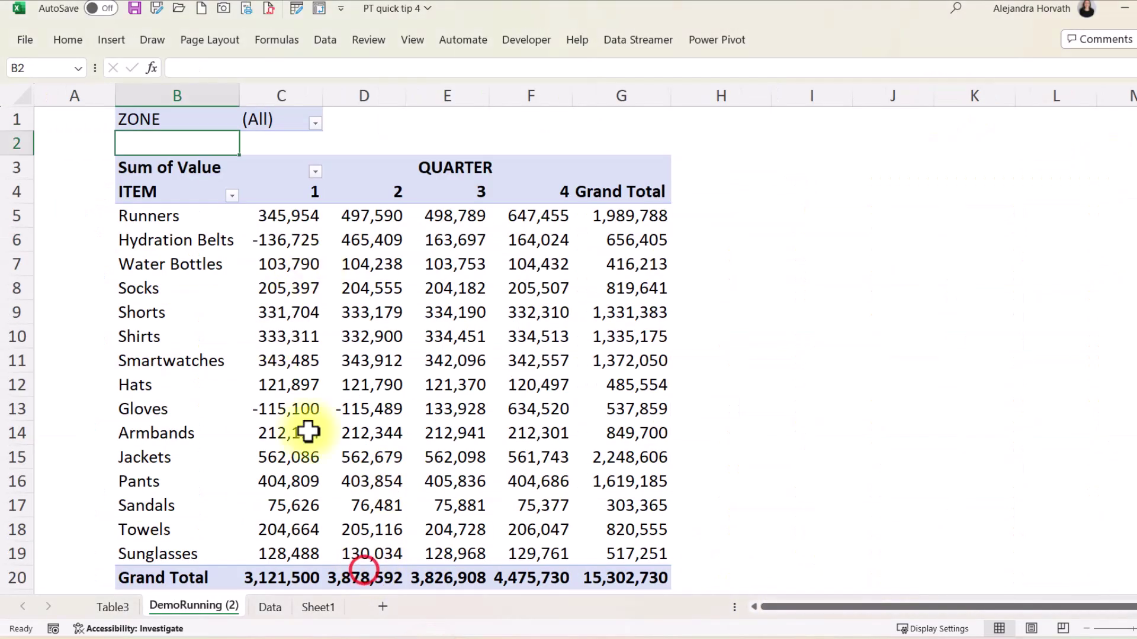
left_click(179, 207)
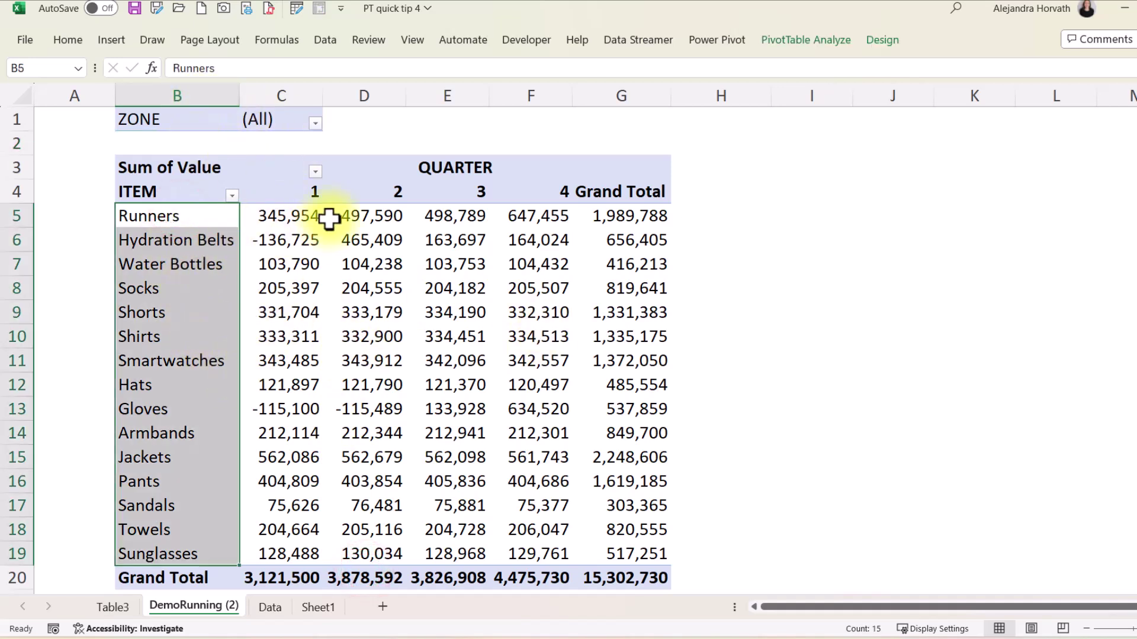
left_click(429, 172)
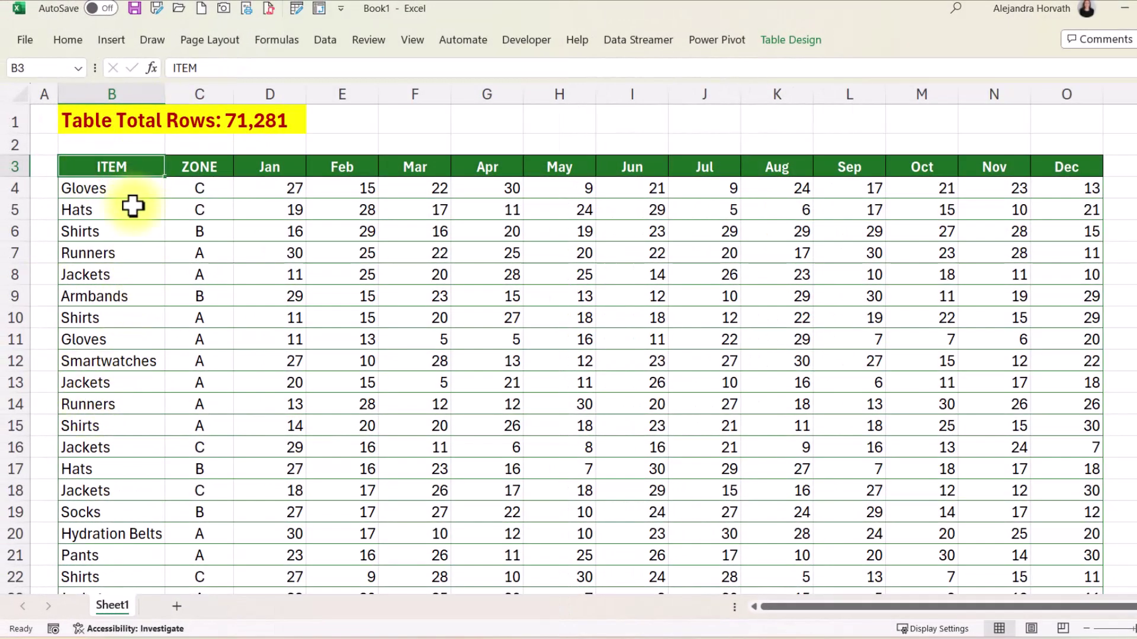
- Dismiss cell D8's shortcut menu and bring up the Data tab's get-and-transform commands
right_click(260, 269)
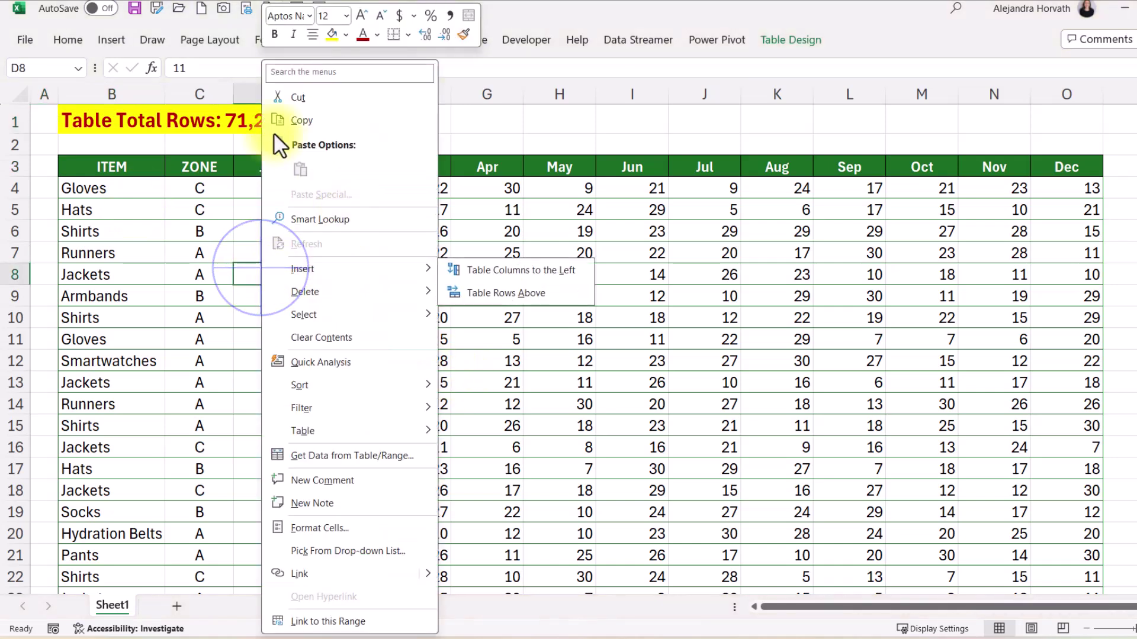
mouse_move(400, 293)
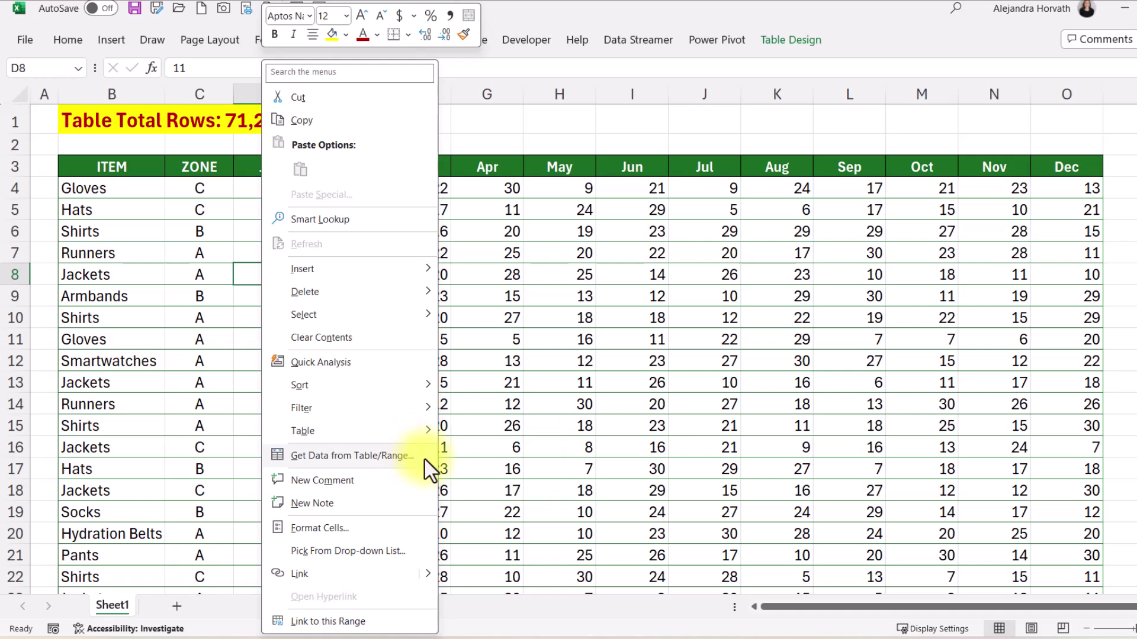
left_click(535, 358)
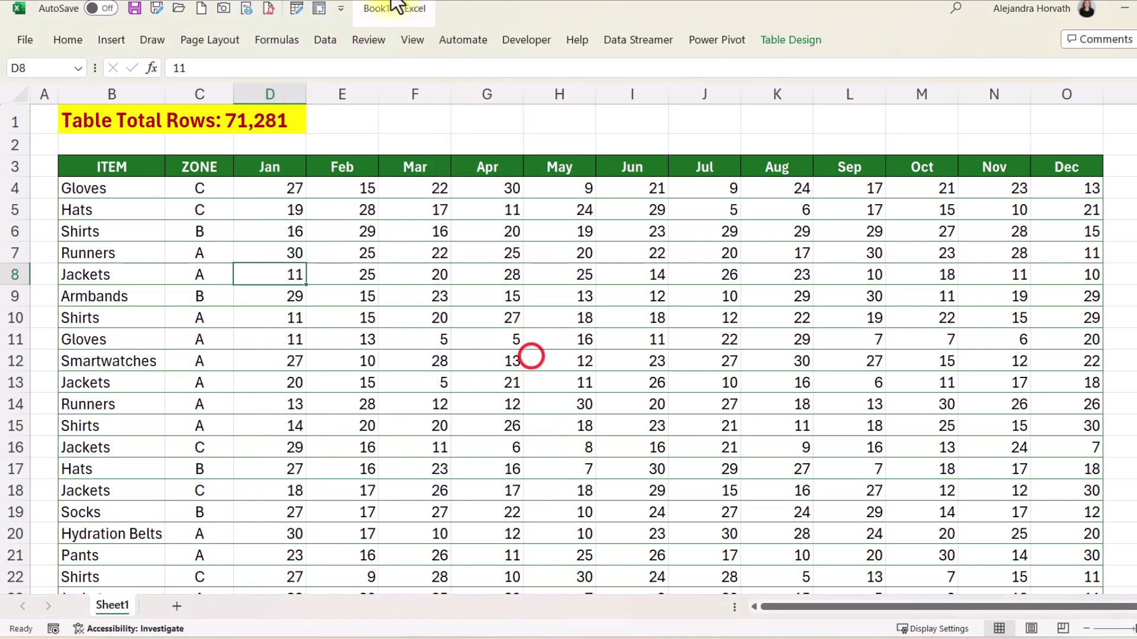
left_click(330, 35)
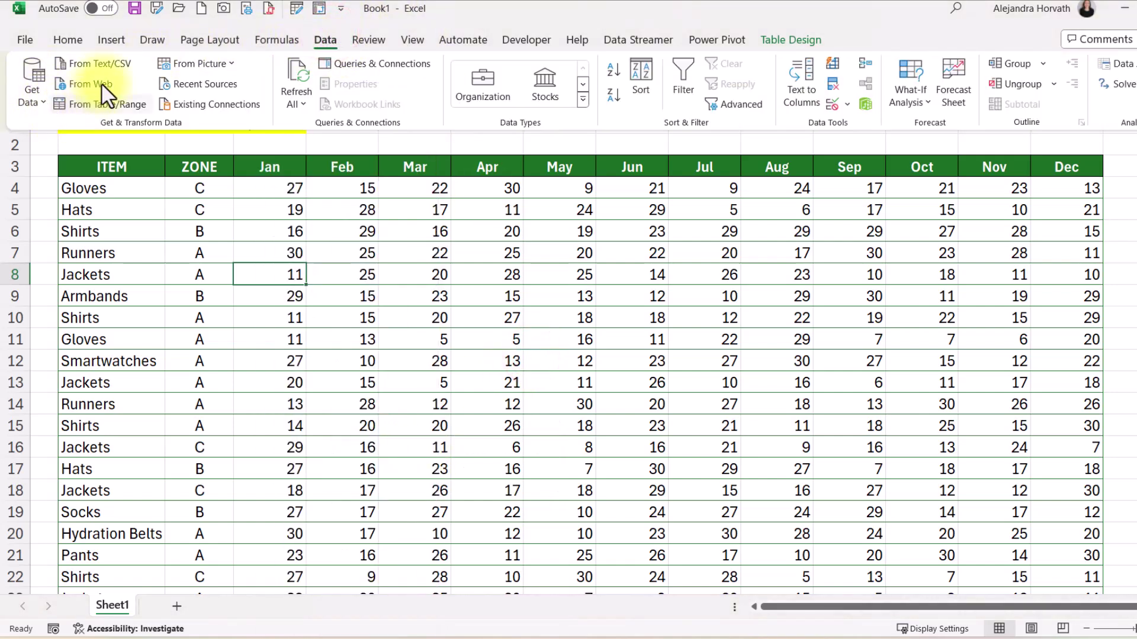
- Create the DemoRunning query from the sales table, collapse the Queries pane and zoom the preview
left_click(130, 104)
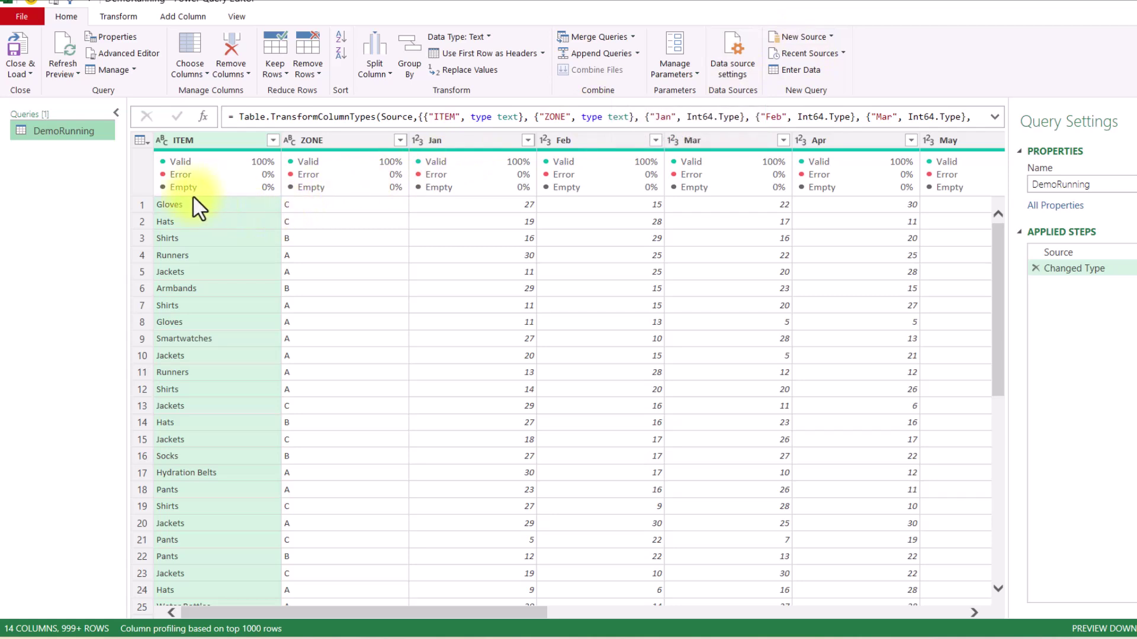
left_click(76, 131)
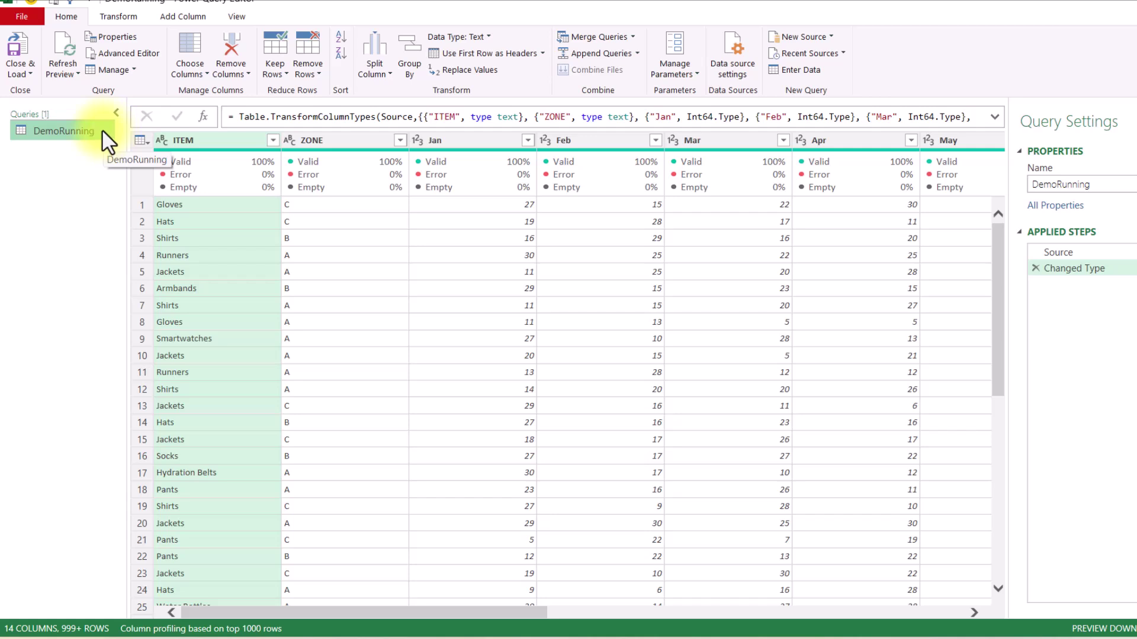
left_click(116, 114)
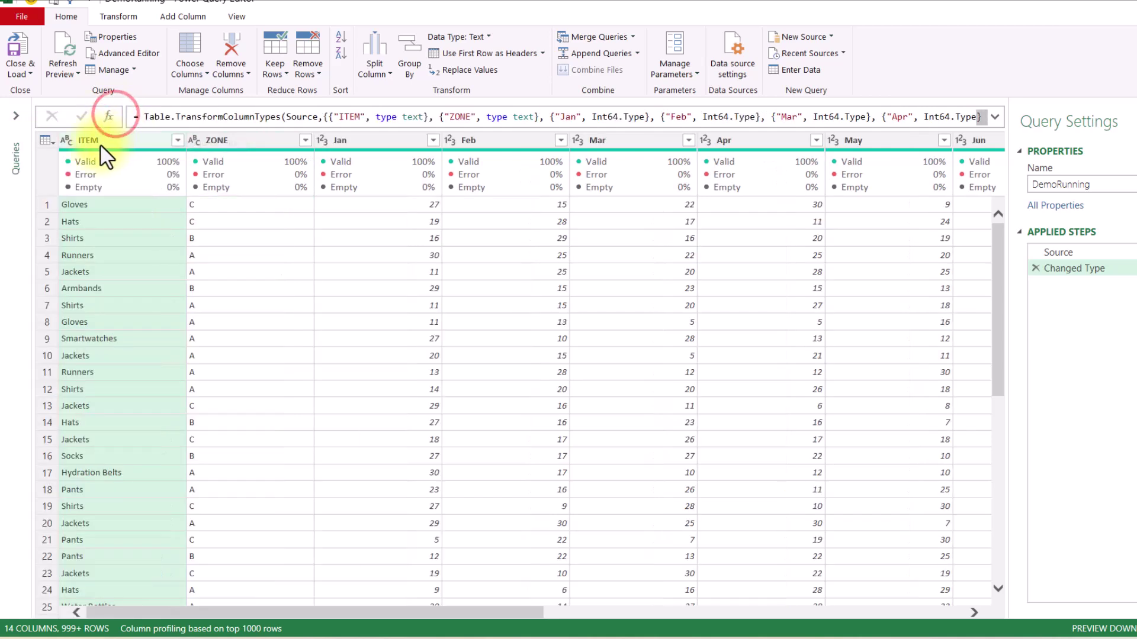
key("ctrl+plus")
key("ctrl+plus")
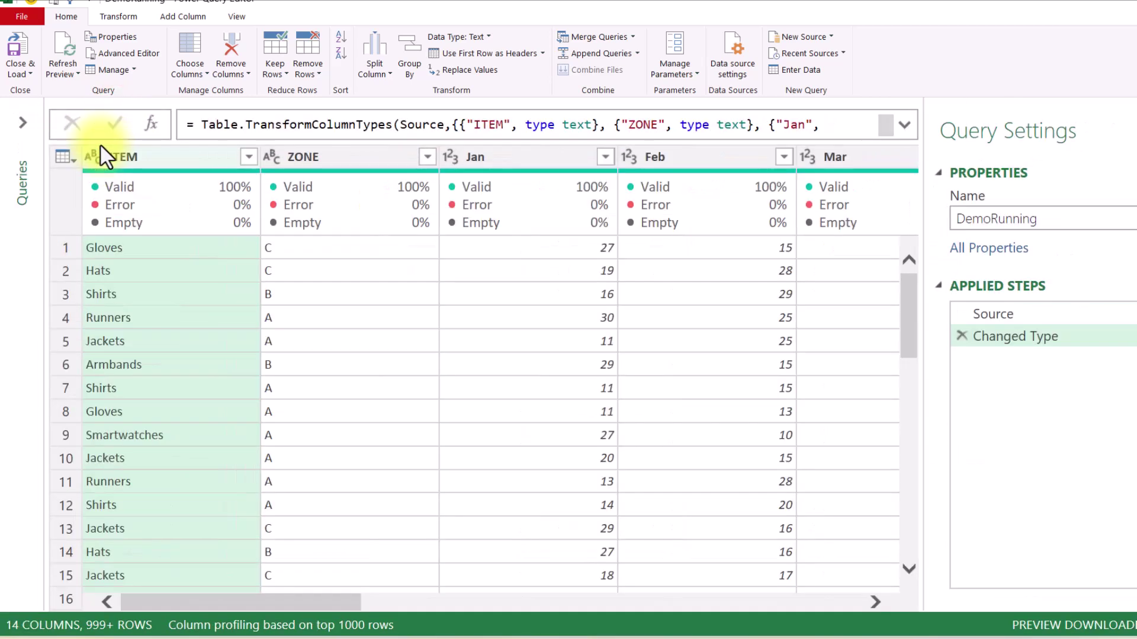
- Delete the Changed Type step and inspect the Source formula's workbook function and DemoRunning table name
left_click(1071, 312)
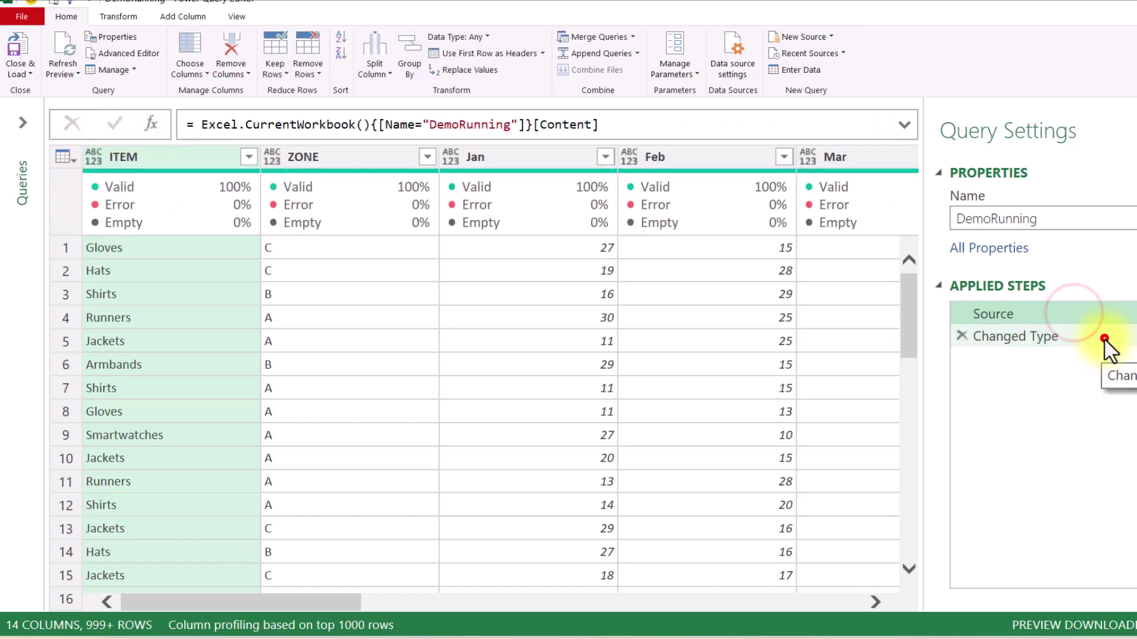
left_click(1105, 339)
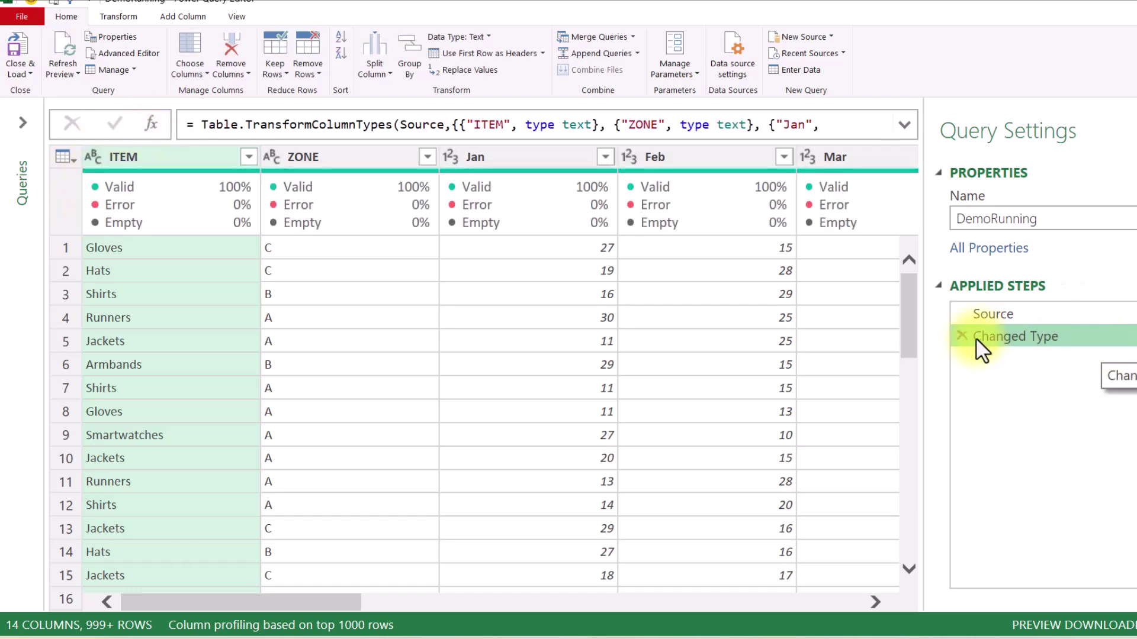
left_click(959, 335)
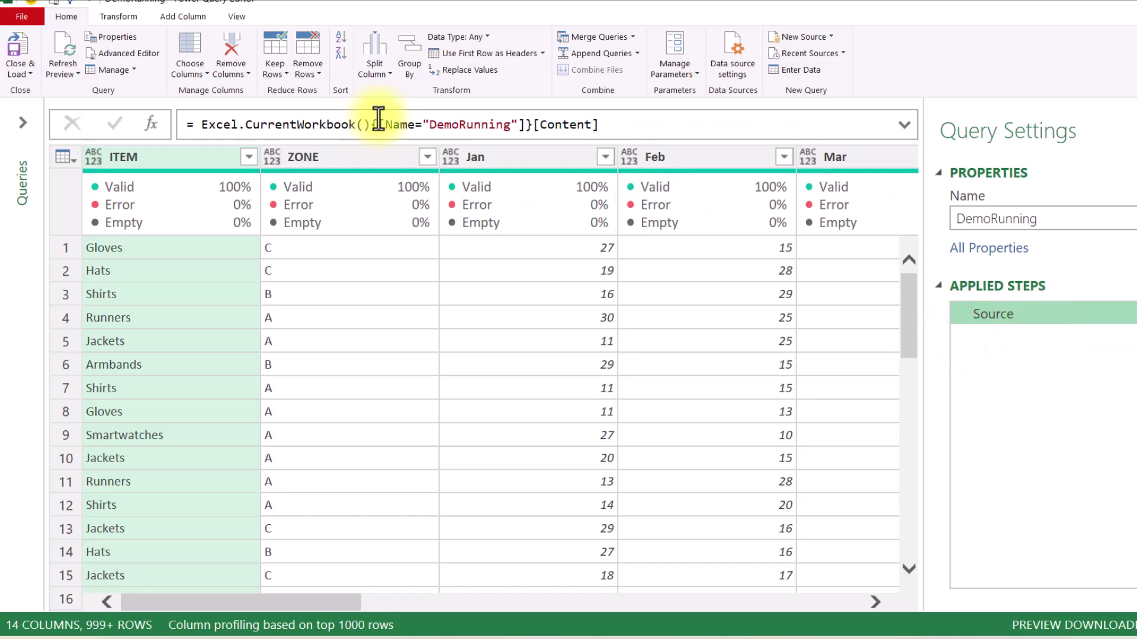
left_click_drag(415, 124, 521, 125)
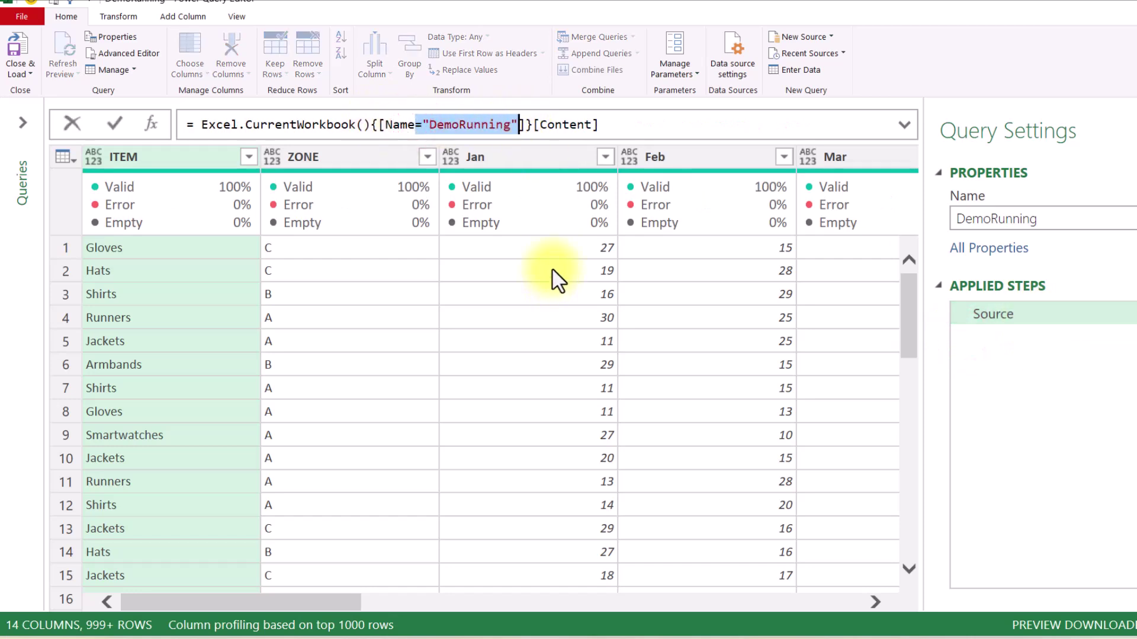
left_click_drag(252, 125, 342, 124)
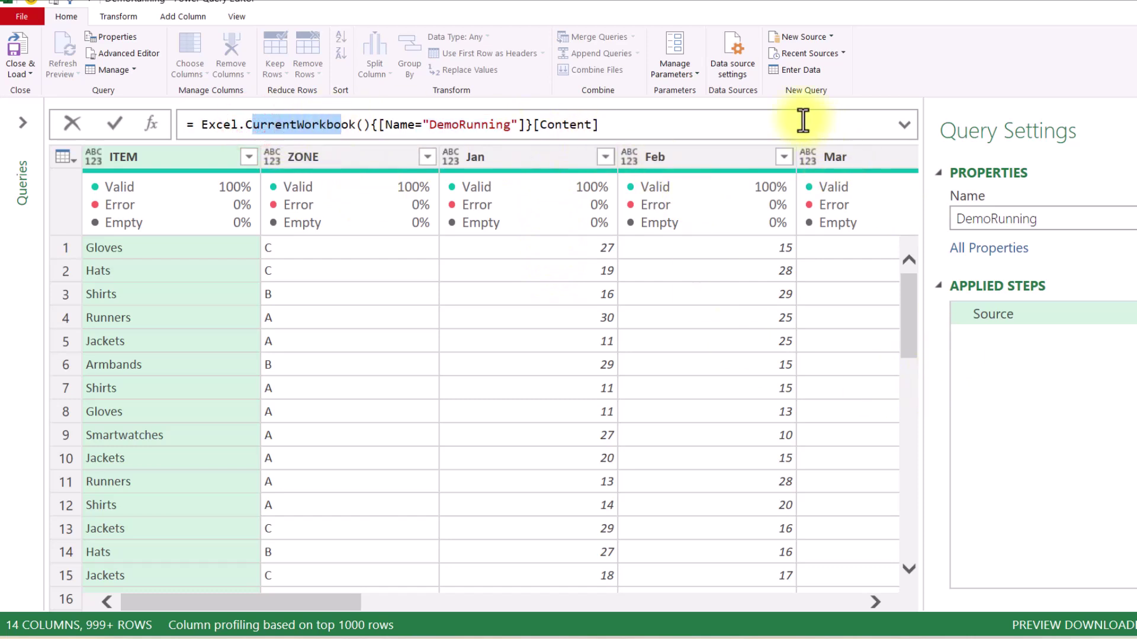
- Unpivot the month columns with Unpivot Other Columns, keeping ITEM and ZONE
left_click(568, 154)
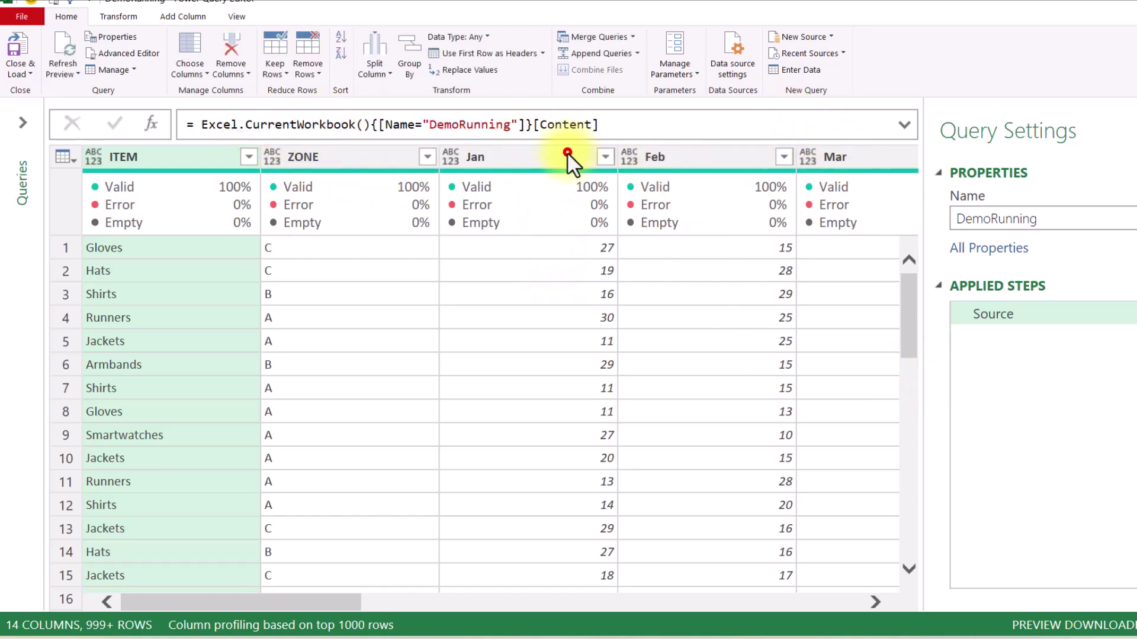
left_click(170, 160)
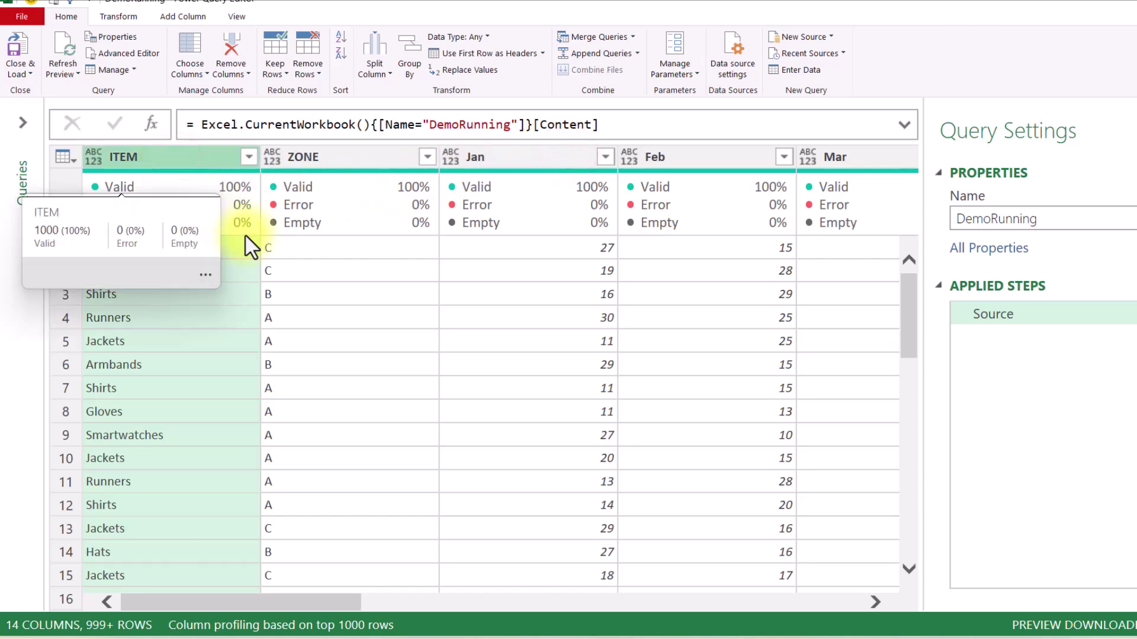
left_click(323, 158, "ctrl")
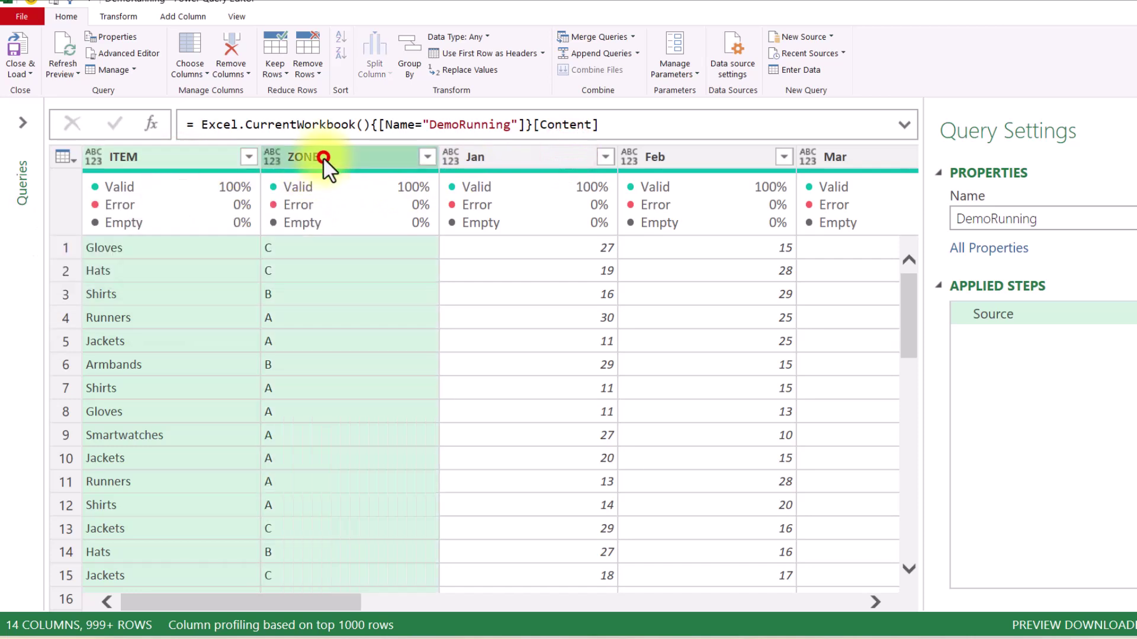
right_click(377, 156)
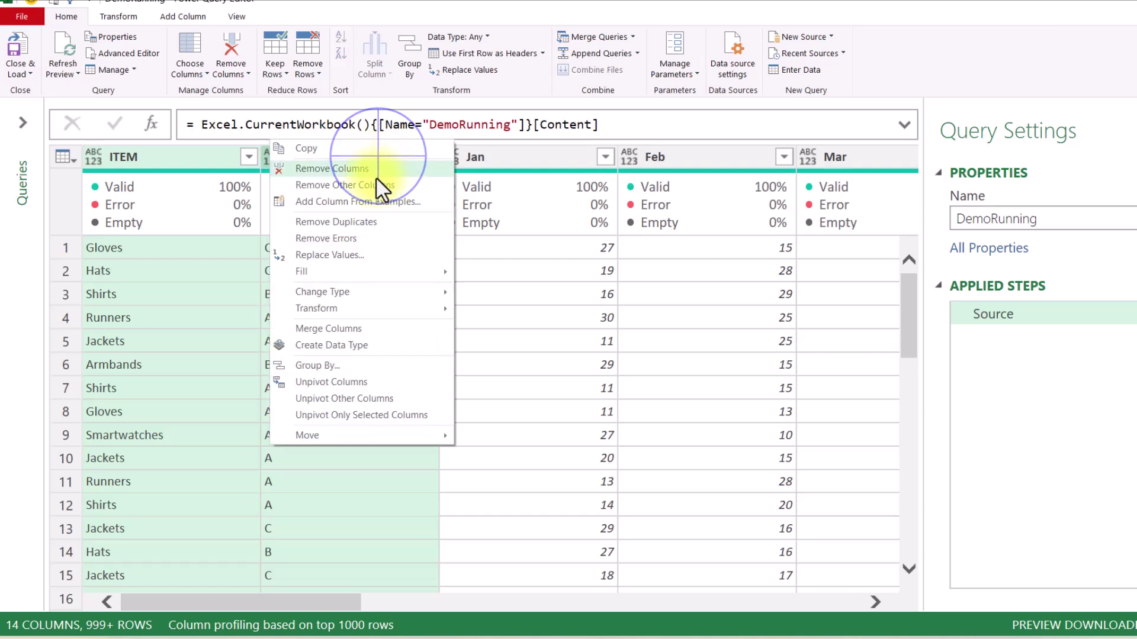
left_click(393, 398)
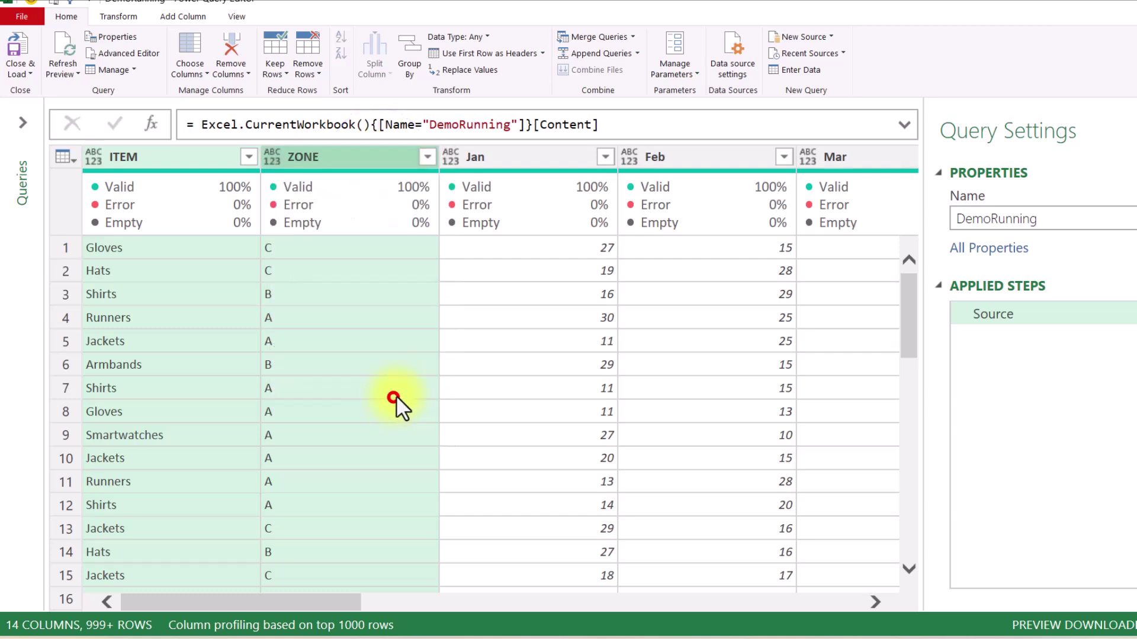
- Rename the Attribute and Value columns to Month and Amount in the unpivot formula
left_click(500, 157)
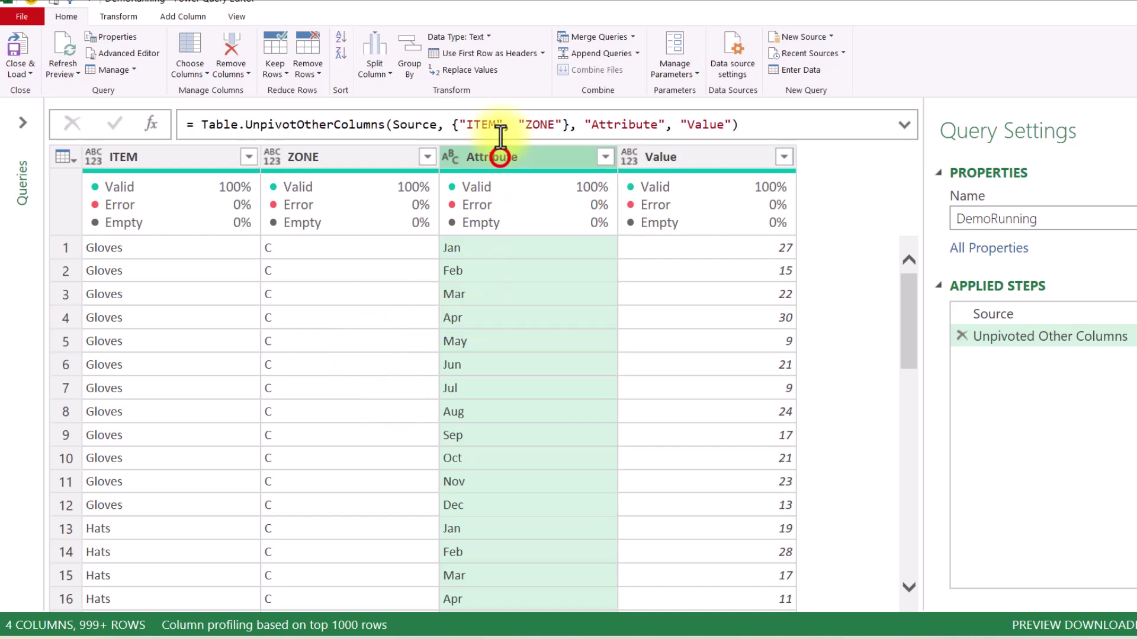
left_click(708, 155)
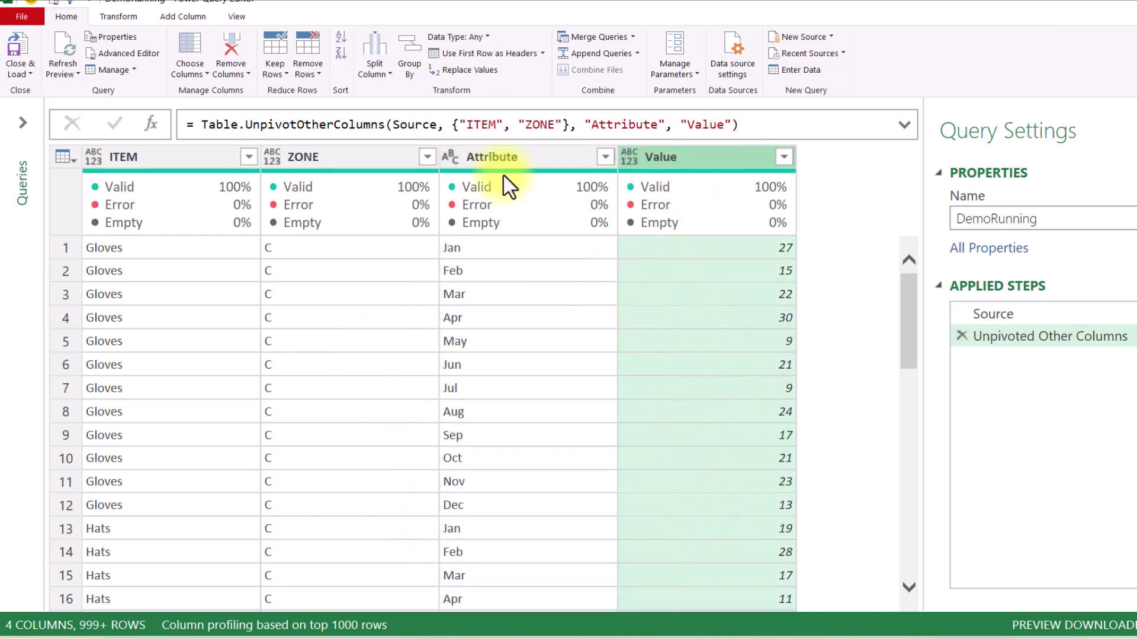
left_click(480, 159)
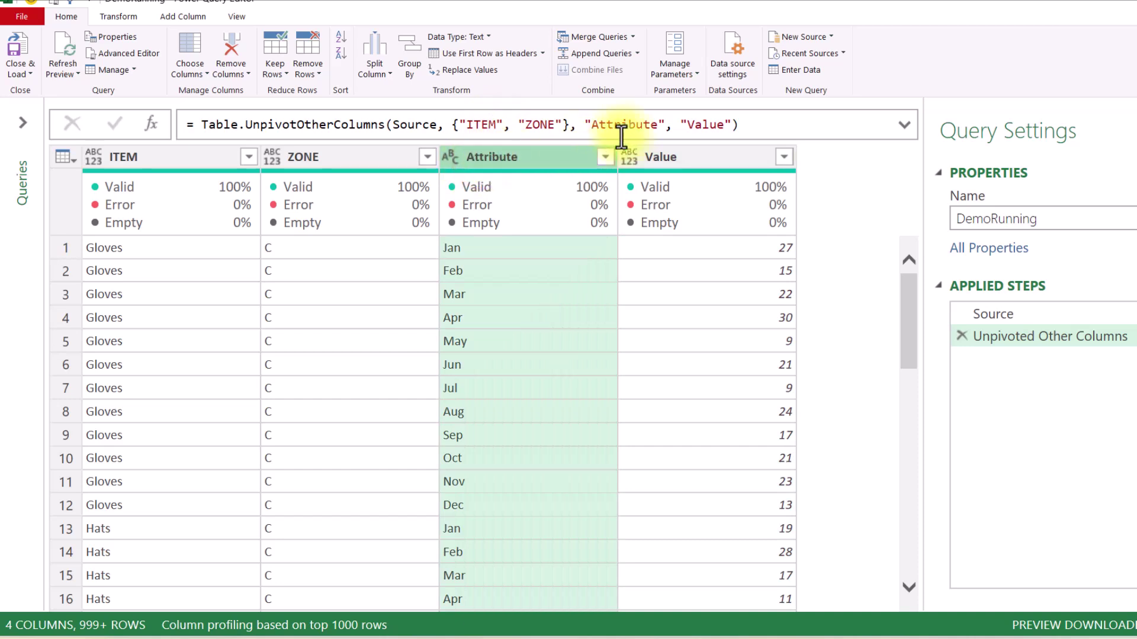
left_click_drag(593, 125, 658, 123)
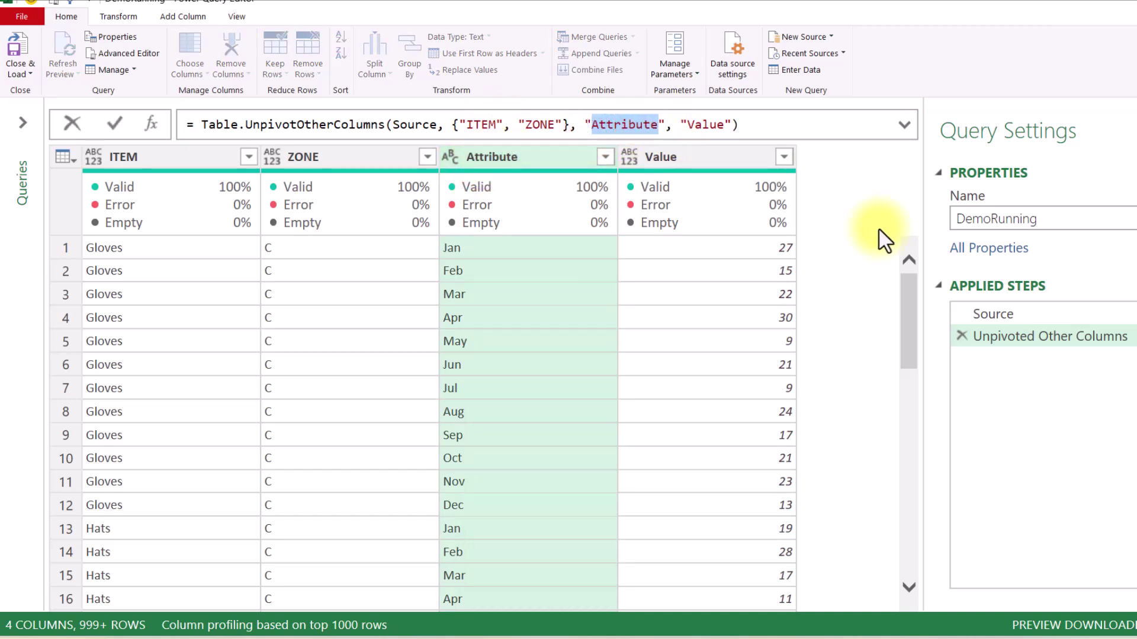
type("Month")
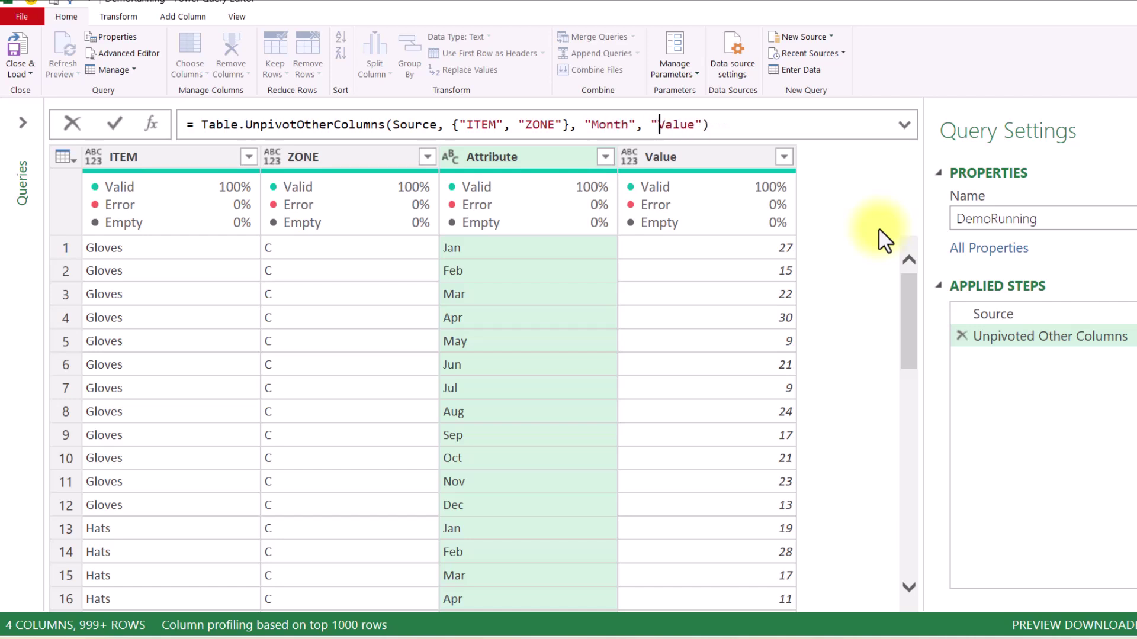
key("shift+Right")
key("shift+Right")
key("shift+Right")
key("shift+Right")
key("shift+Right")
type("Amount")
key("Return")
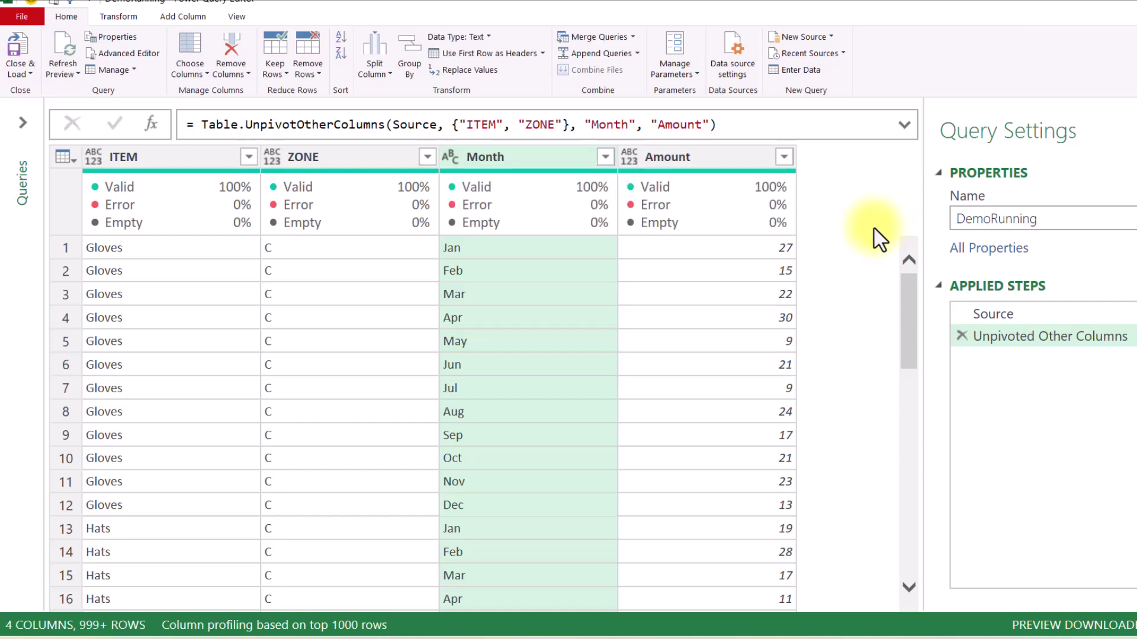
- Try converting Month to Date, inspect the resulting error, and remove that type change
left_click(518, 158)
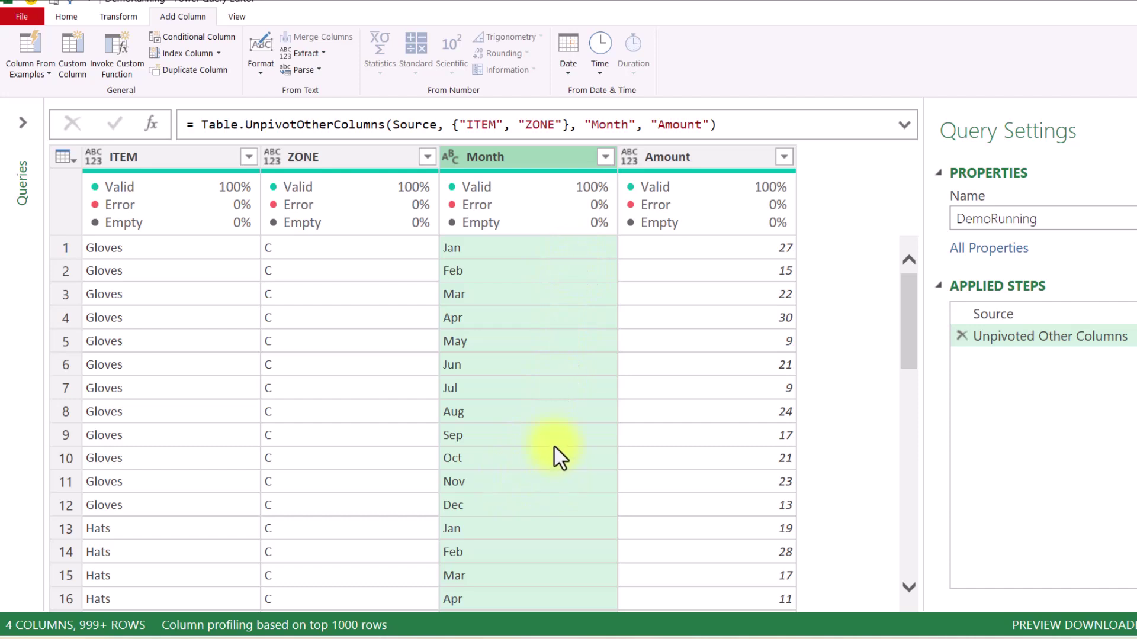
left_click(452, 157)
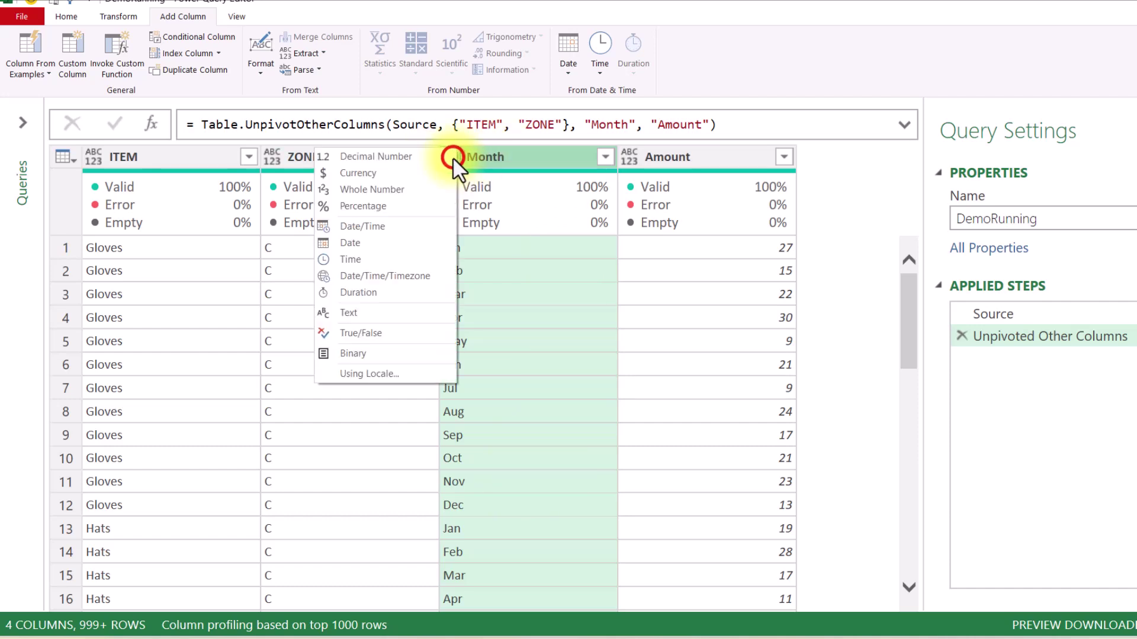
left_click(413, 240)
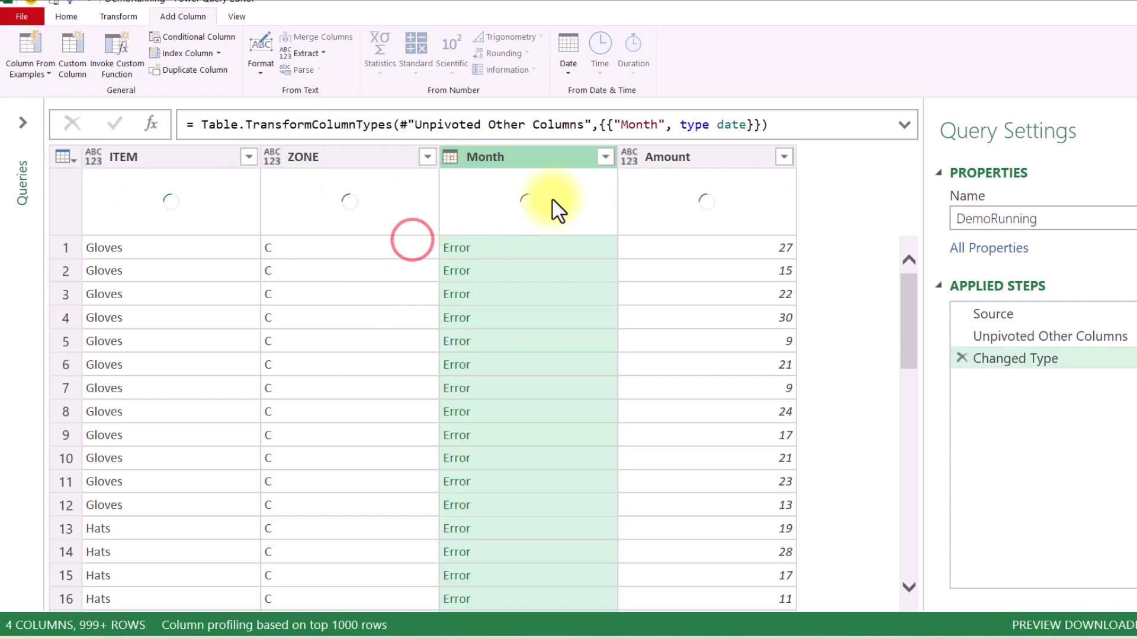
left_click(541, 248)
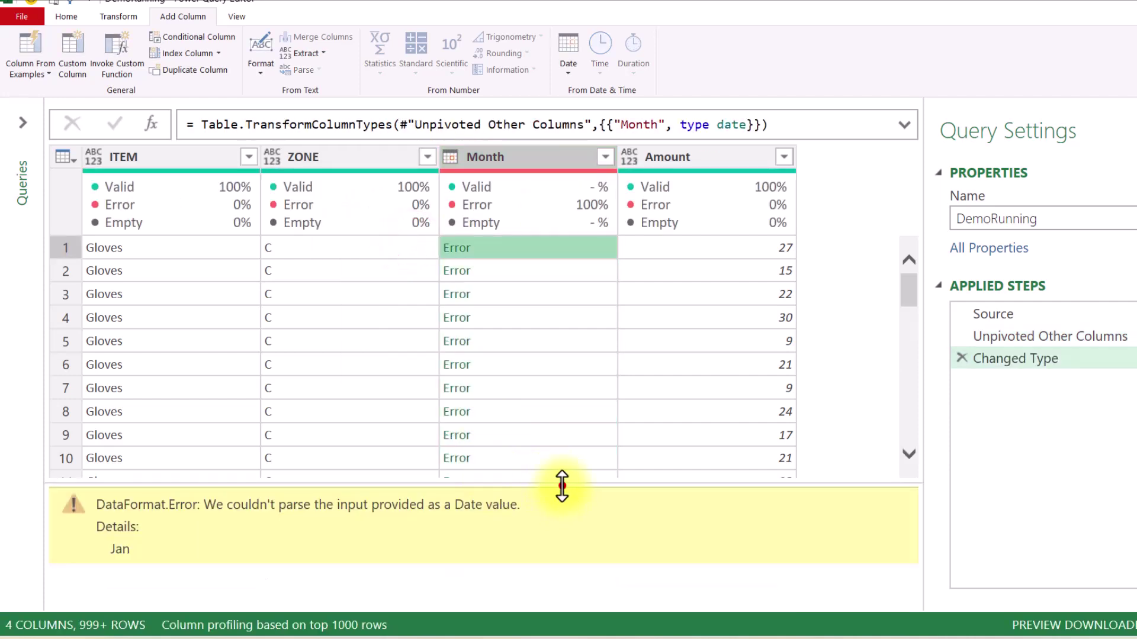
left_click_drag(562, 484, 573, 394)
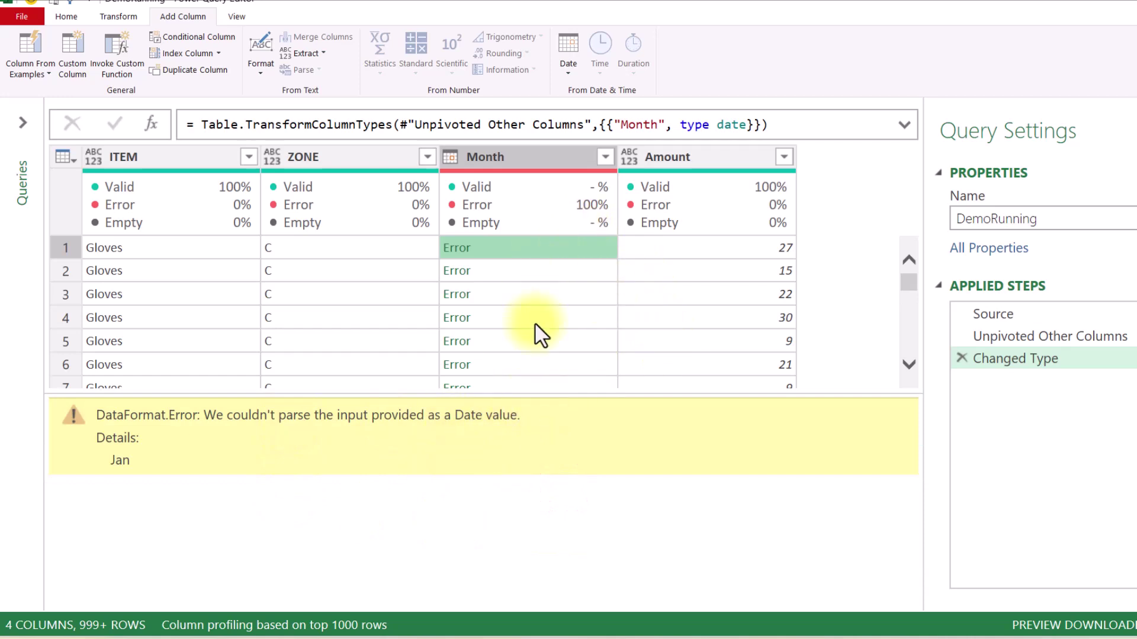
left_click(962, 357)
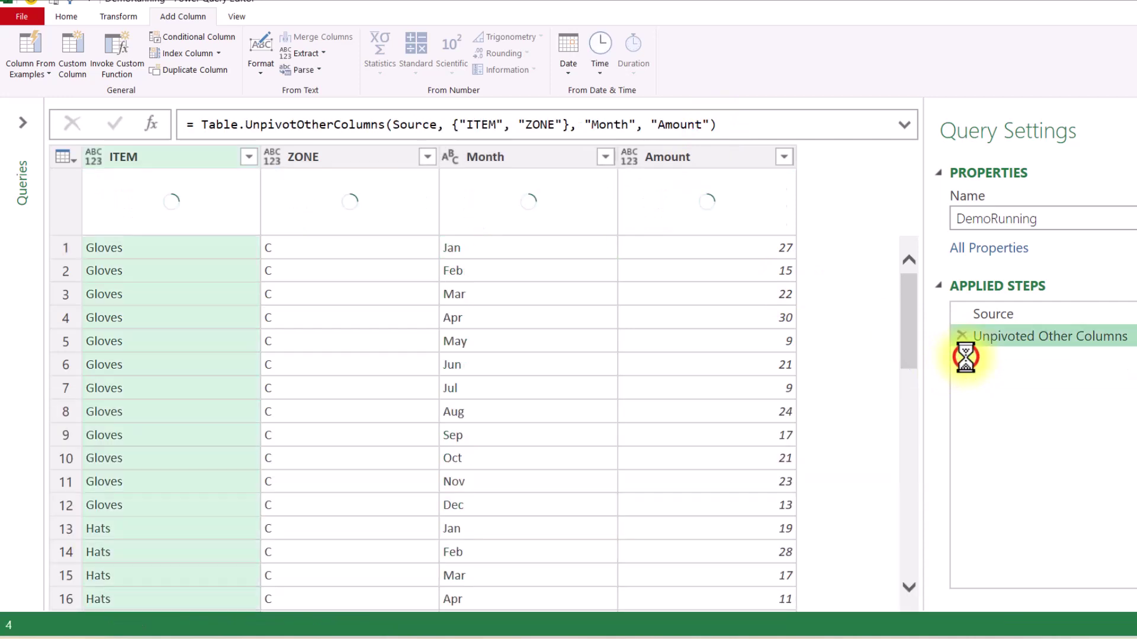
- Rename the unpivot step to Unpivoted
double_click(1082, 339)
key("End")
key("BackSpace")
key("BackSpace")
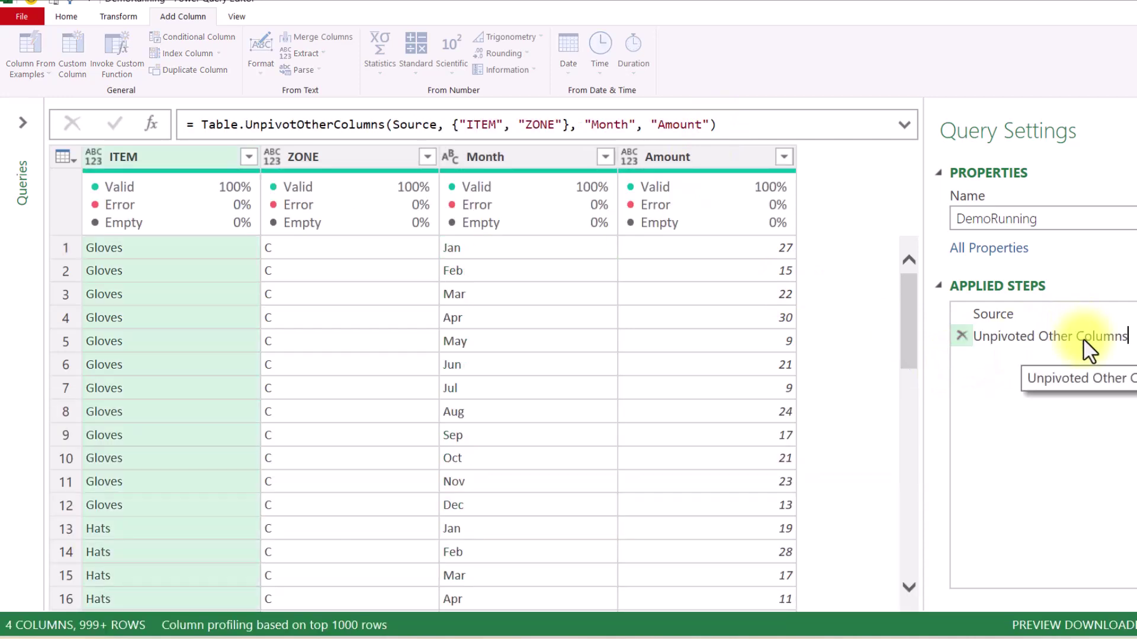
key("BackSpace")
key("BackSpace")
key("BackSpace")
key("BackSpace")
key("BackSpace")
key("Return")
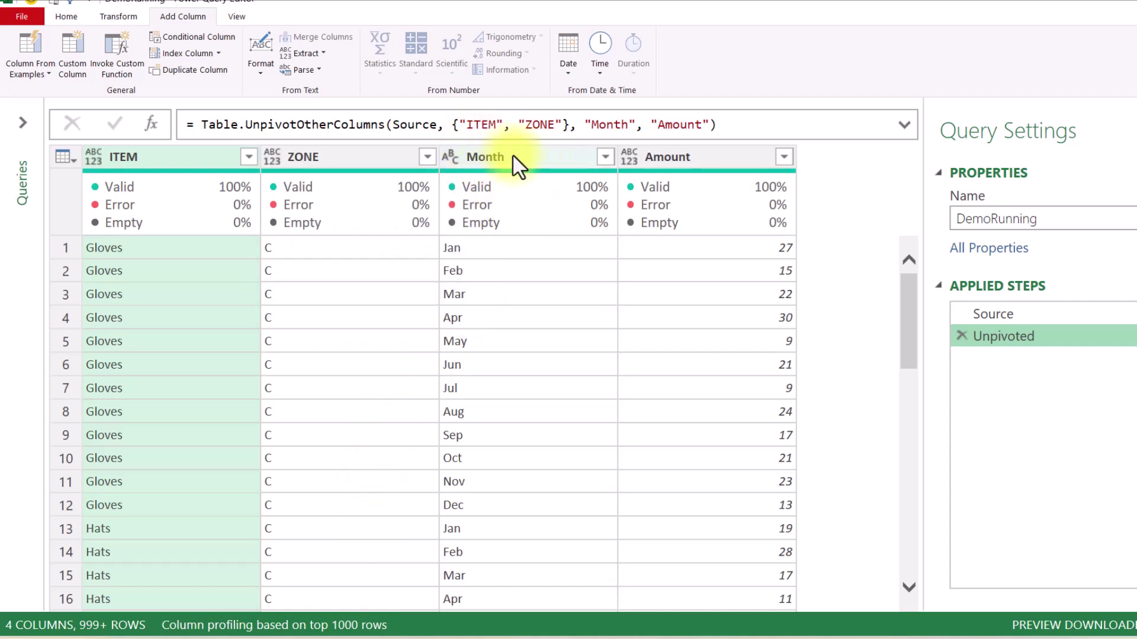
- Start a custom step with Table.AddColumn(Unpivoted, "Quarter", each ...)
left_click(194, 12)
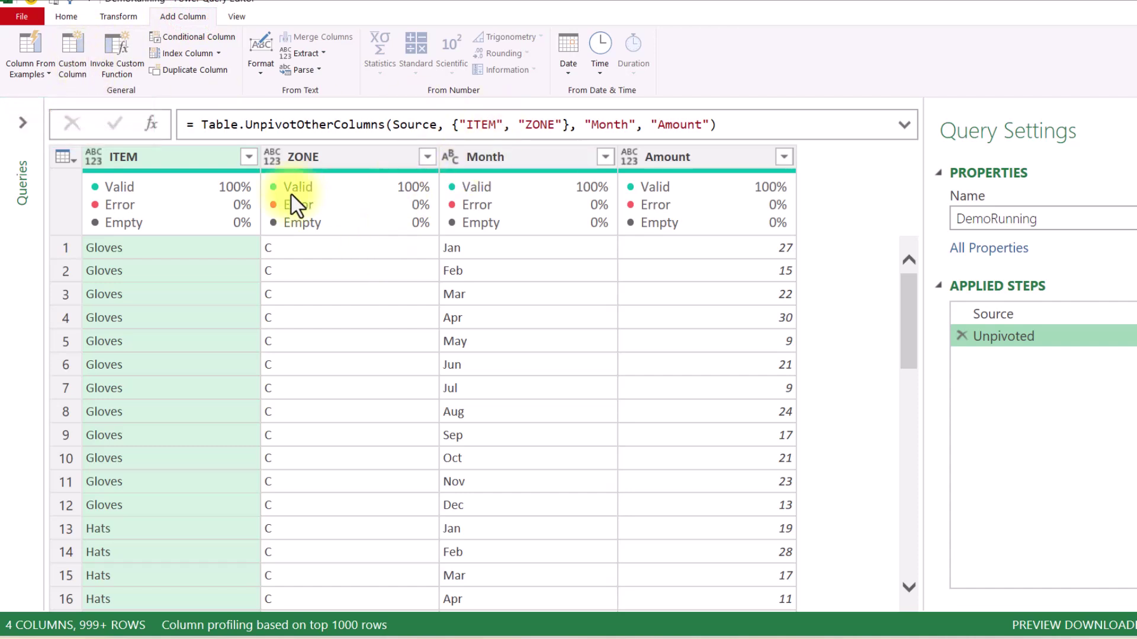
left_click(153, 123)
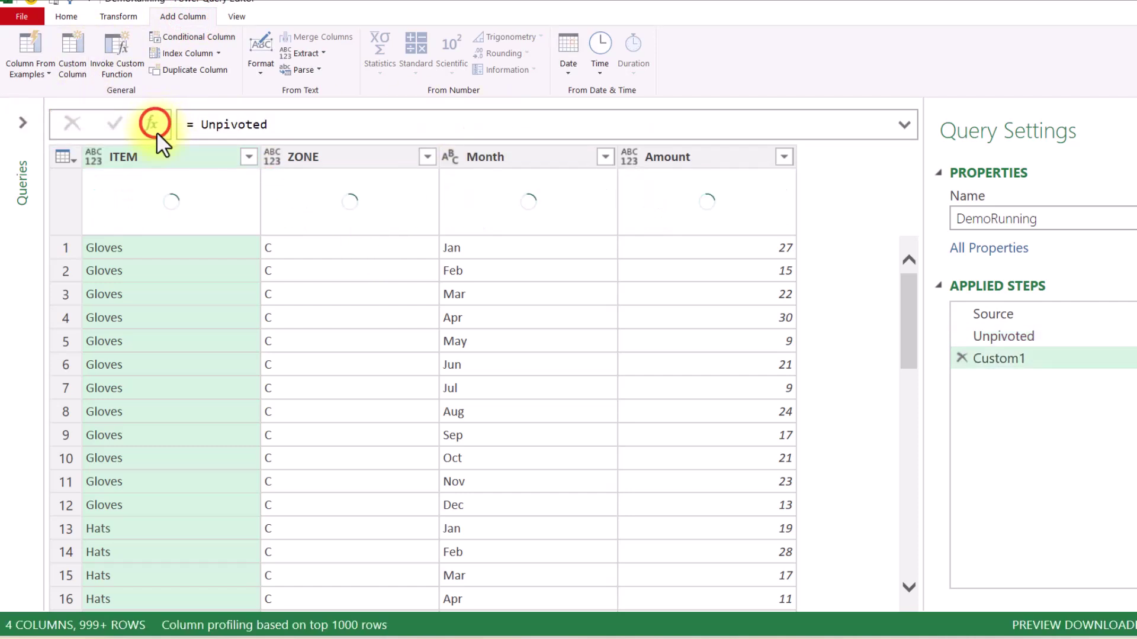
left_click(195, 123)
type("taba")
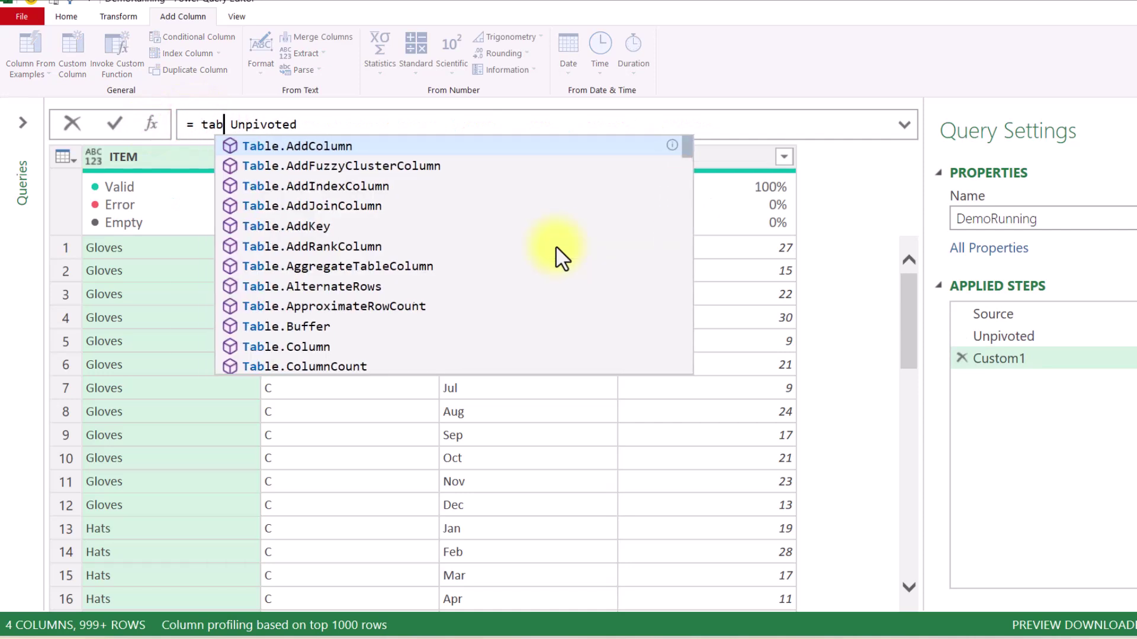
key("Tab")
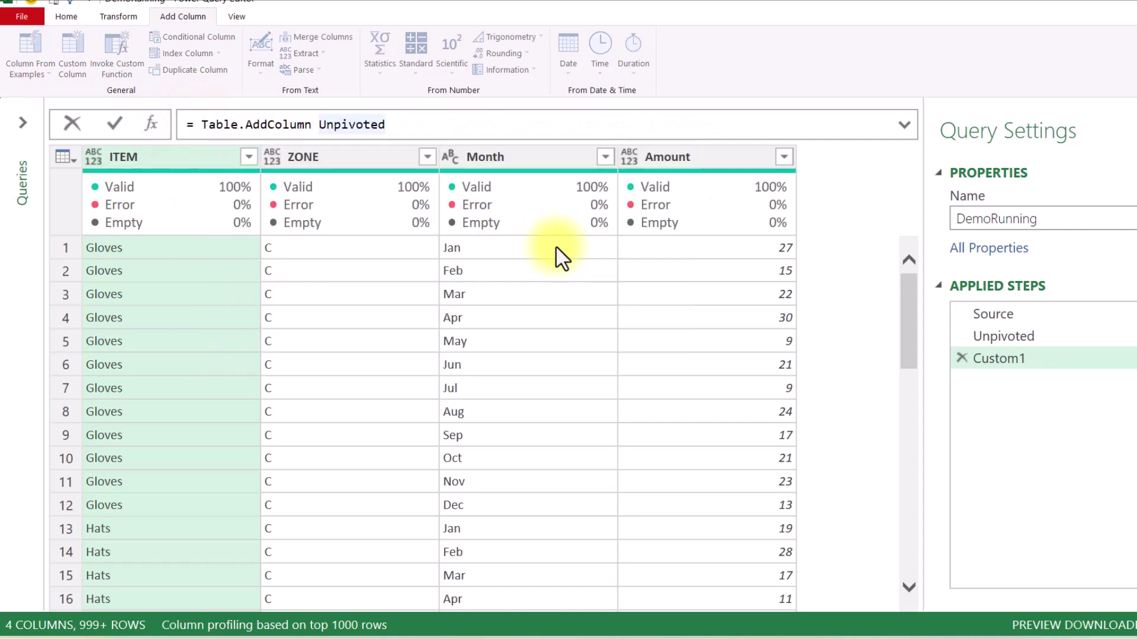
type("(Unpivoted")
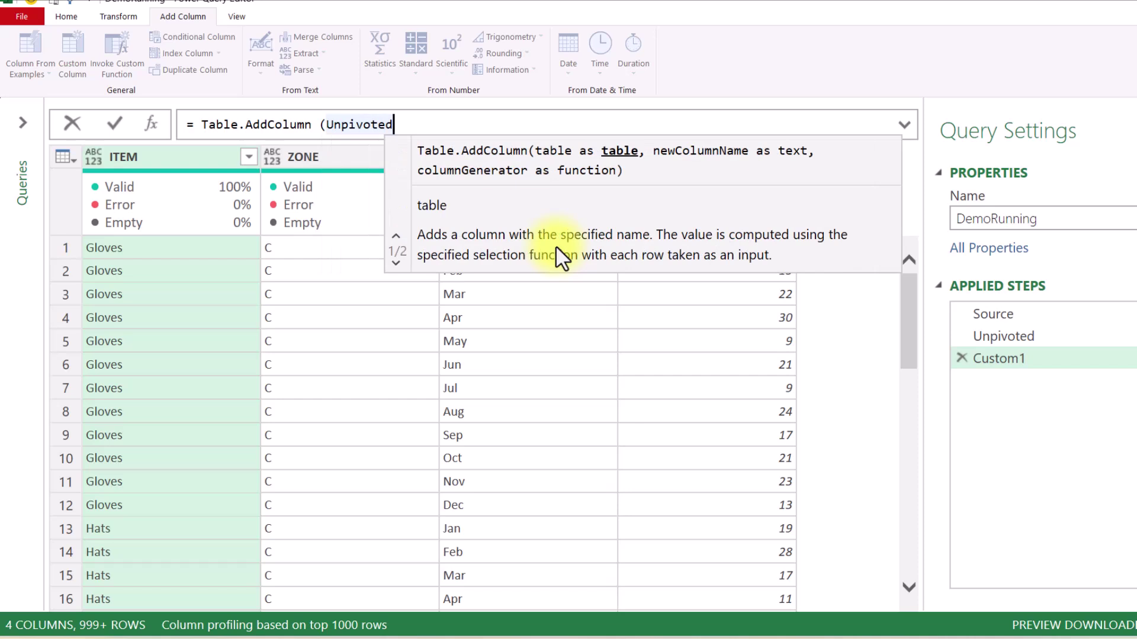
type(",")
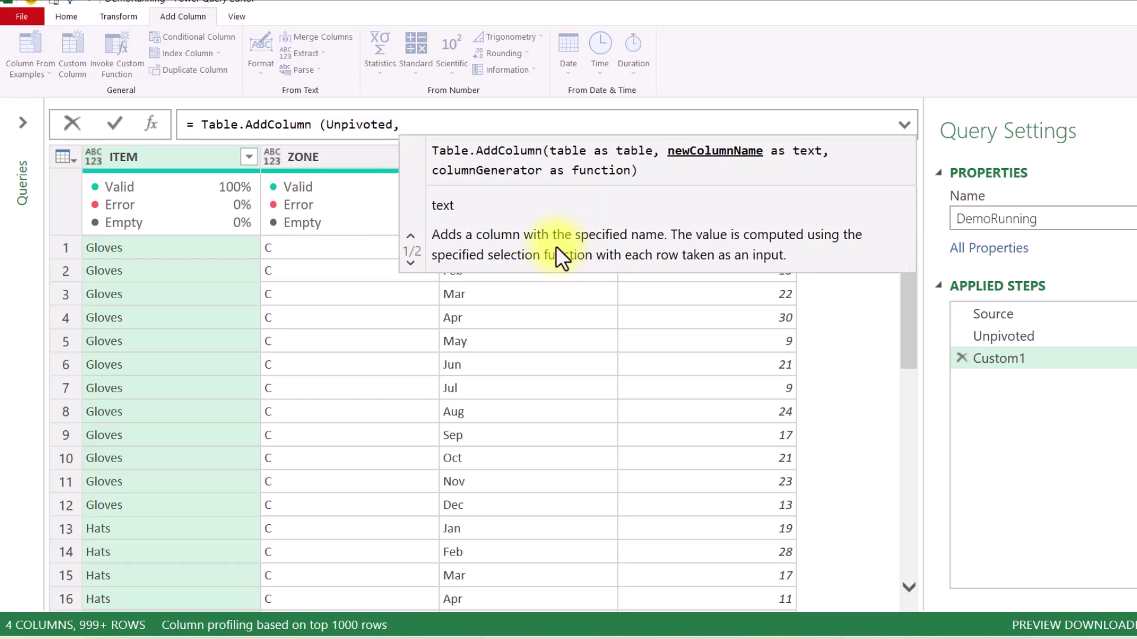
type(" \"")
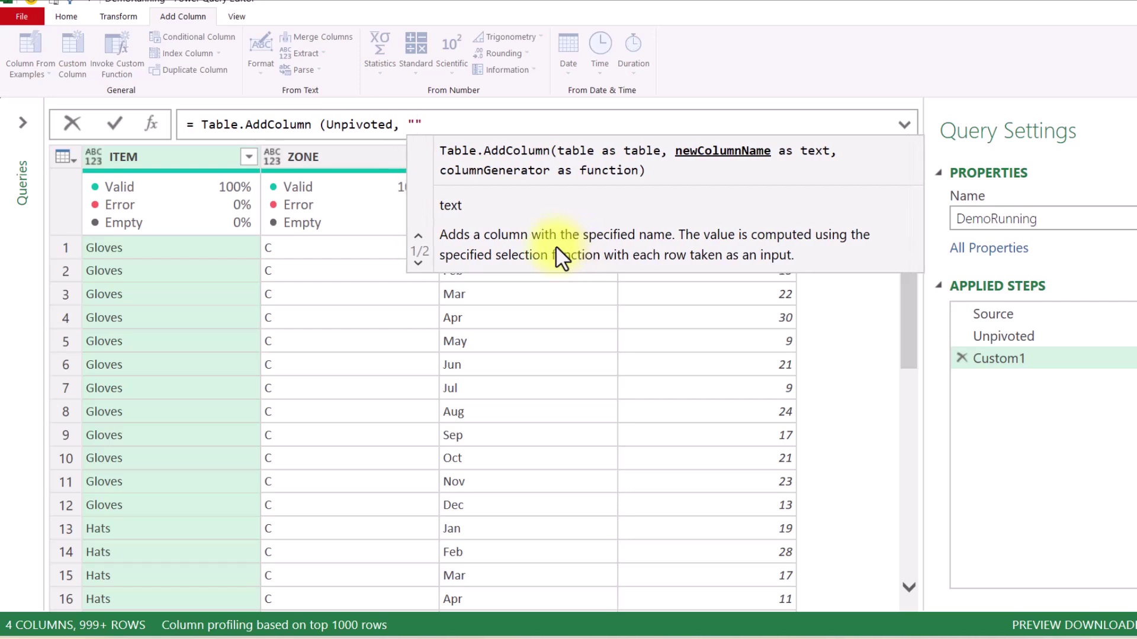
type("Quarter\", ")
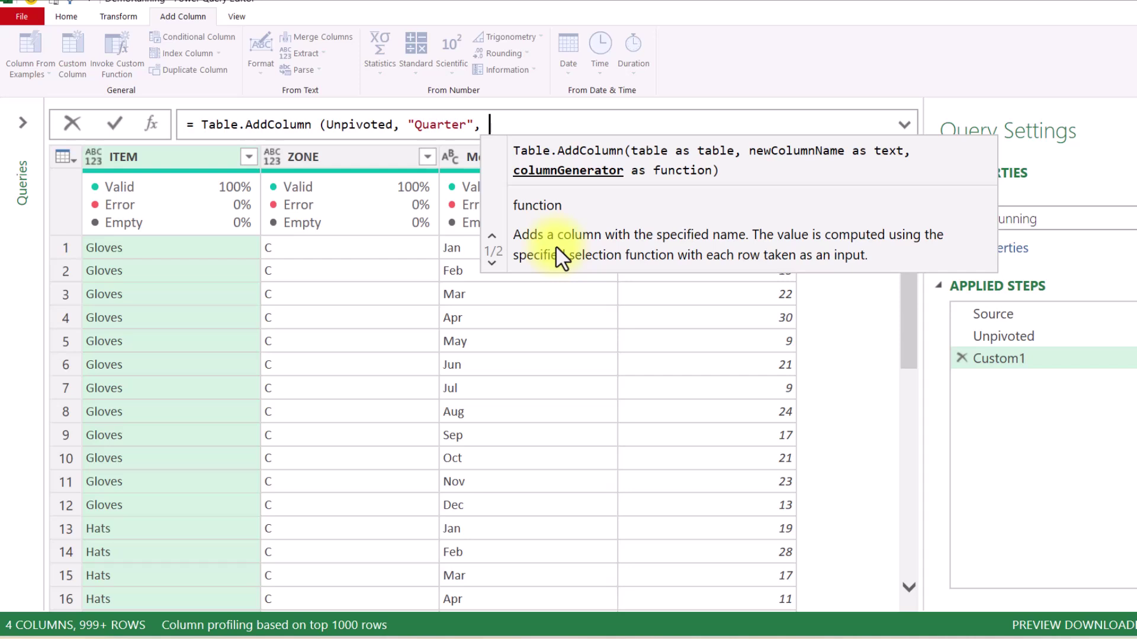
type("e")
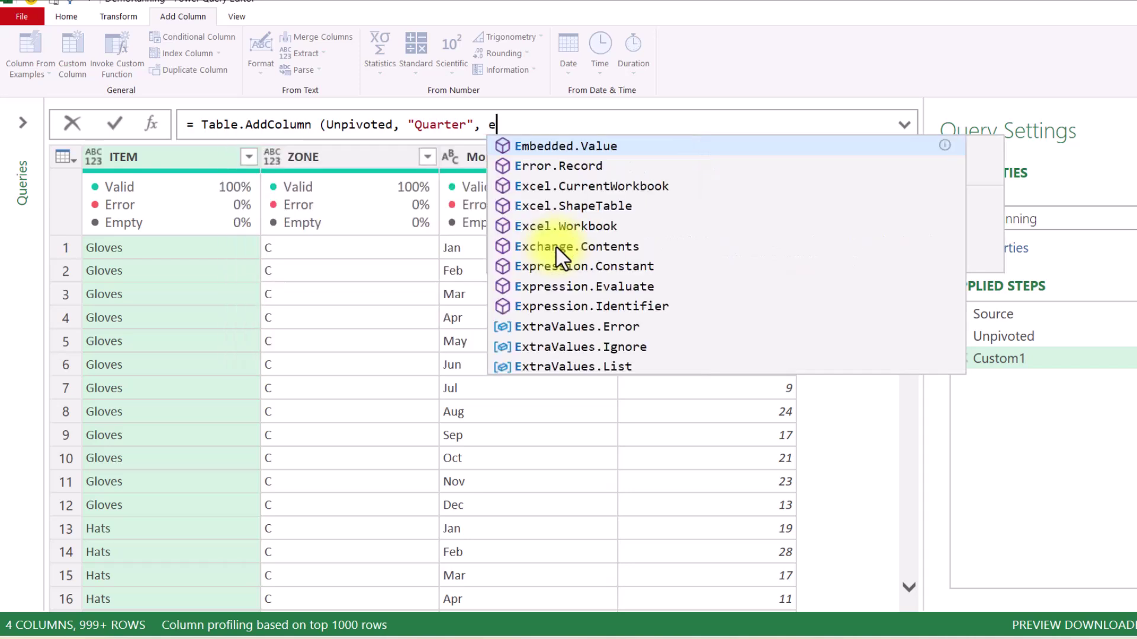
type("ach")
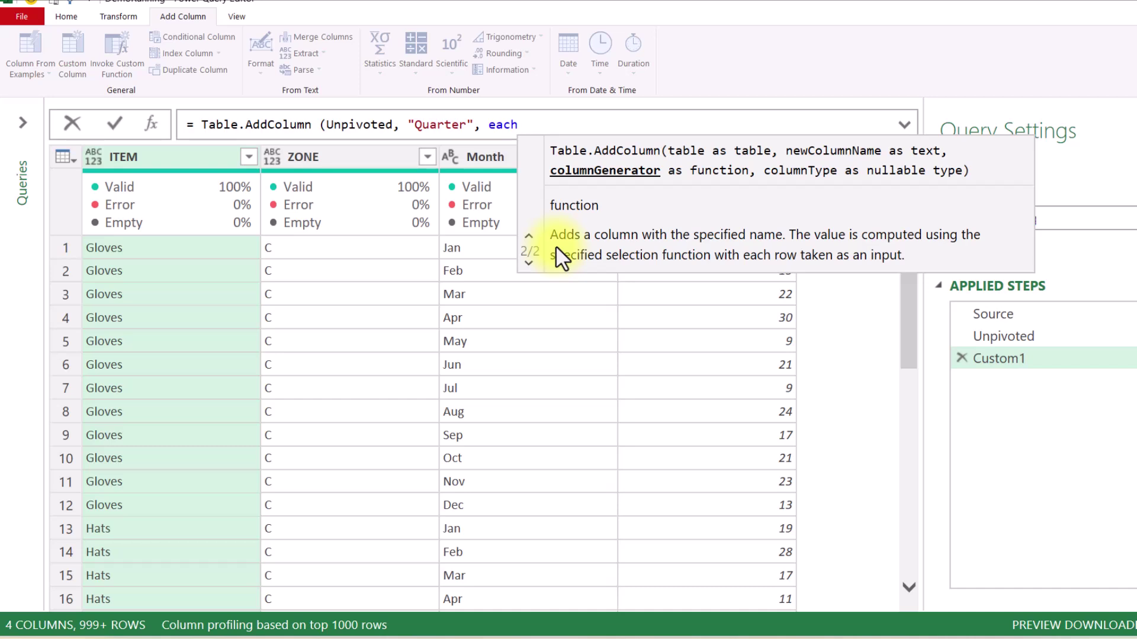
- Compute Quarter as Date.FromText([Month], [Format = "MMM", Culture = "en-CA"]) and commit the formula
type("date")
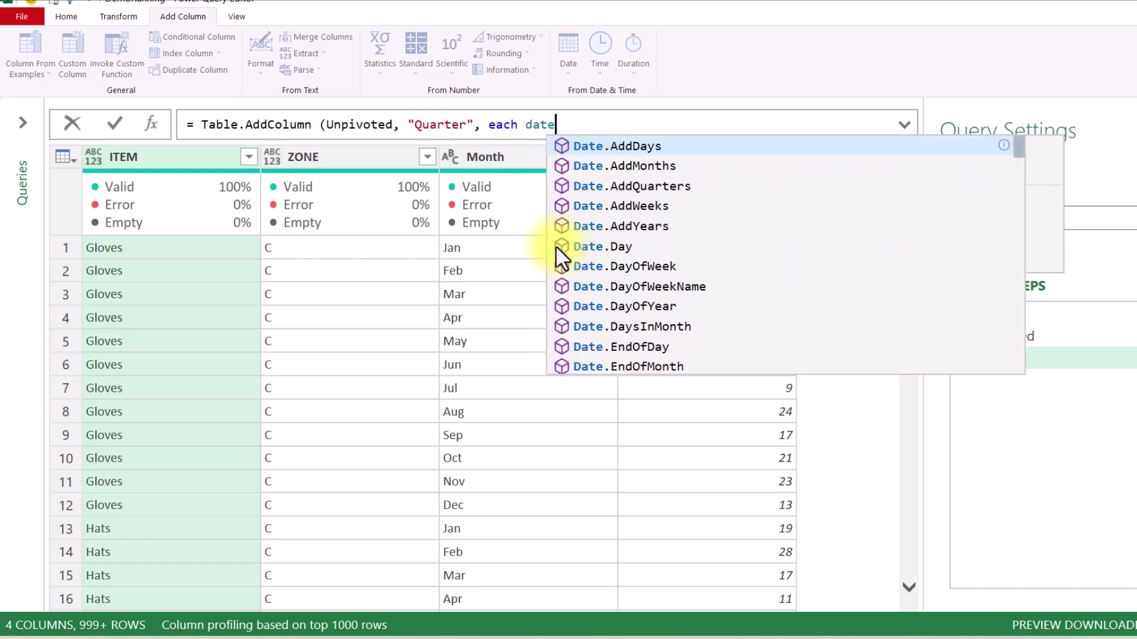
type("from")
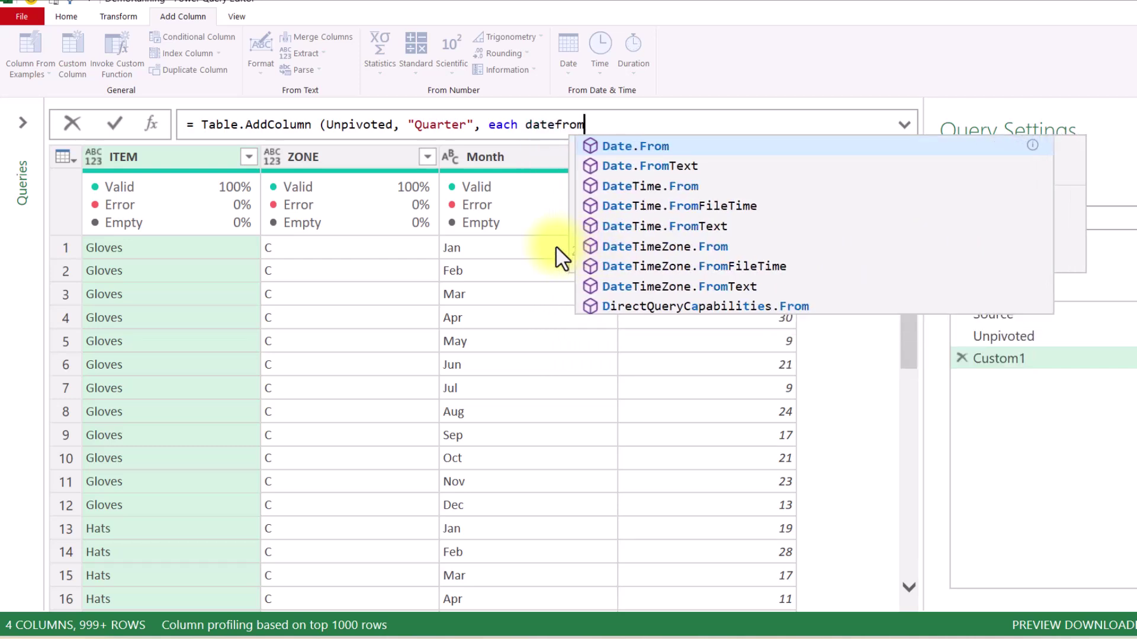
key("Down")
key("Tab")
type("(")
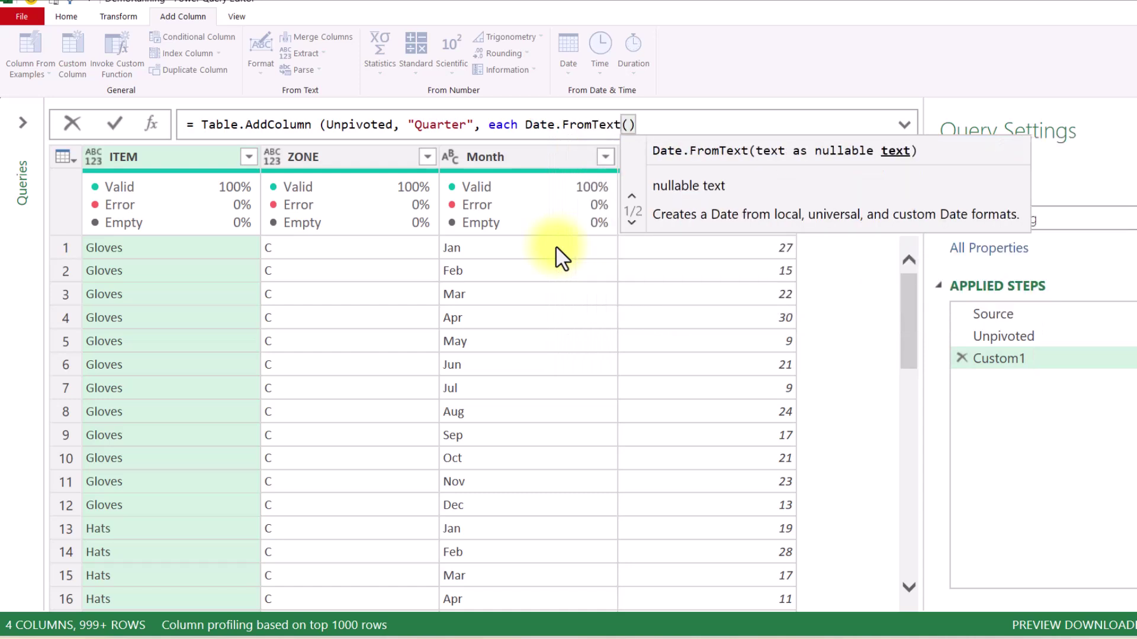
type("[Month], ")
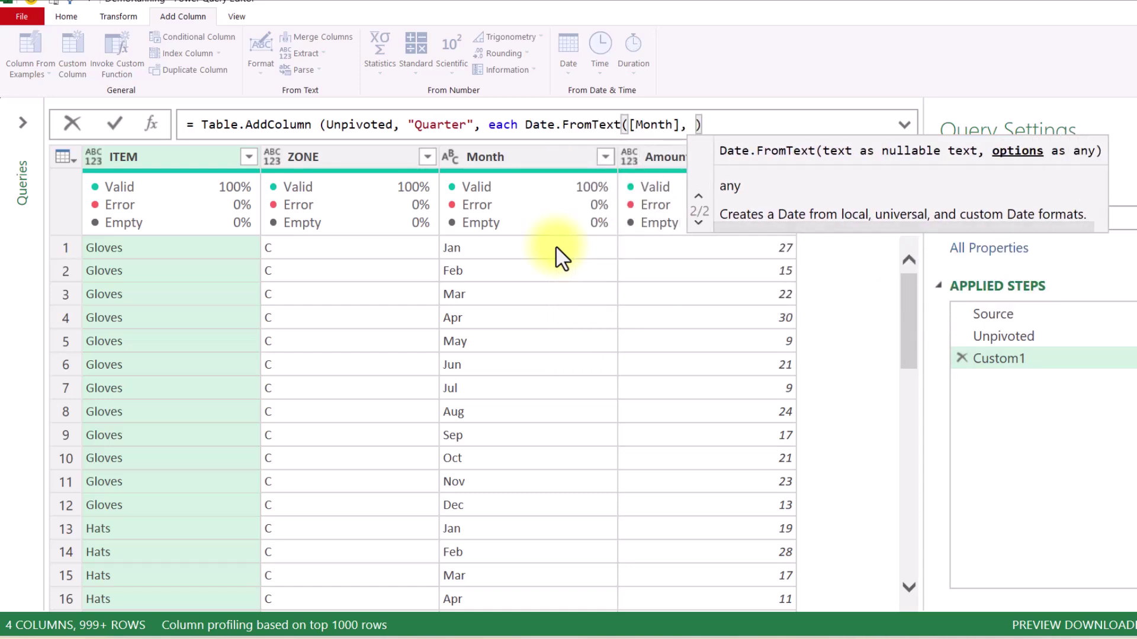
type("[")
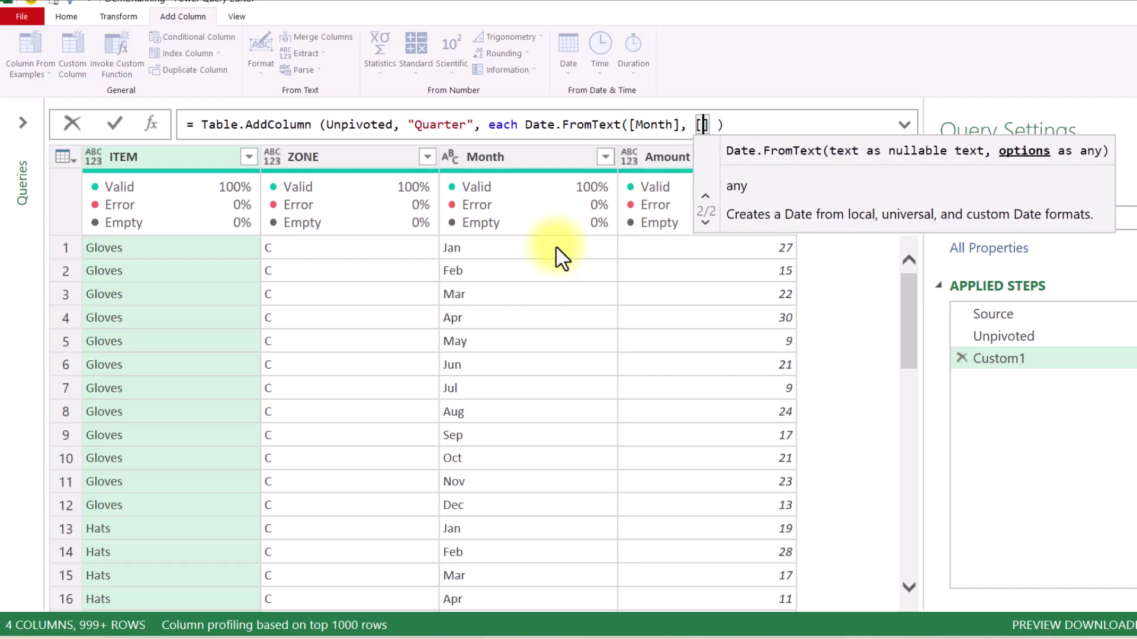
type("Format ")
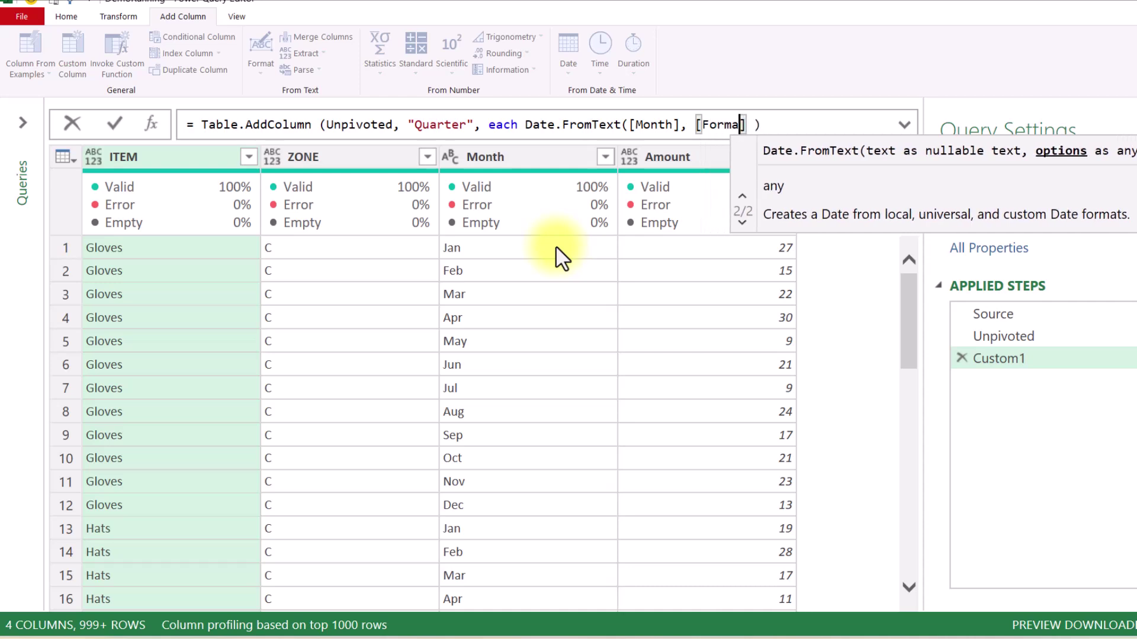
type("= ")
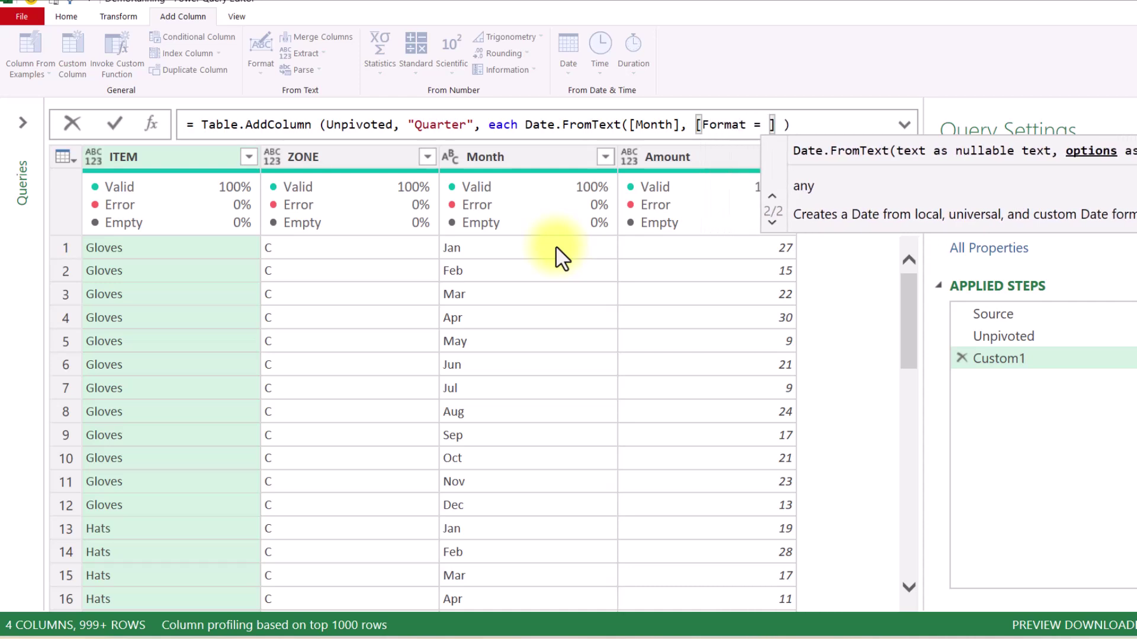
type("\"MMM")
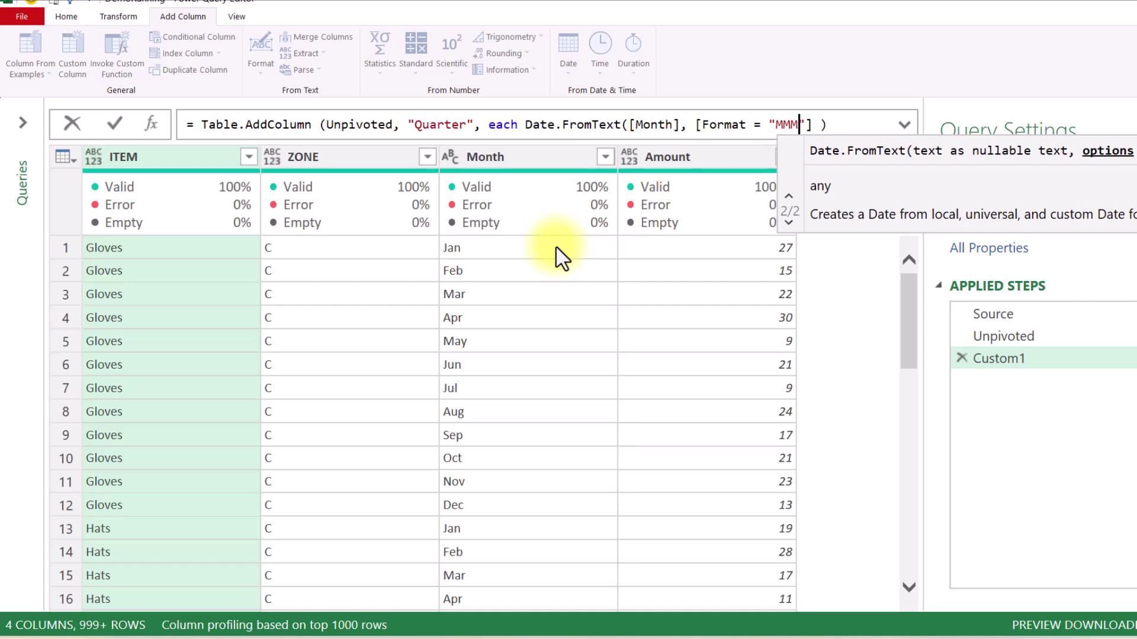
type("\", Culture")
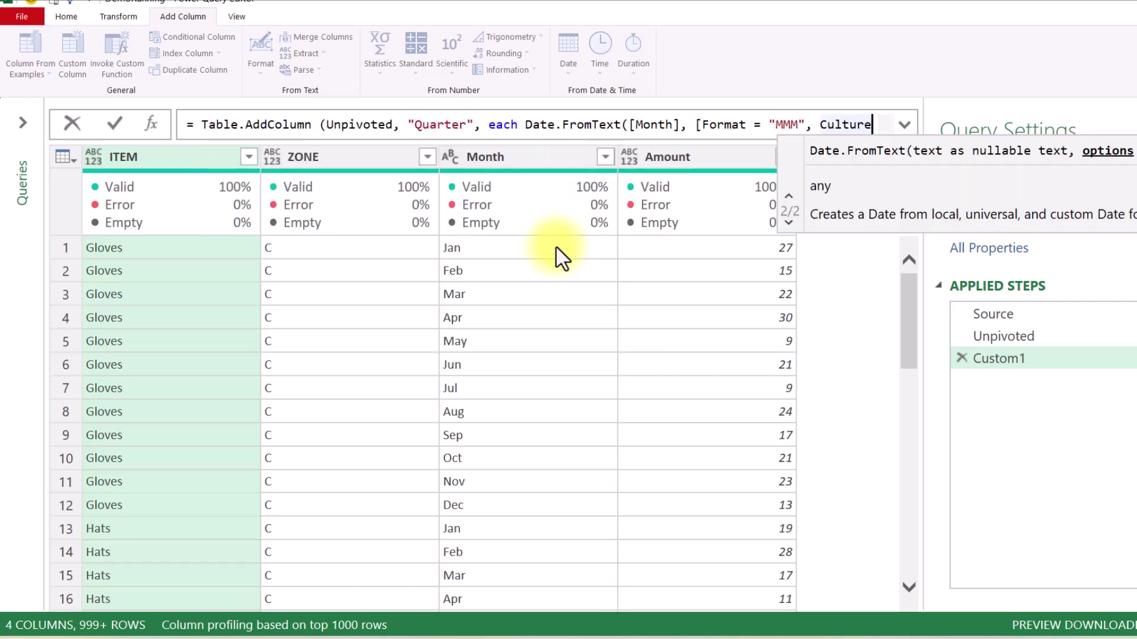
type(" = ")
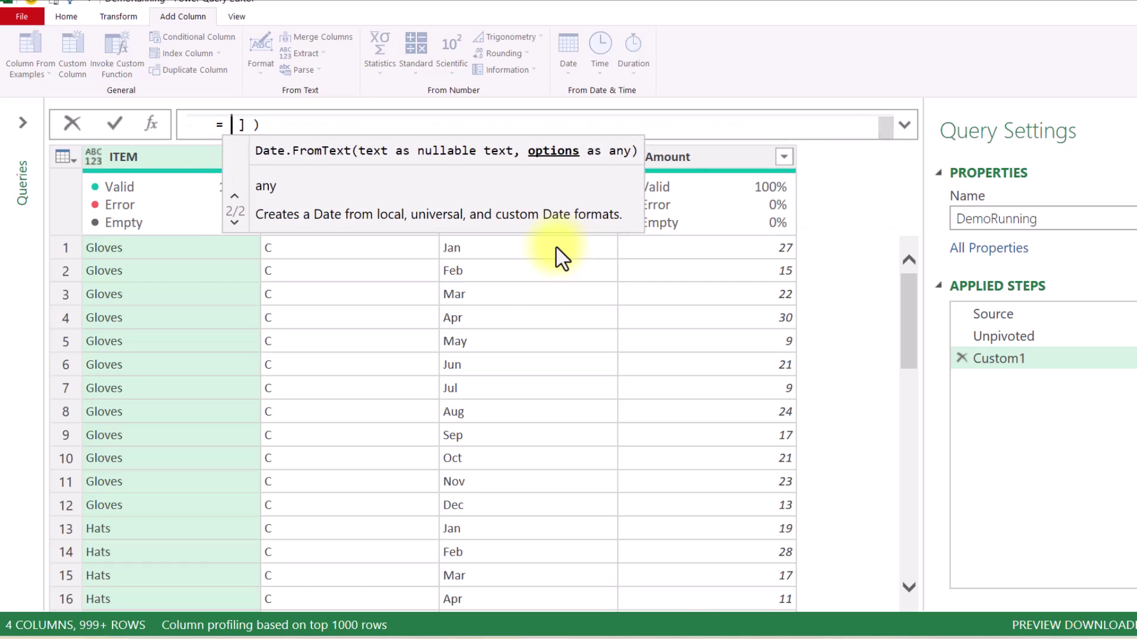
type("\"en")
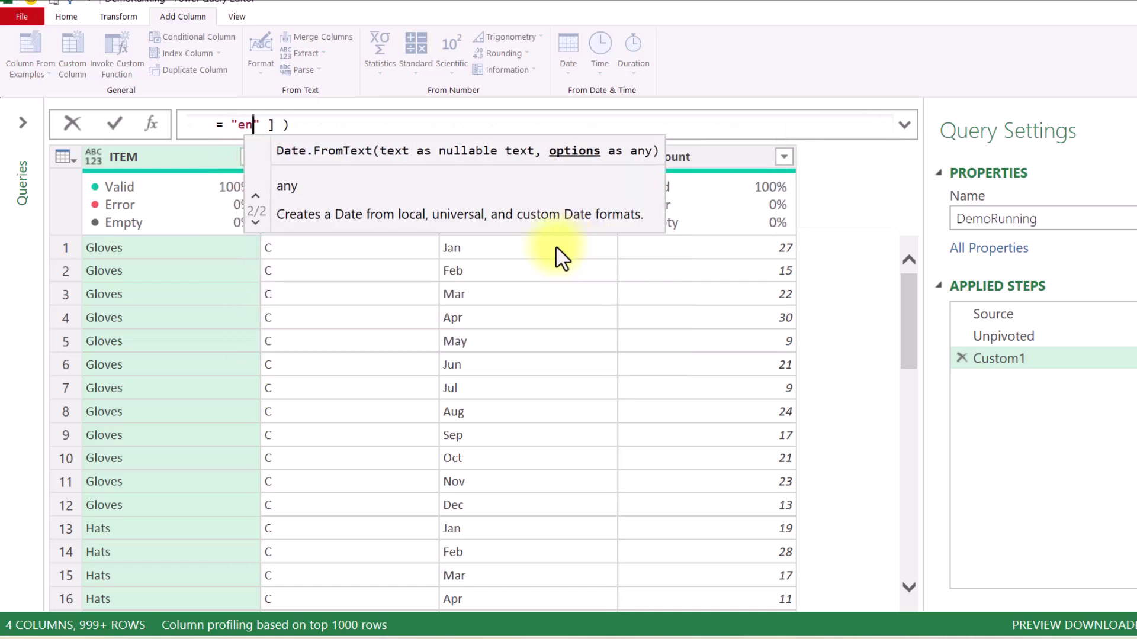
type("-CA")
key("Right")
key("Right")
key("Right")
key("Right")
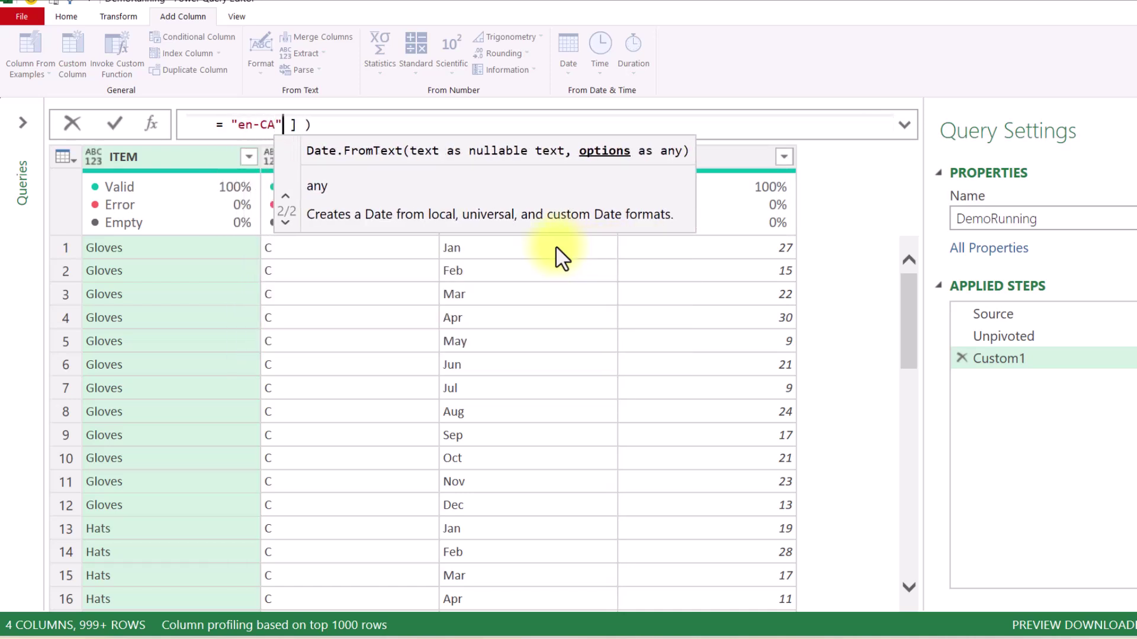
type(")")
key("Return")
left_click(912, 126)
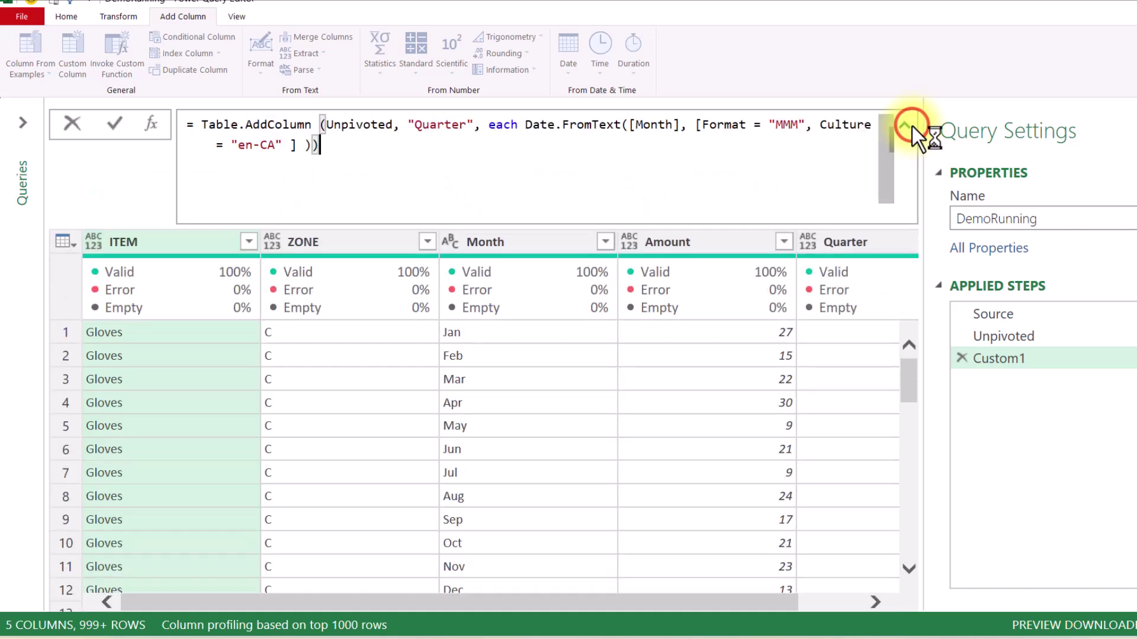
left_click(411, 147)
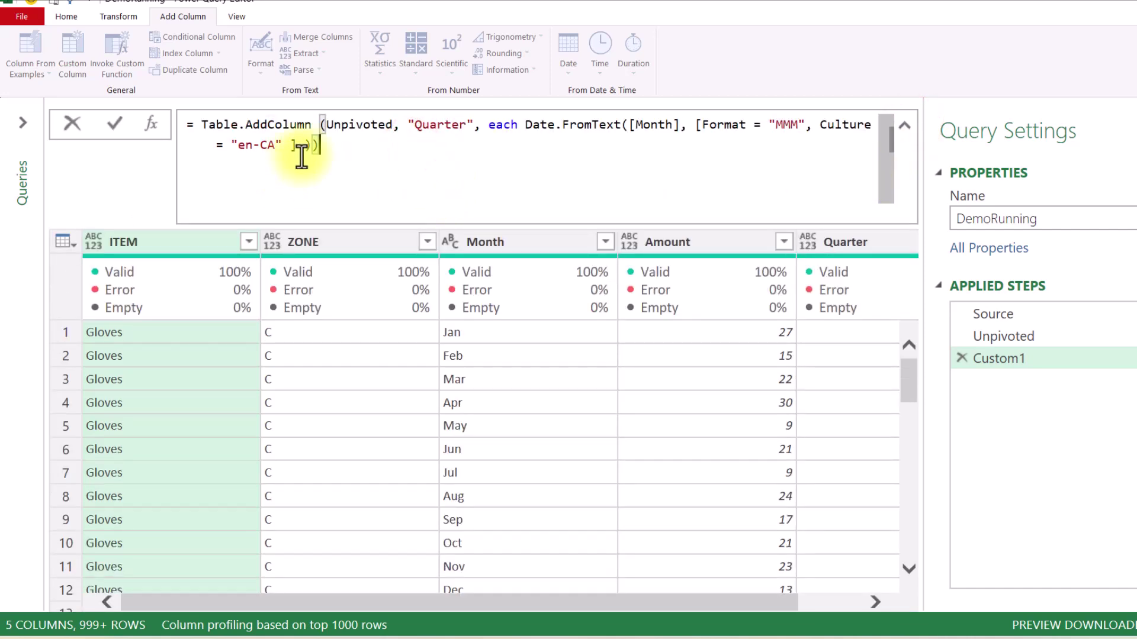
left_click(108, 123)
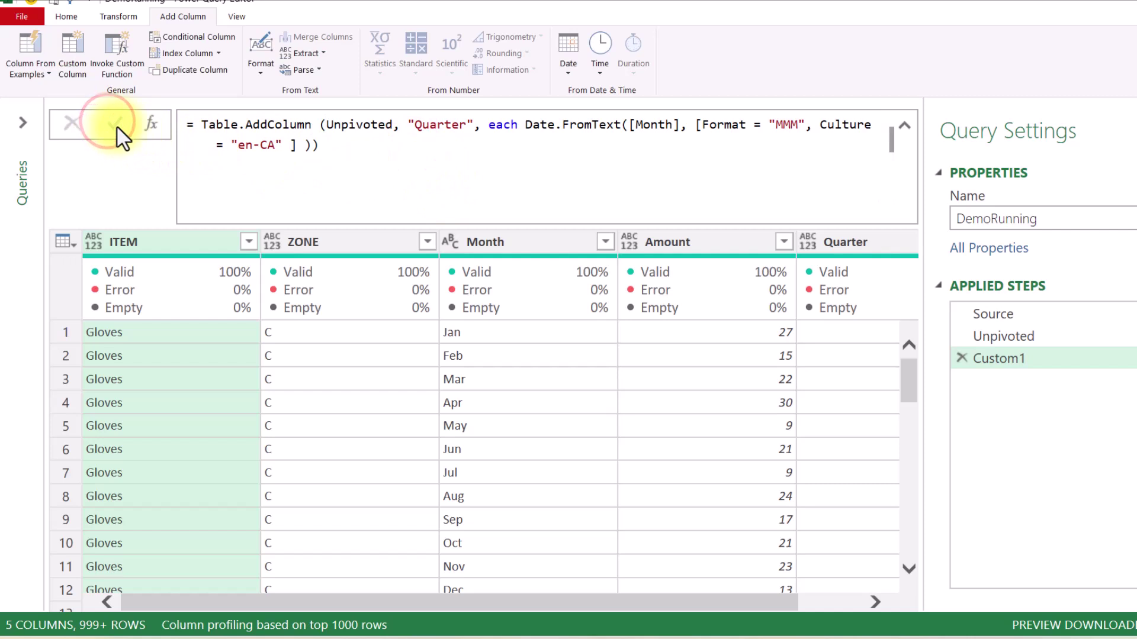
- Expand the Quarter formula and move Date.FromText onto its own indented line
left_click_drag(781, 605, 866, 602)
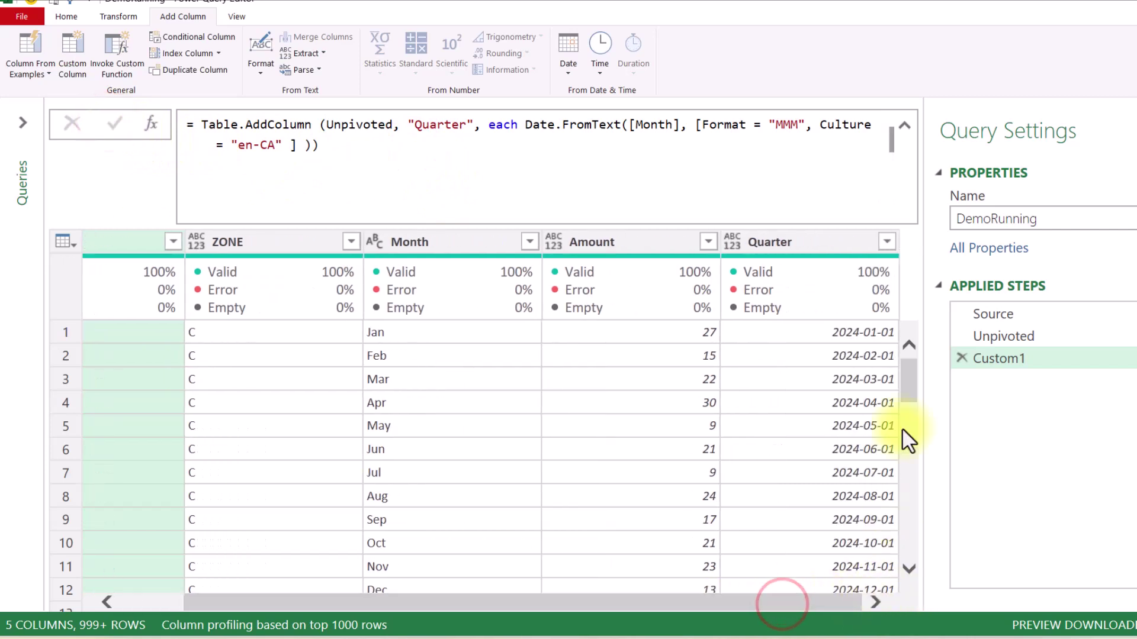
left_click(904, 124)
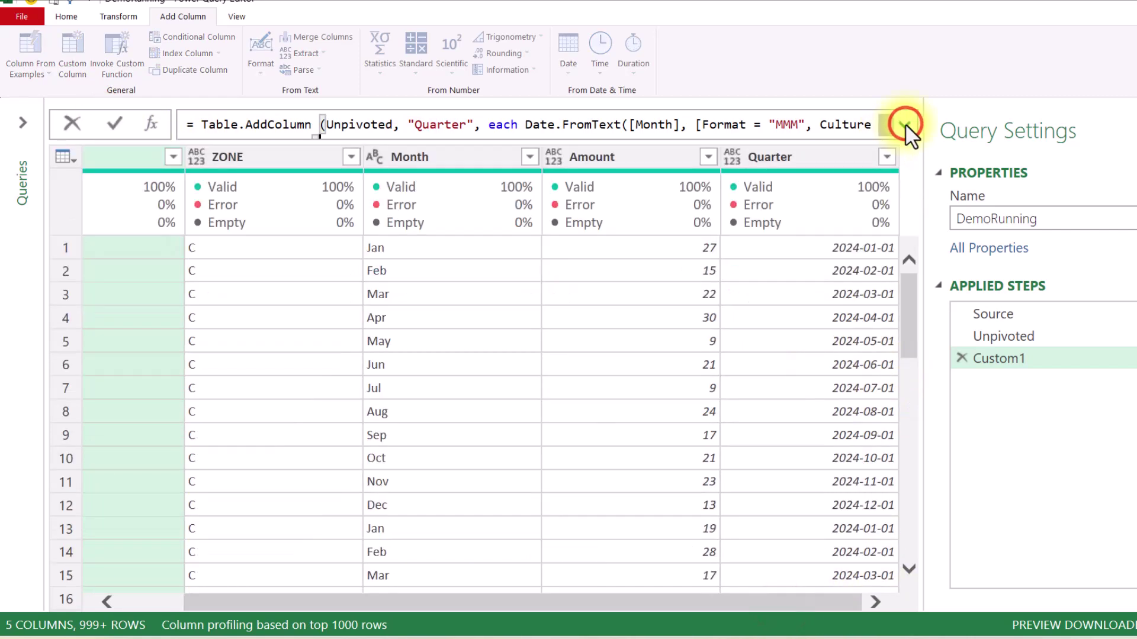
left_click(830, 152)
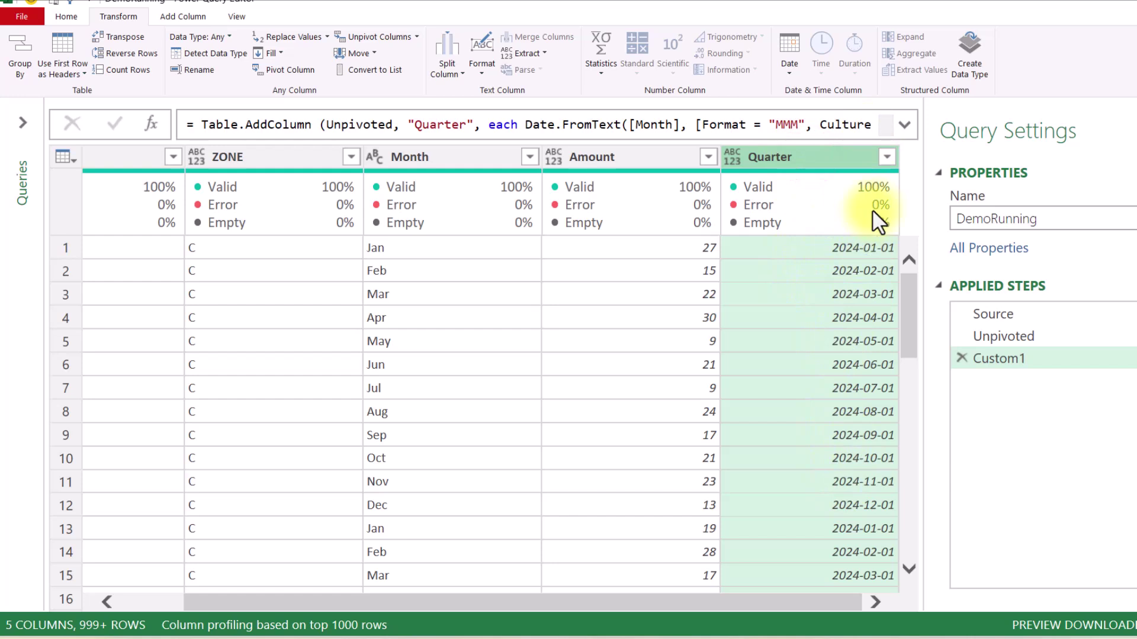
left_click(904, 126)
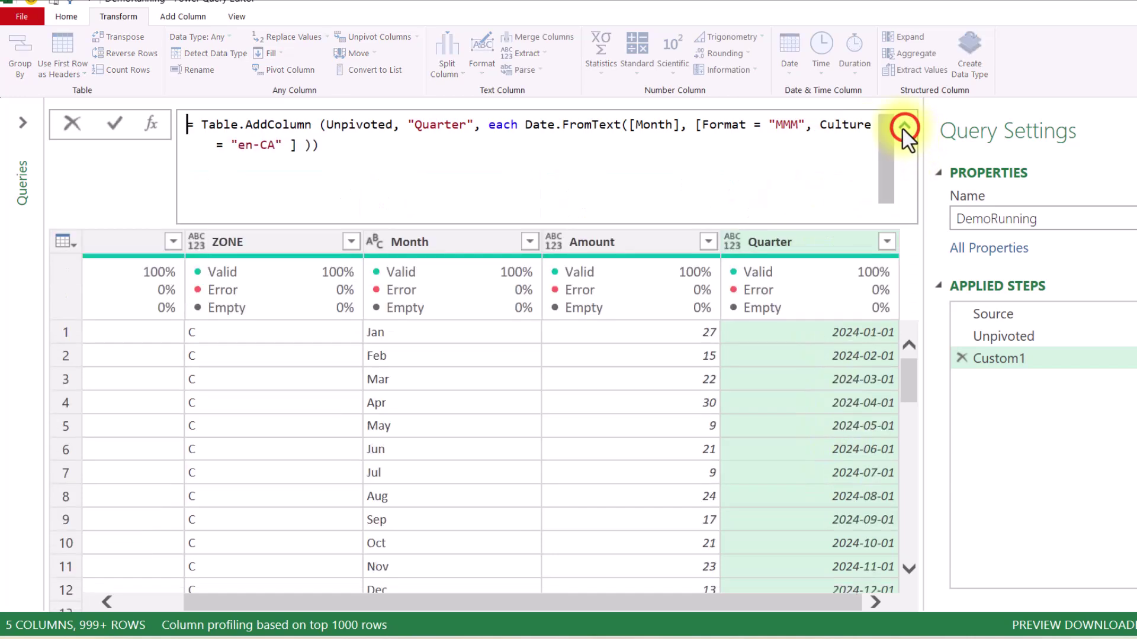
left_click(521, 125)
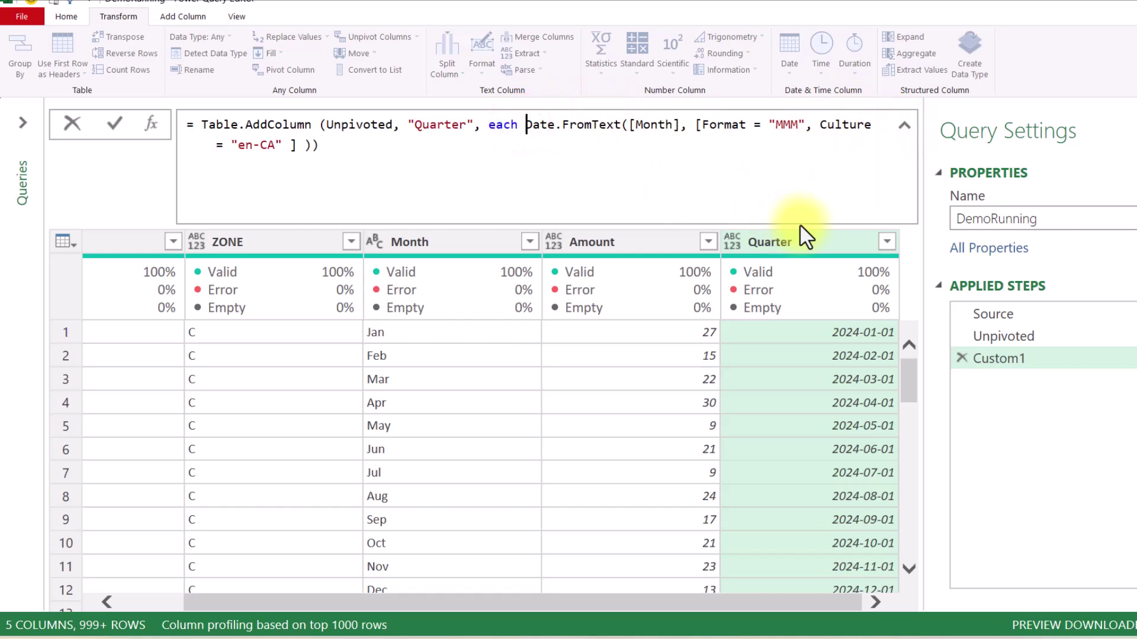
key("shift+Return")
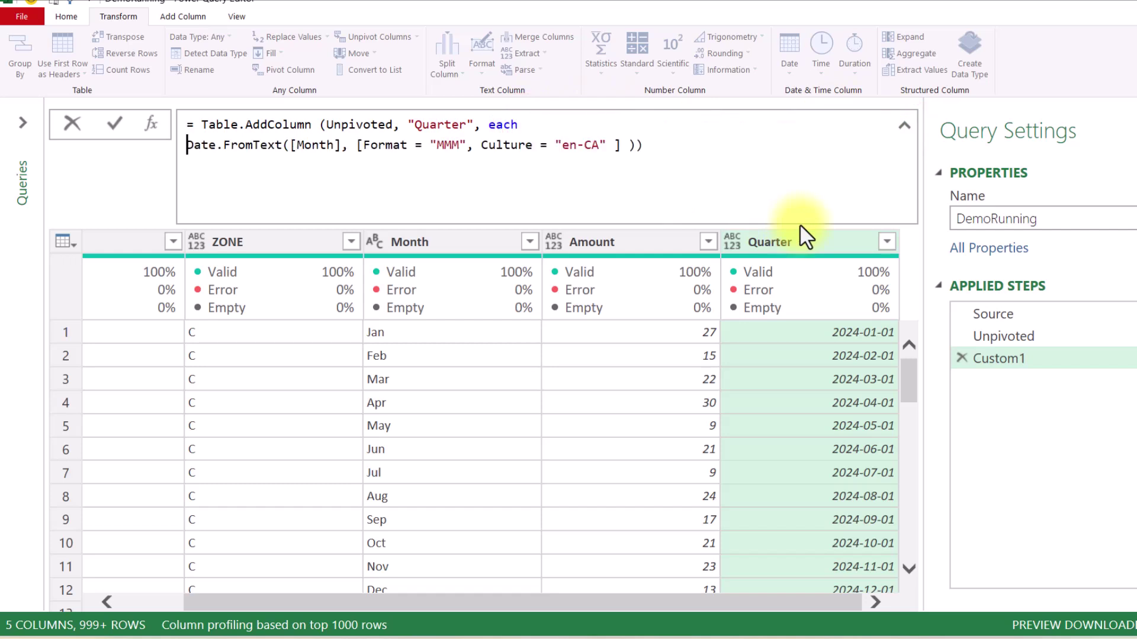
key("Tab")
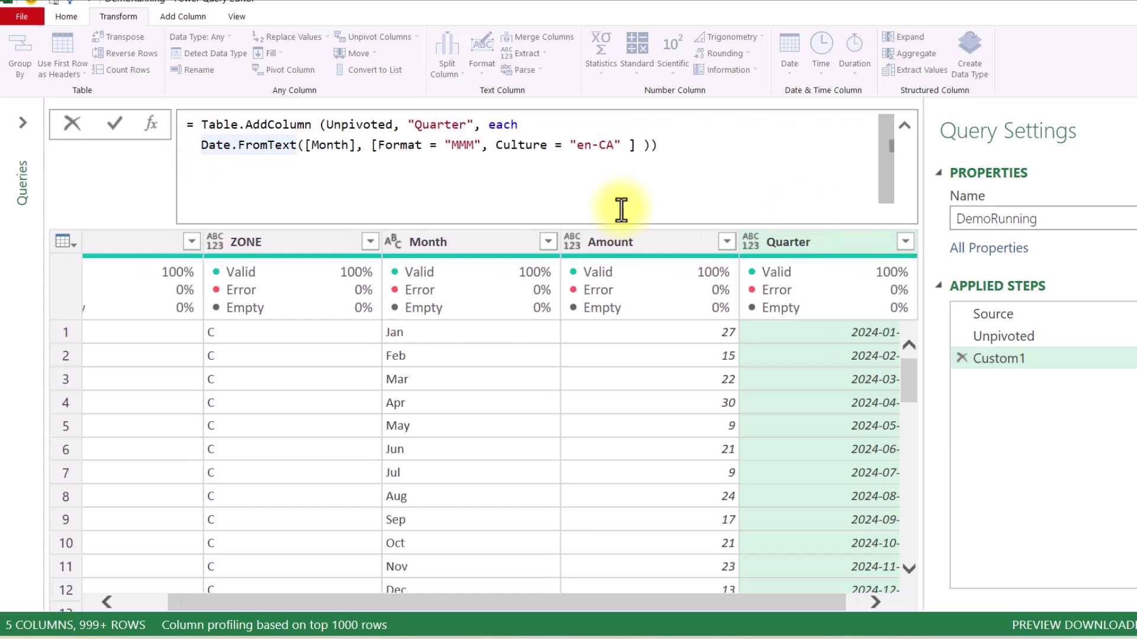
key("Tab")
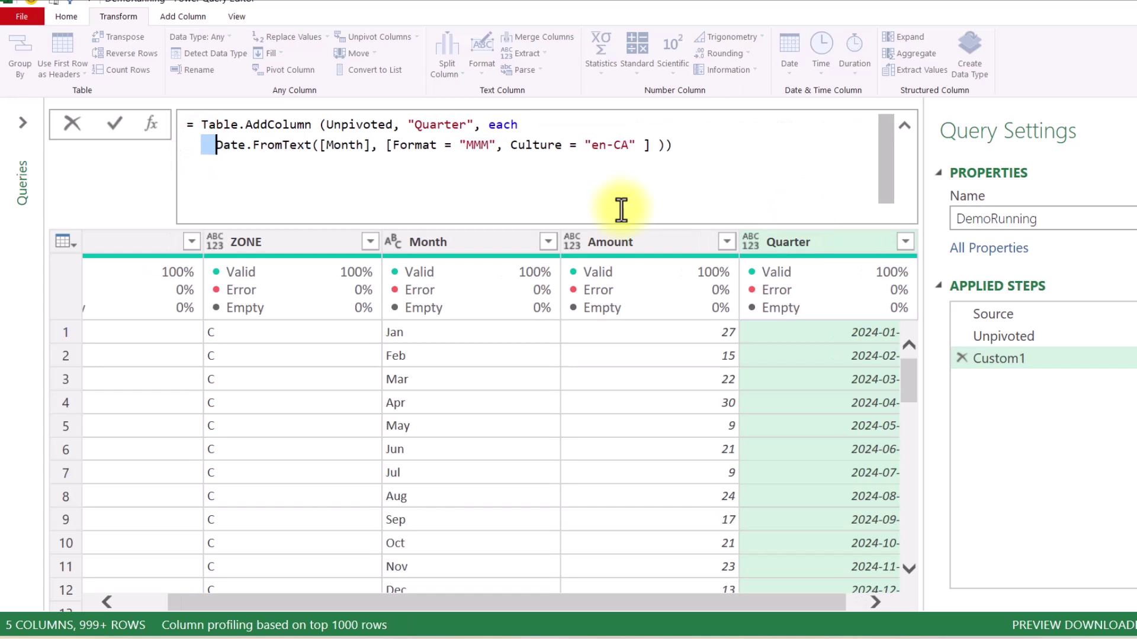
key("Tab")
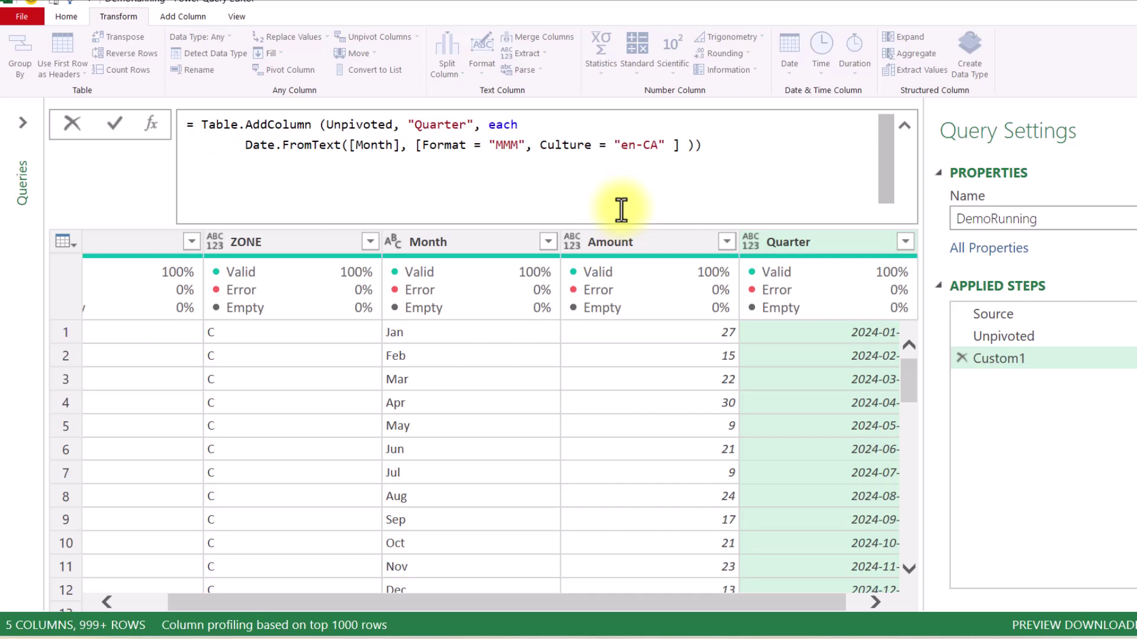
- Wrap the Date.FromText call in Date.QuarterOfYear( ) and commit the formula
type("quarter")
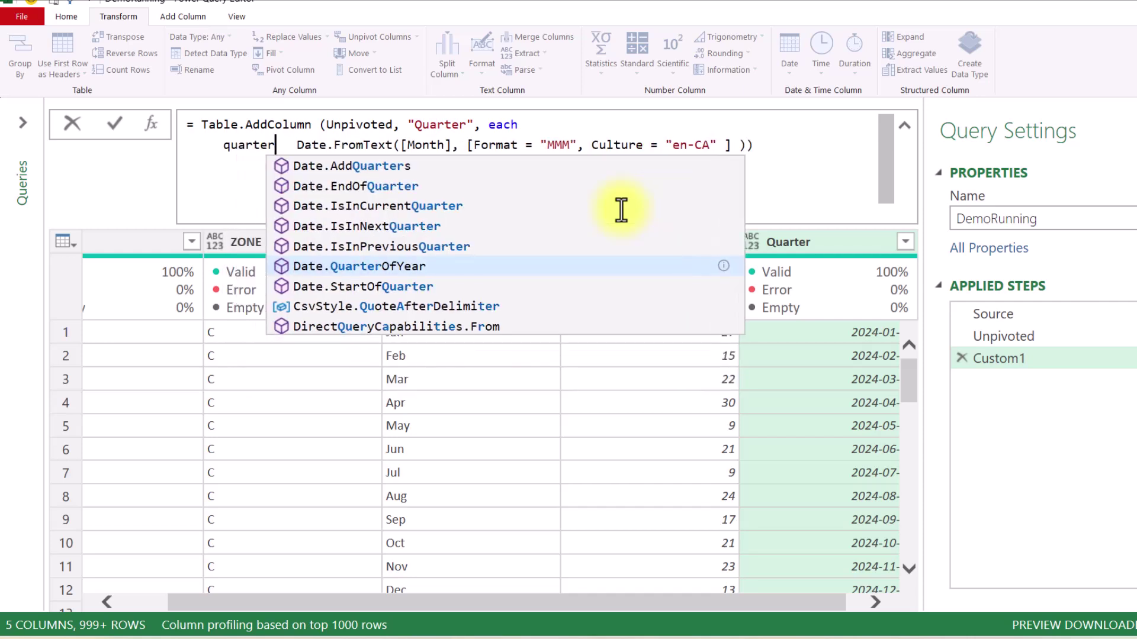
key("Tab")
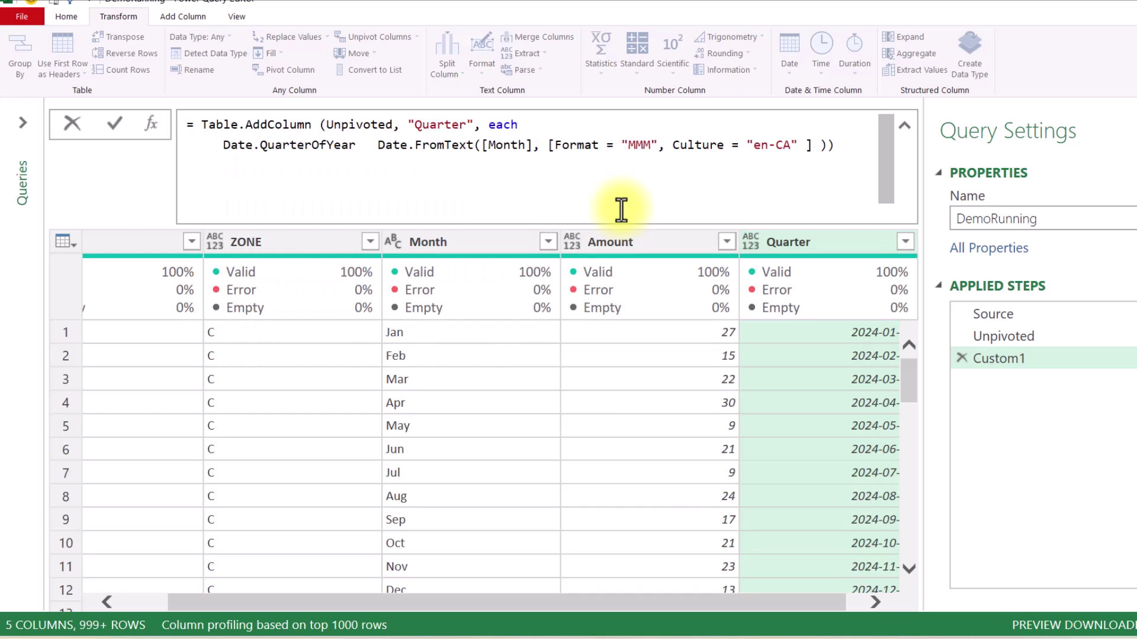
type("(")
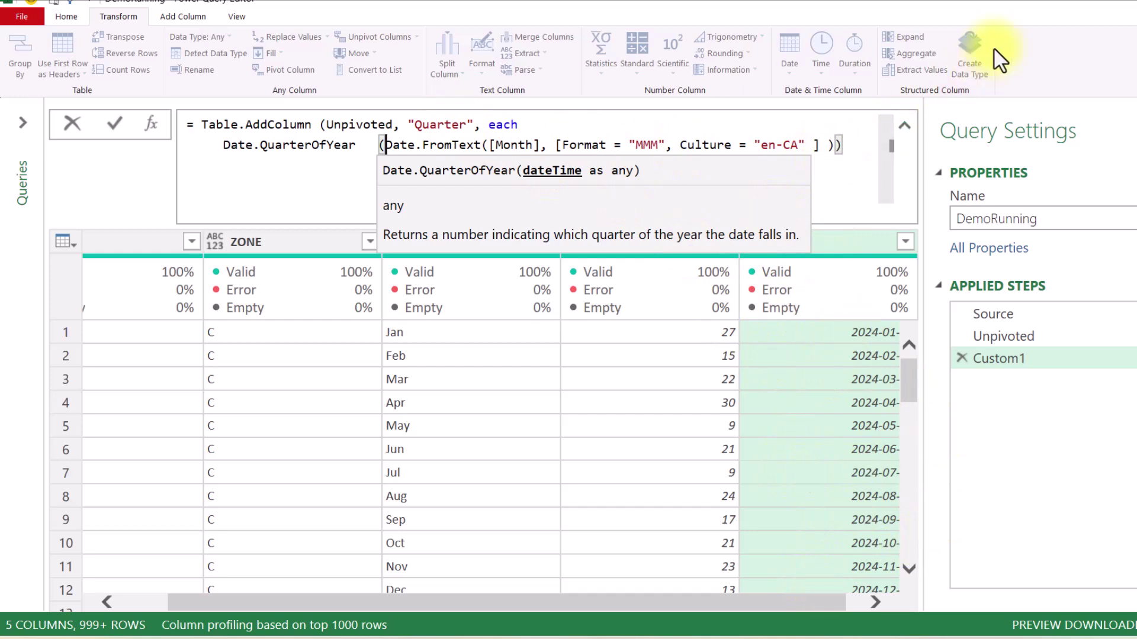
type(")")
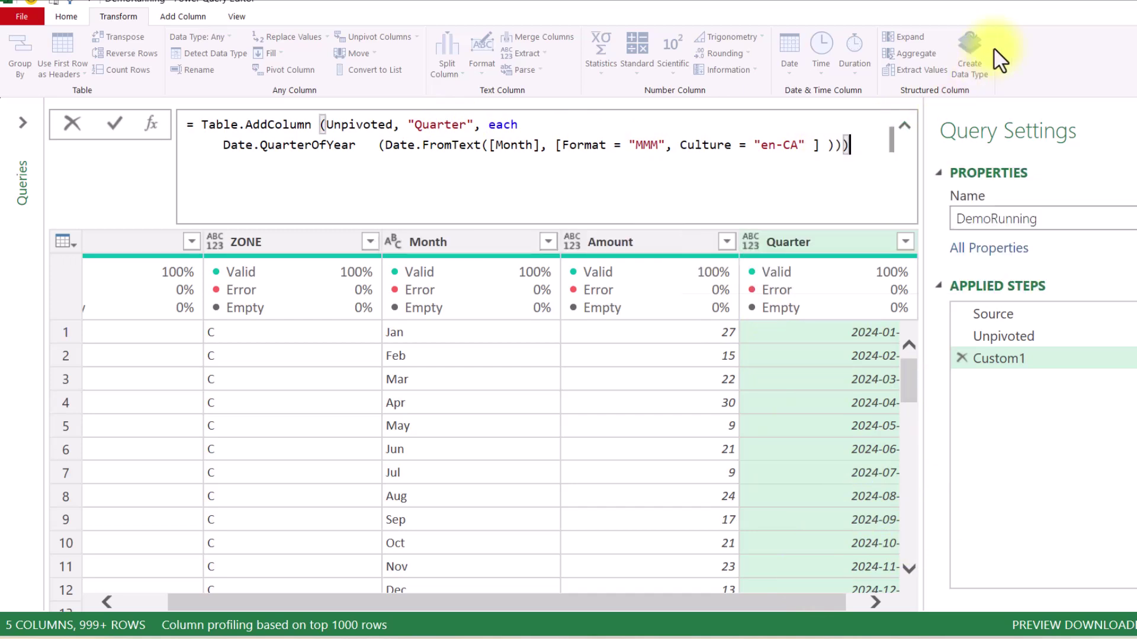
left_click(379, 145)
key("BackSpace")
key("BackSpace")
key("BackSpace")
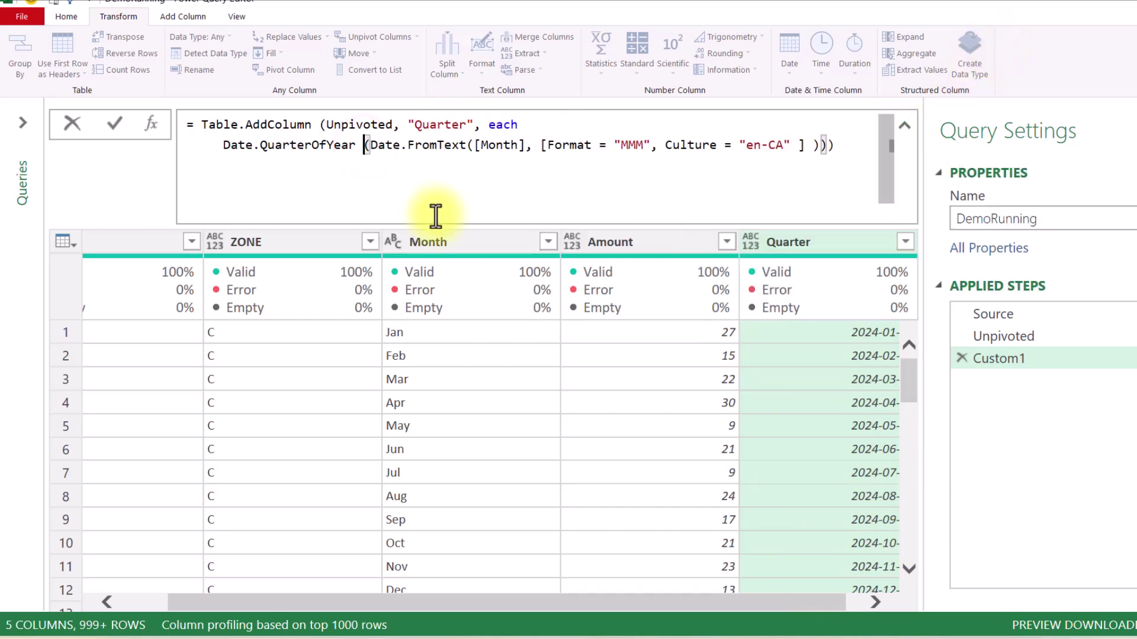
left_click(114, 123)
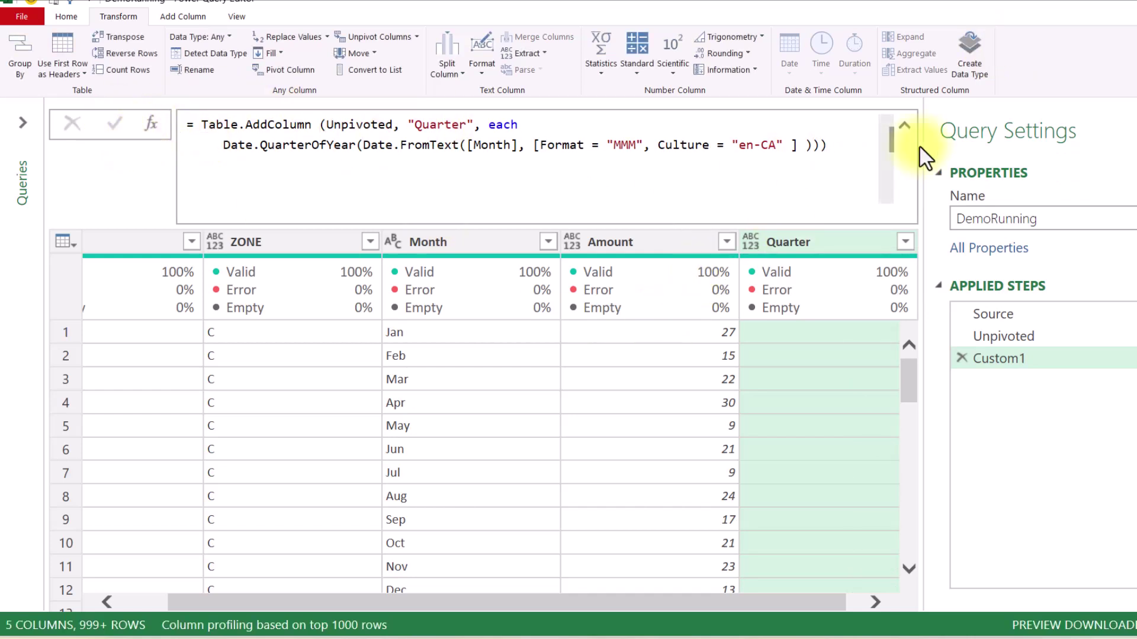
- Detect data types for all columns, making ZONE and Month text, Amount and Quarter whole numbers
left_click(907, 124)
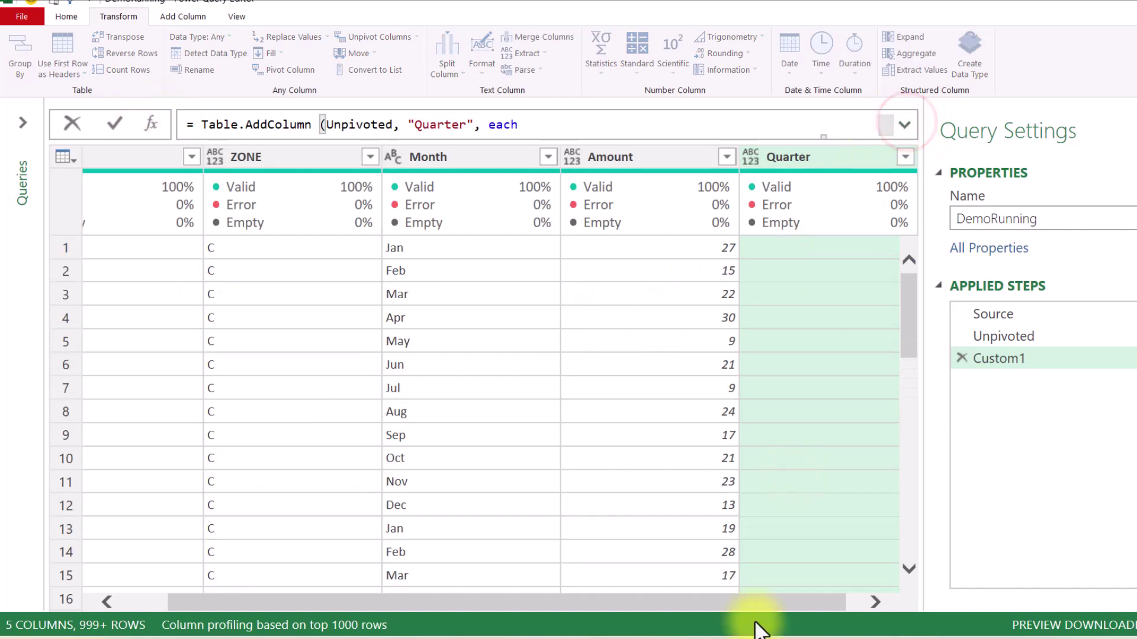
left_click(754, 602)
left_click(853, 601)
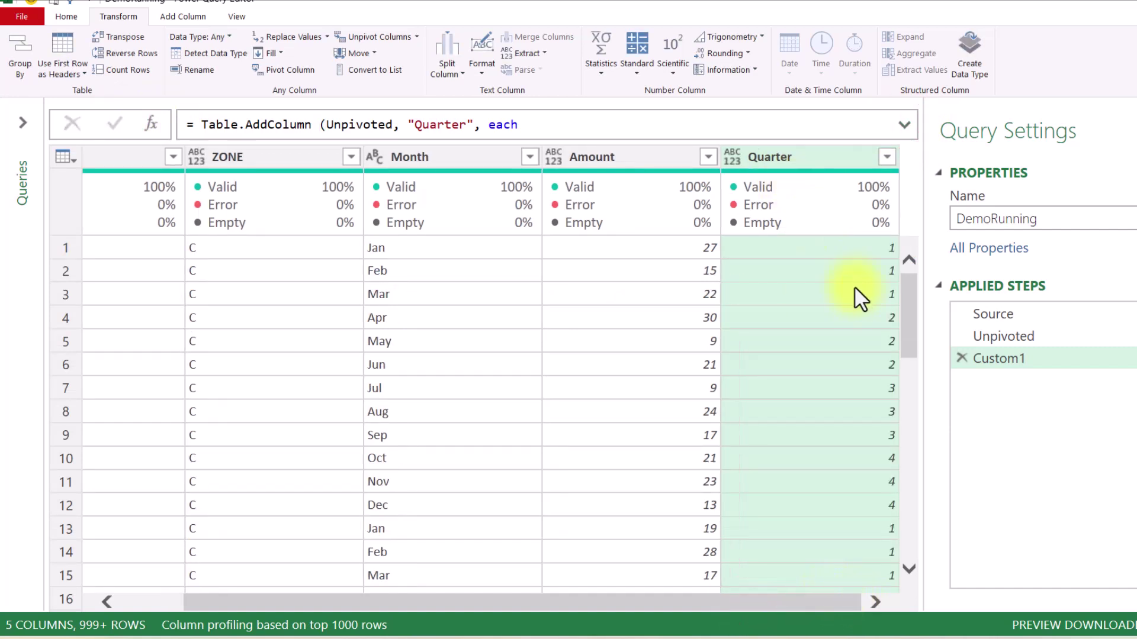
left_click_drag(591, 605, 486, 595)
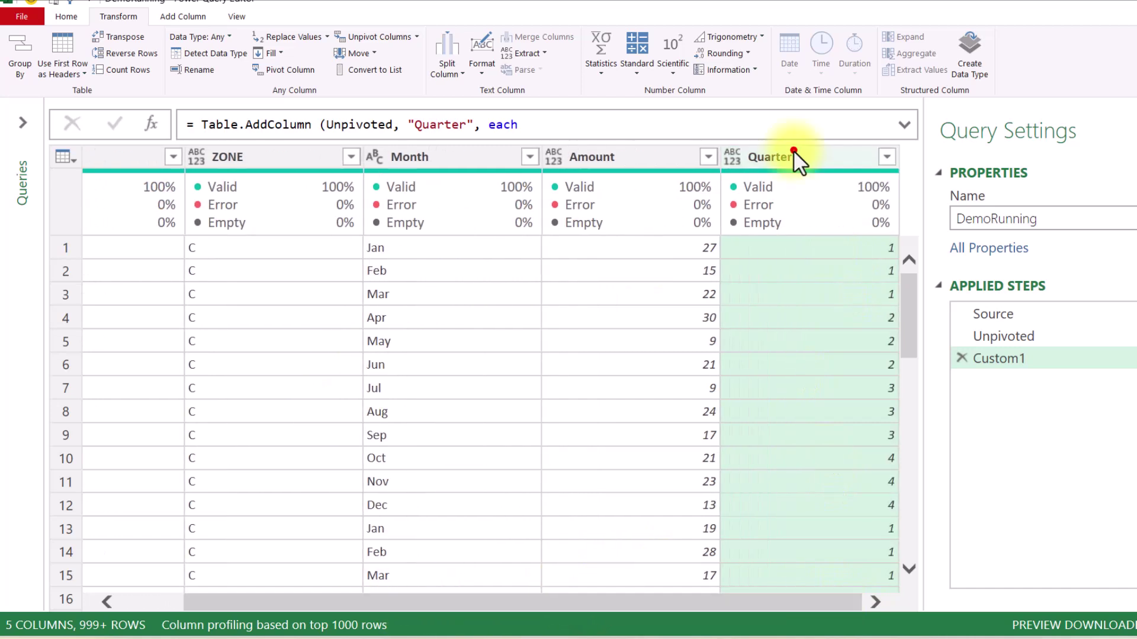
key("ctrl+a")
scroll(204, 51, "up", 1)
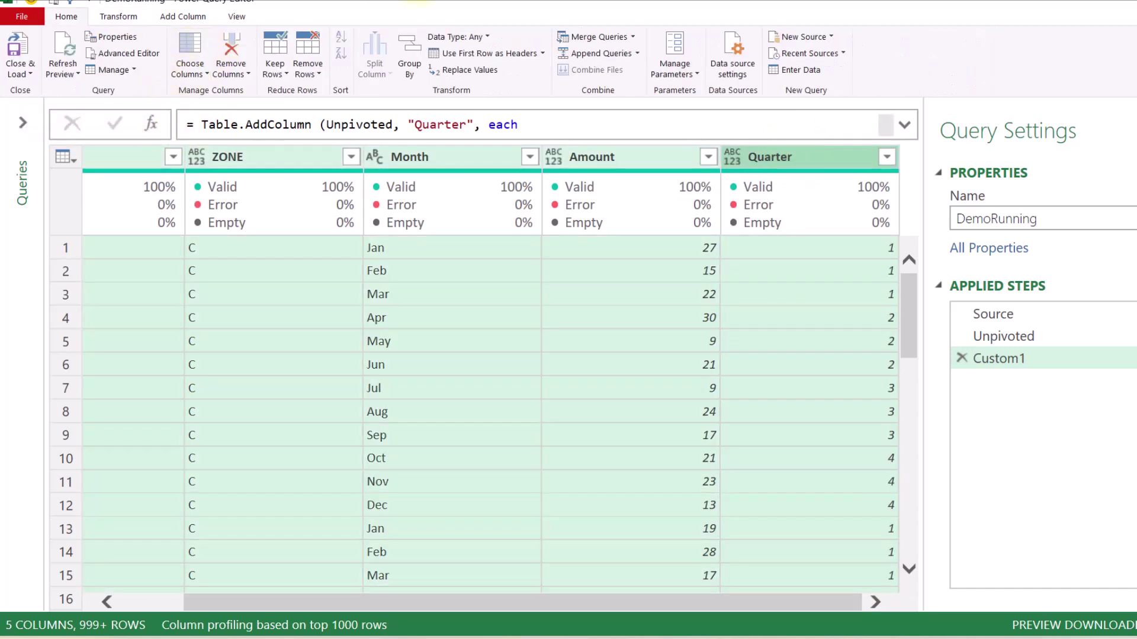
left_click(115, 18)
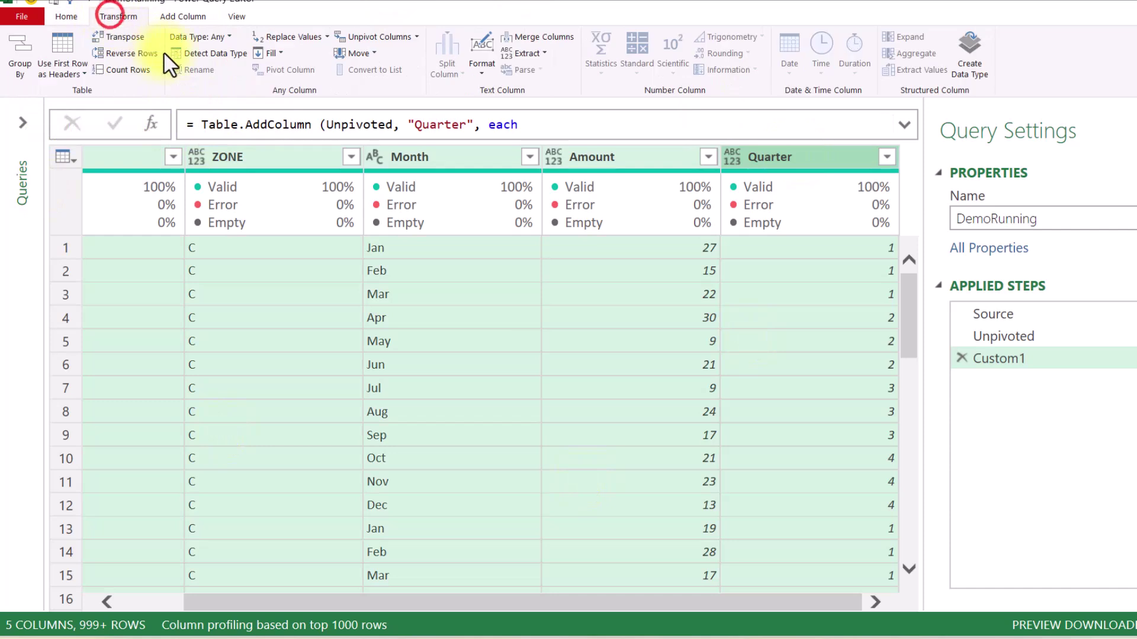
left_click(215, 52)
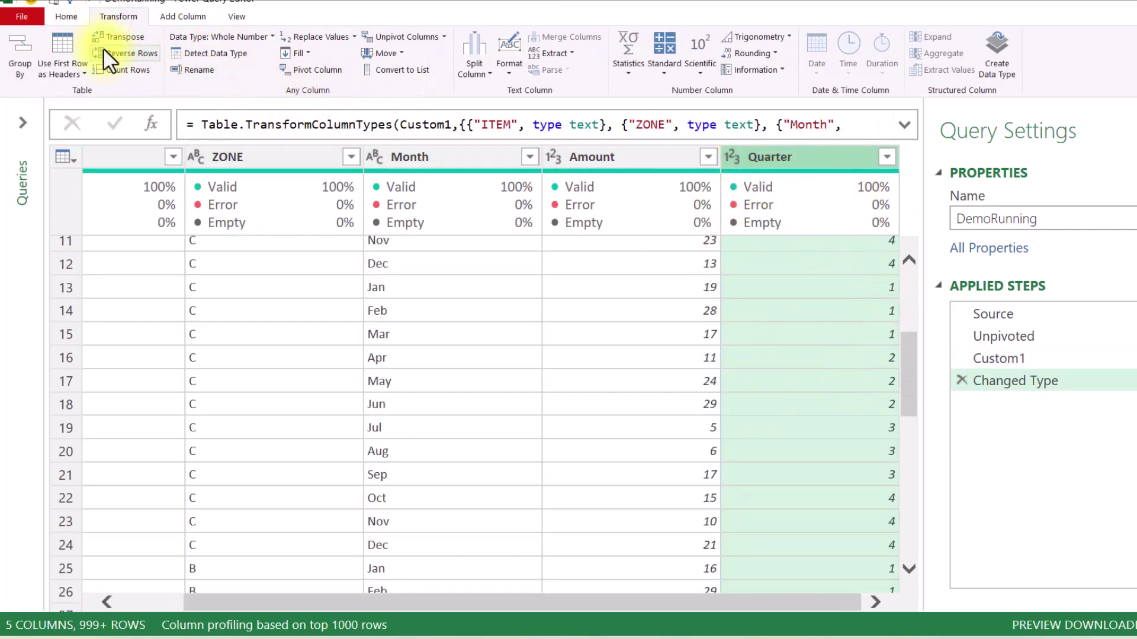
left_click(69, 16)
- Close and load DemoRunning as a PivotTable Report on a new worksheet
left_click(26, 65)
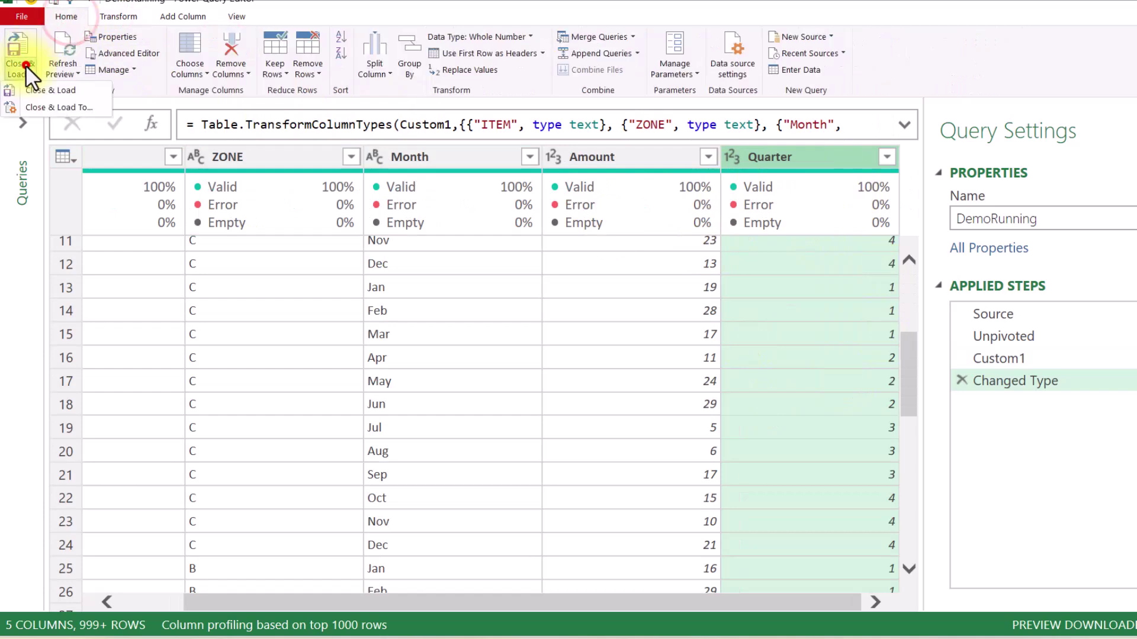
left_click(60, 108)
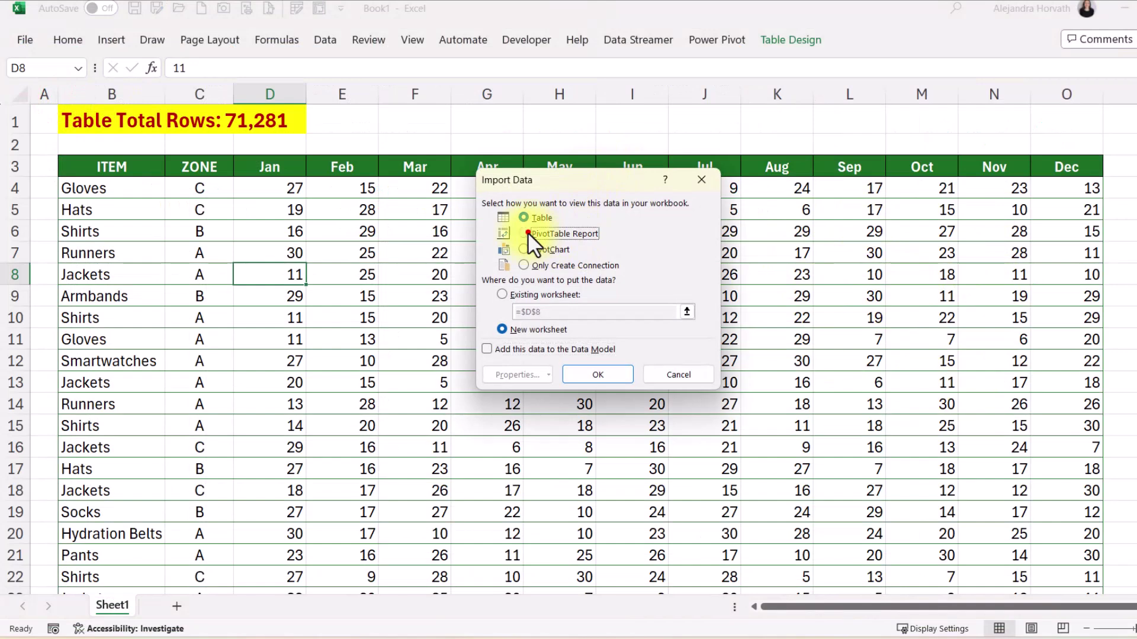
left_click(527, 233)
left_click(584, 372)
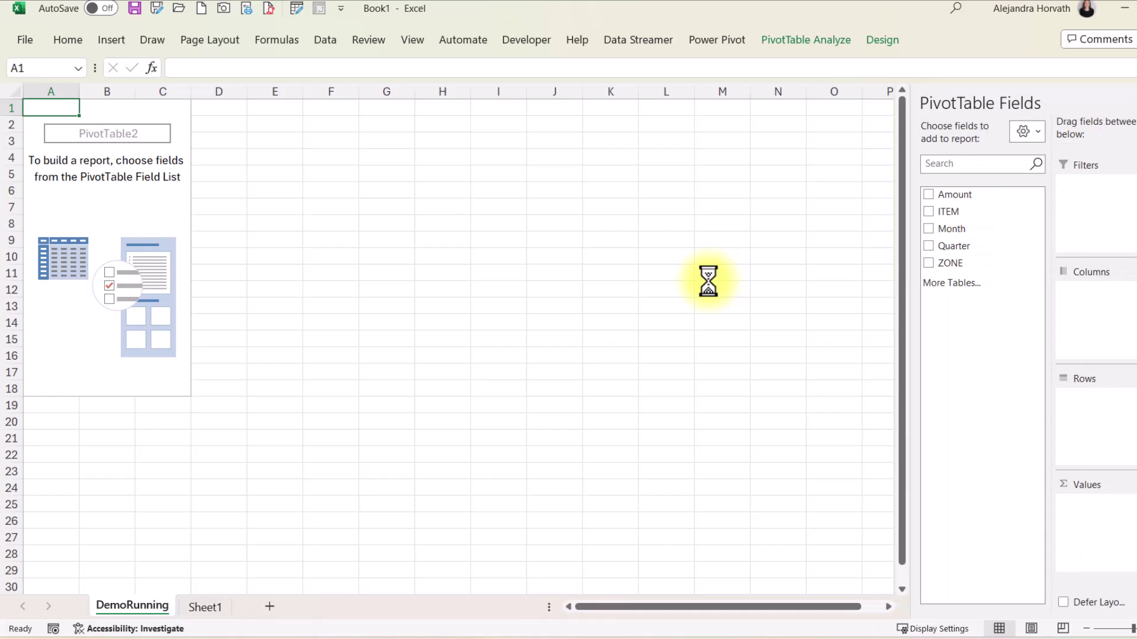
- Insert a blank column A and row 1 to shift the PivotTable down and right
left_click(35, 107)
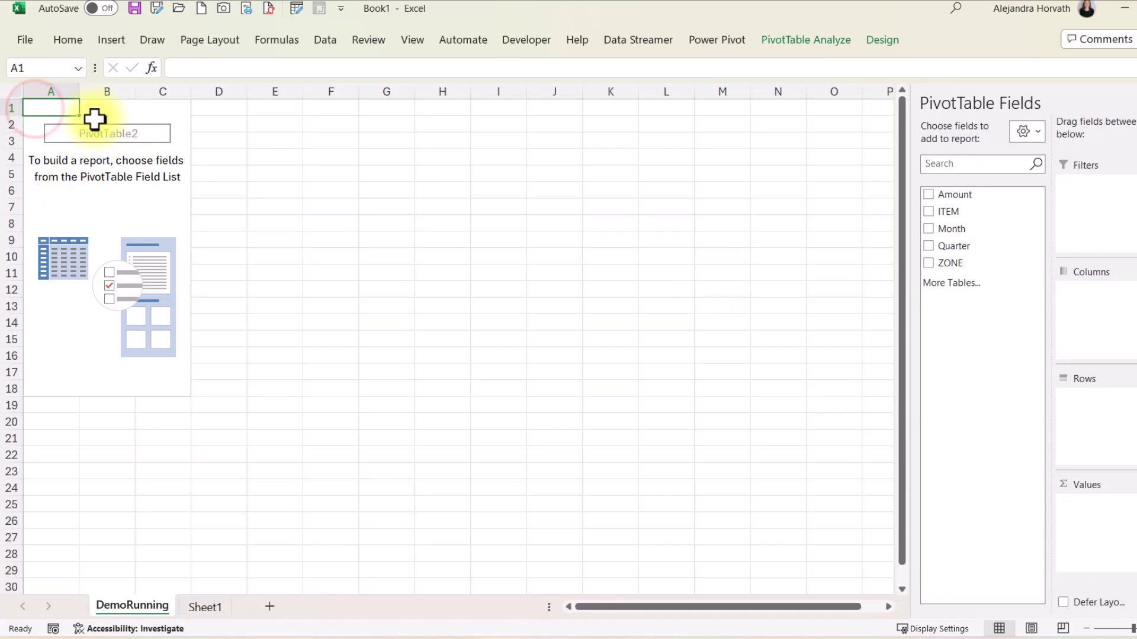
left_click(59, 90)
key("ctrl+plus")
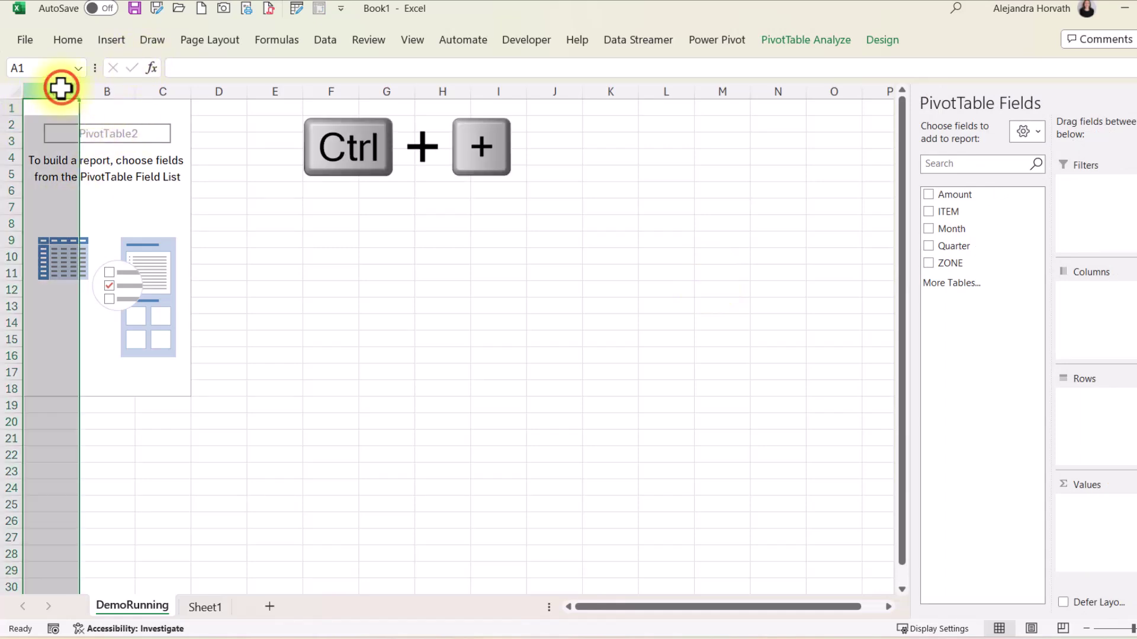
key("shift+space")
key("ctrl+plus")
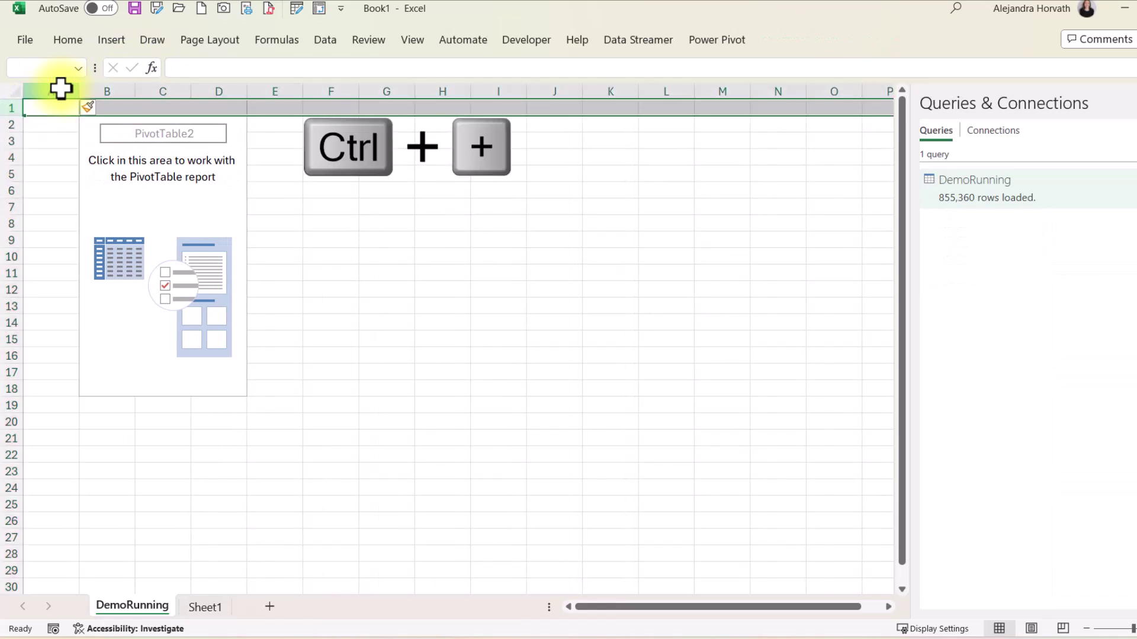
left_click(119, 152)
key("Up")
key("Up")
left_click(64, 119)
left_click(107, 107)
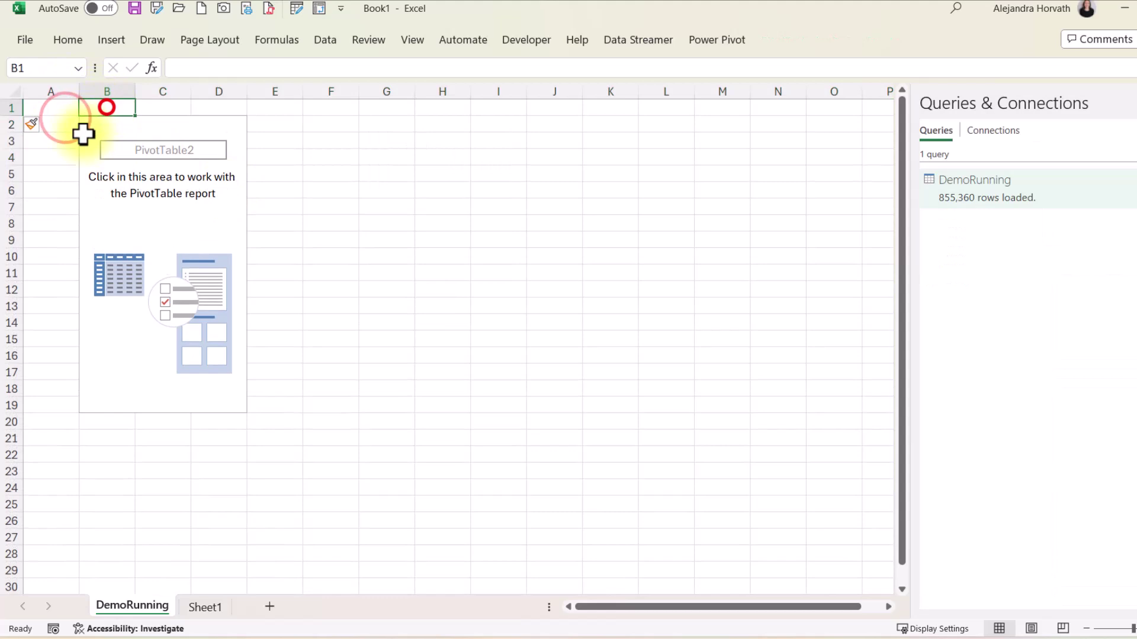
left_click(114, 129)
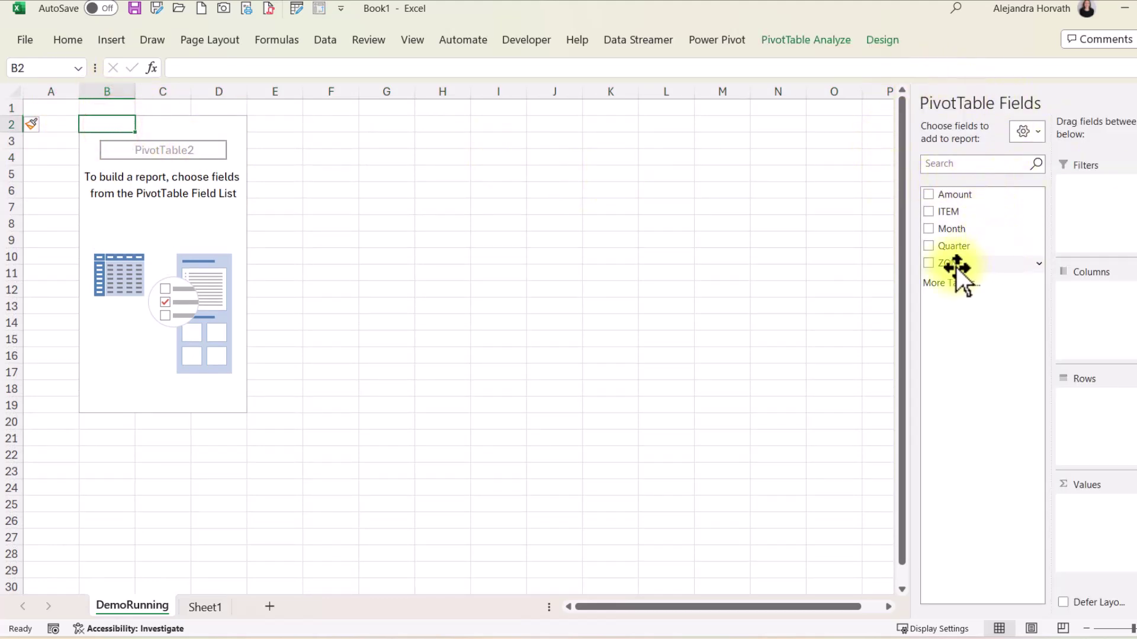
- Place ZONE in Filters, Quarter in Columns, Sum of Amount in Values, ITEM in Rows
left_click_drag(956, 262, 1095, 187)
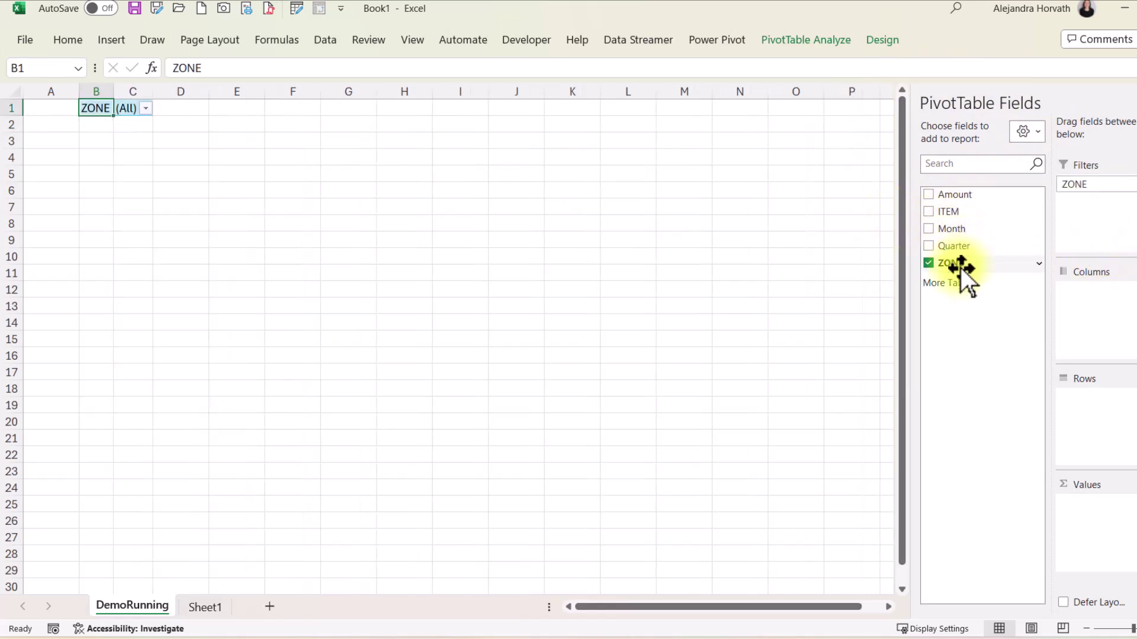
left_click_drag(960, 247, 1096, 290)
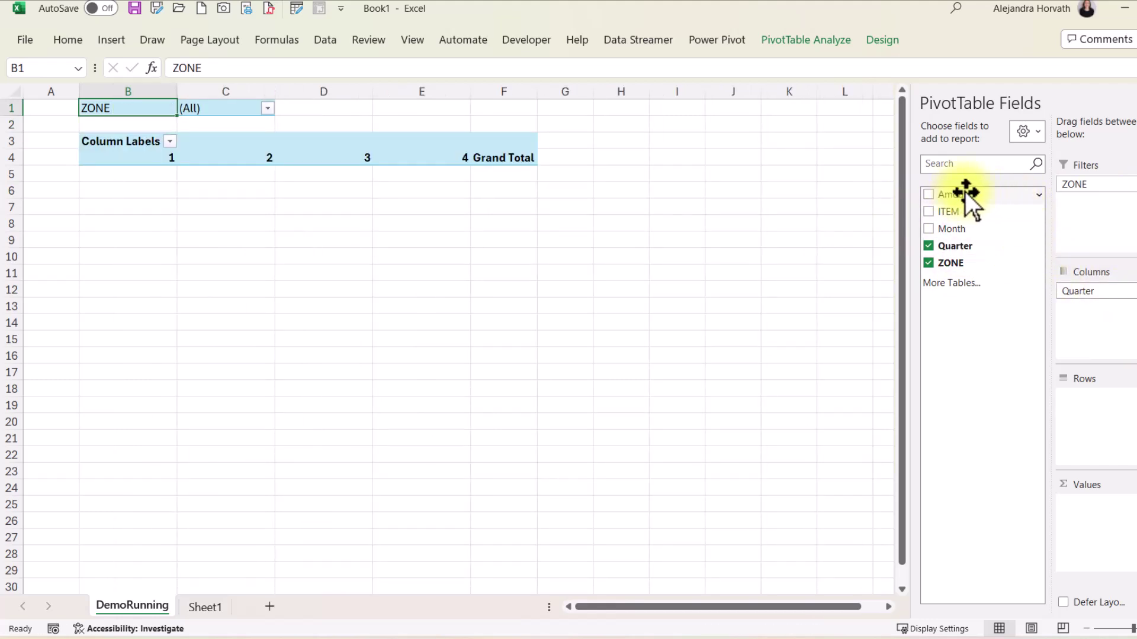
left_click_drag(966, 191, 1081, 552)
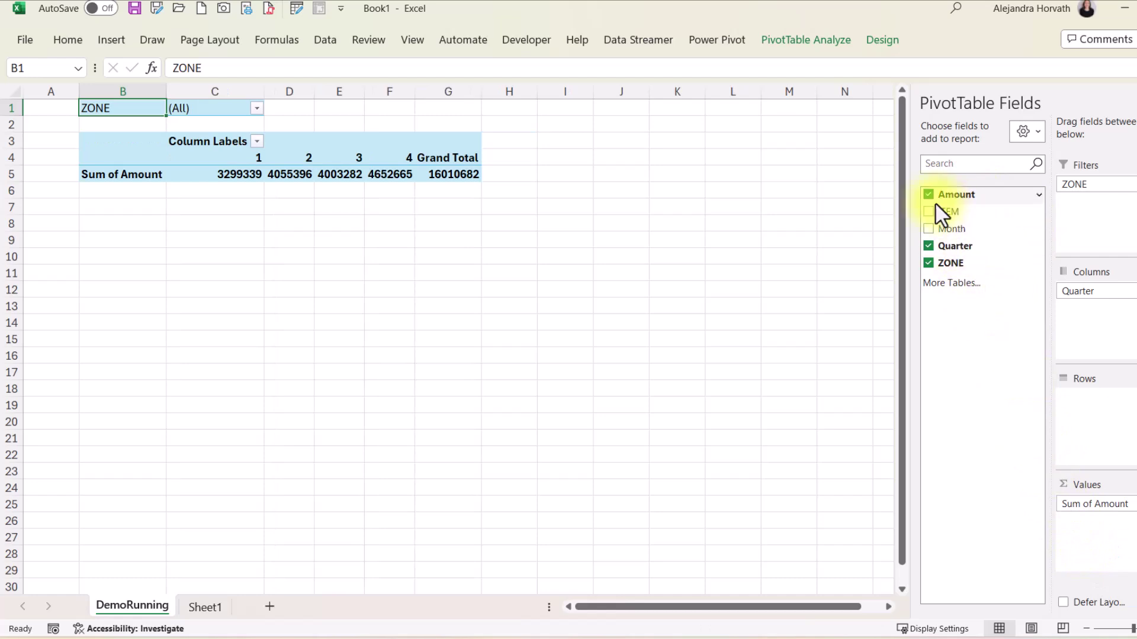
left_click_drag(943, 212, 1073, 398)
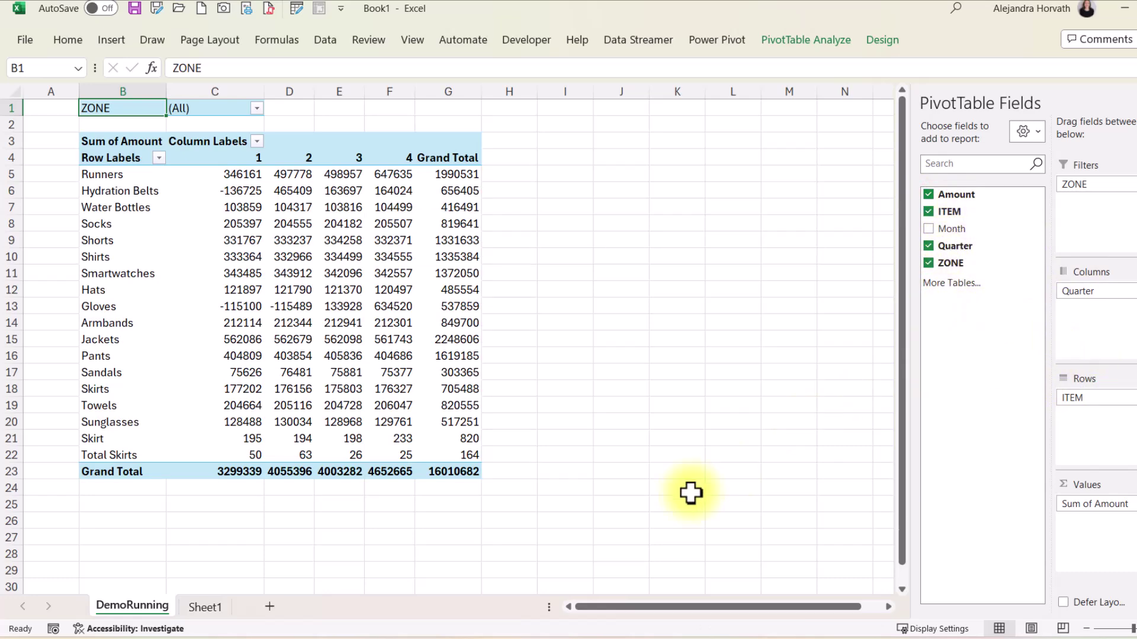
- Format the Sum of Amount values as Number with a 1000 separator and 0 decimal places
left_click(89, 207)
scroll(291, 225, "up", 4)
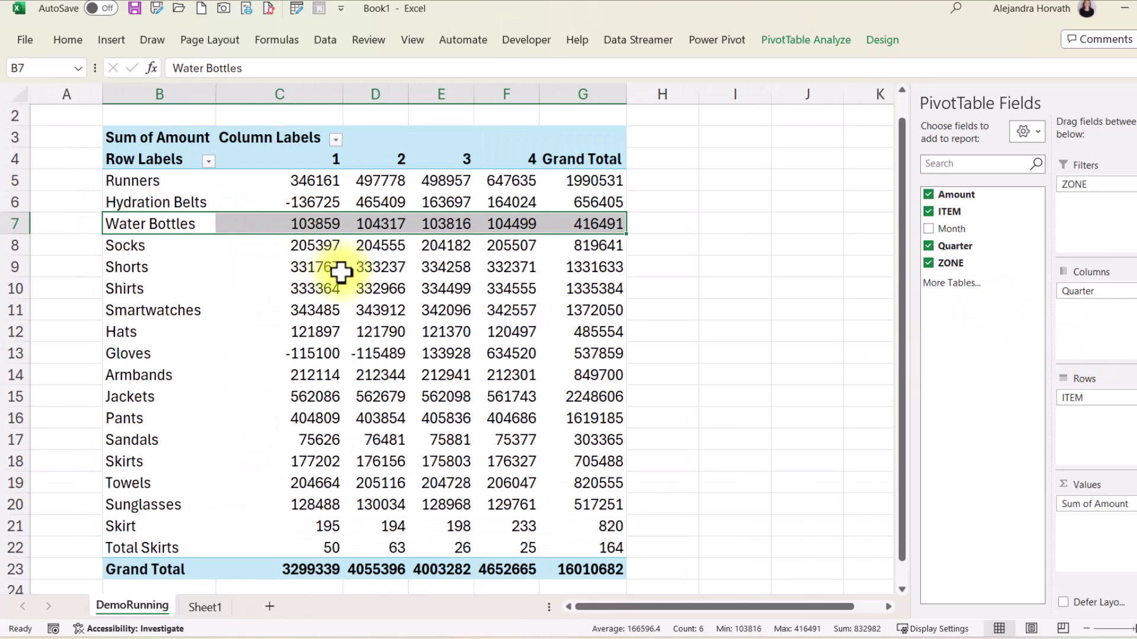
left_click(319, 213)
scroll(320, 214, "up", 1)
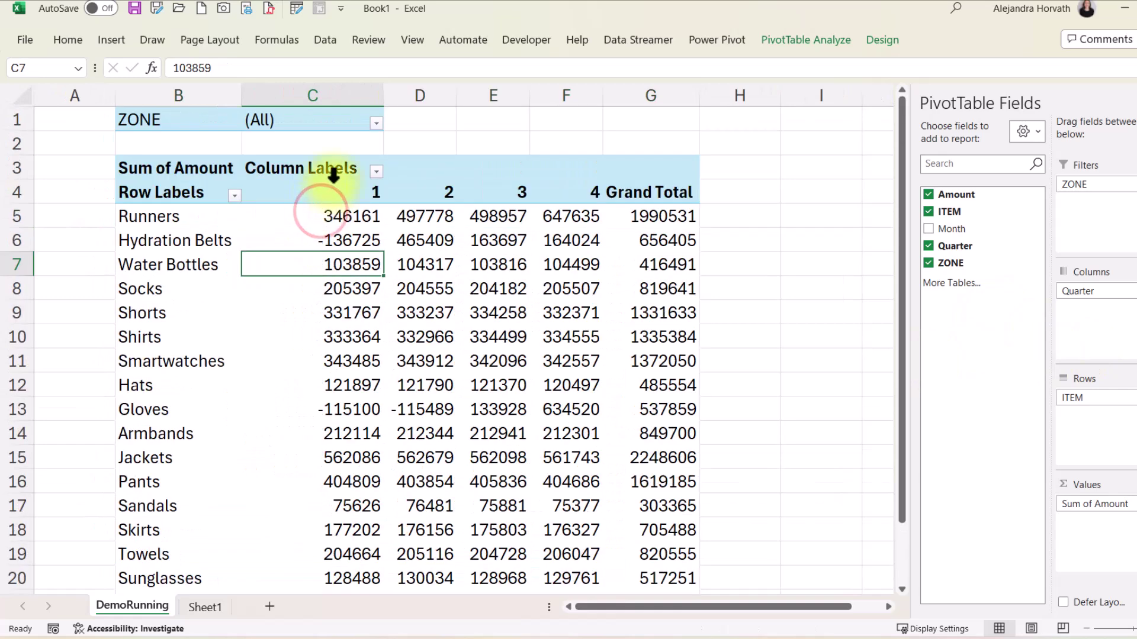
right_click(418, 240)
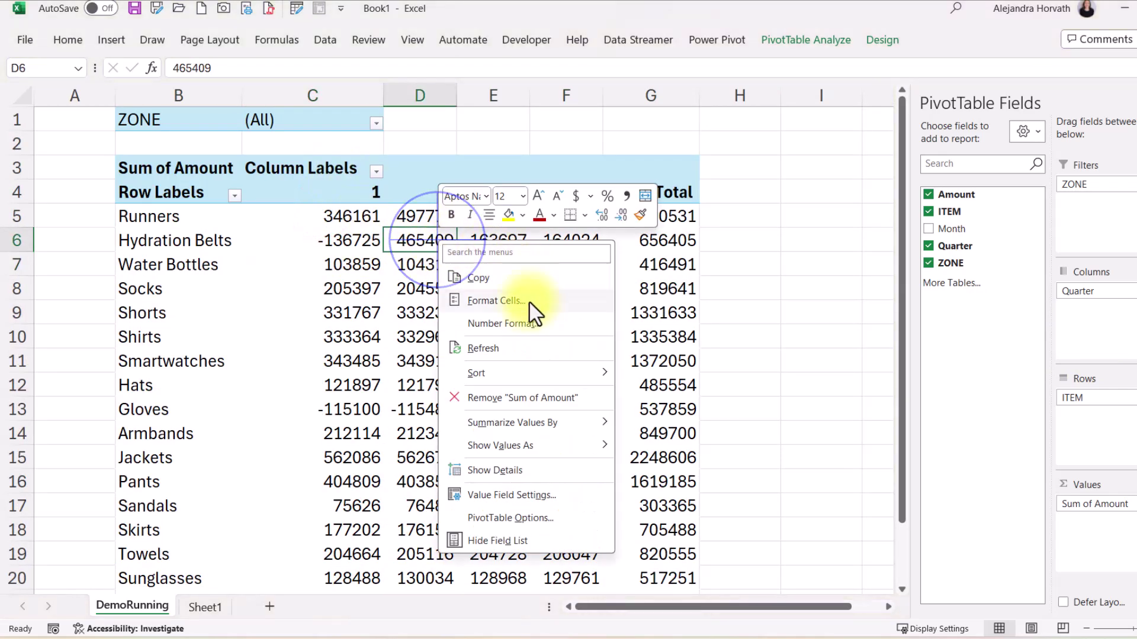
left_click(534, 319)
left_click(372, 193)
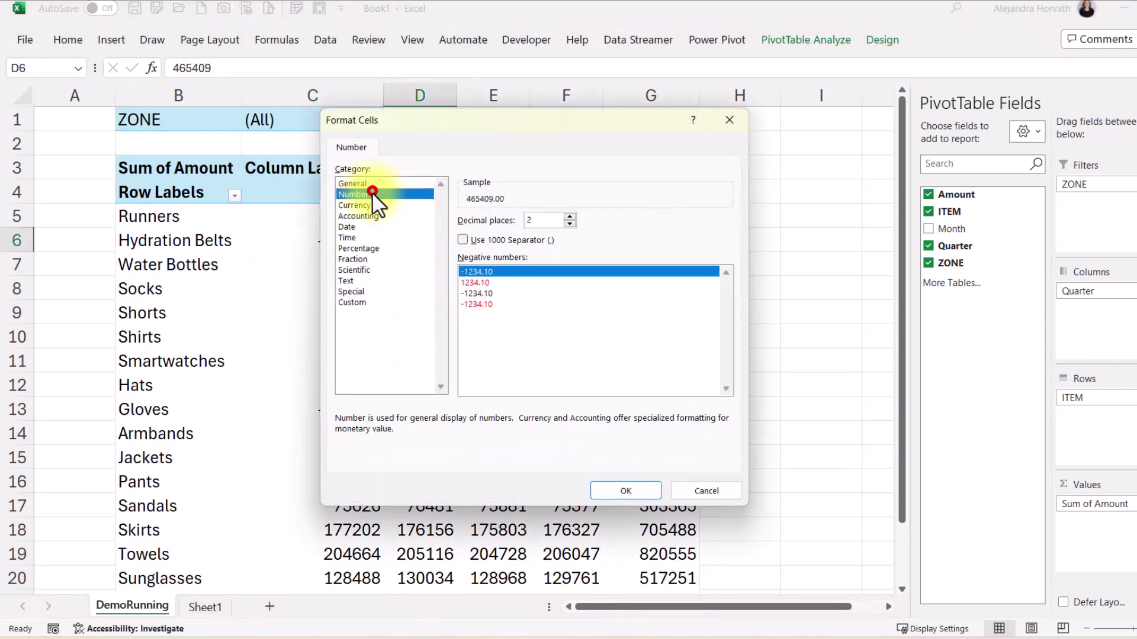
left_click(489, 239)
left_click(571, 224)
left_click(571, 224)
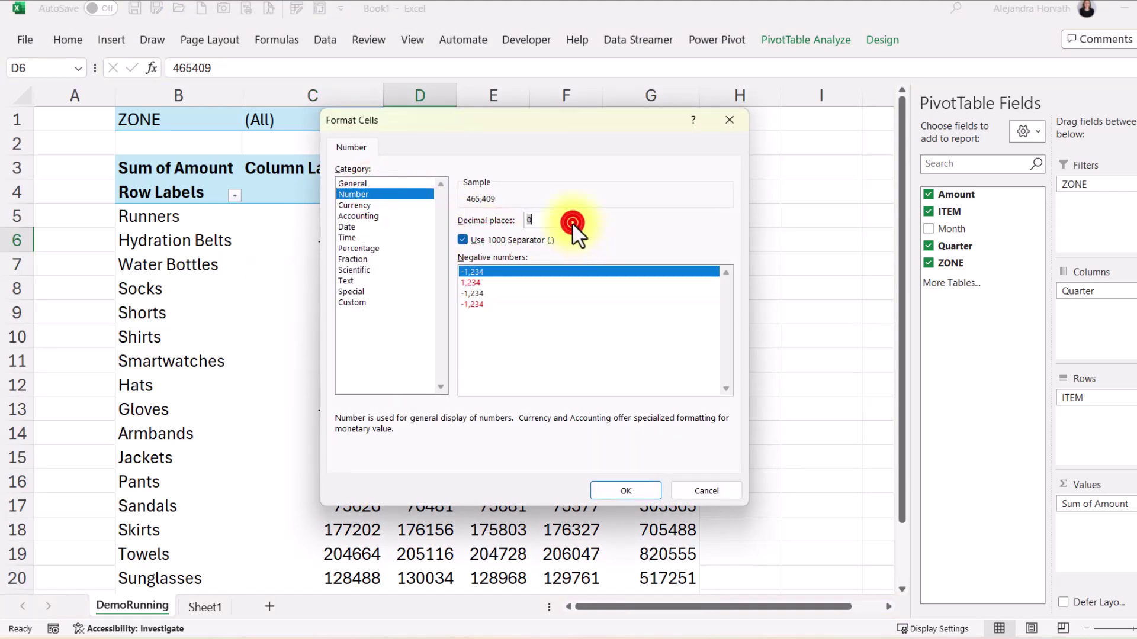
left_click(613, 491)
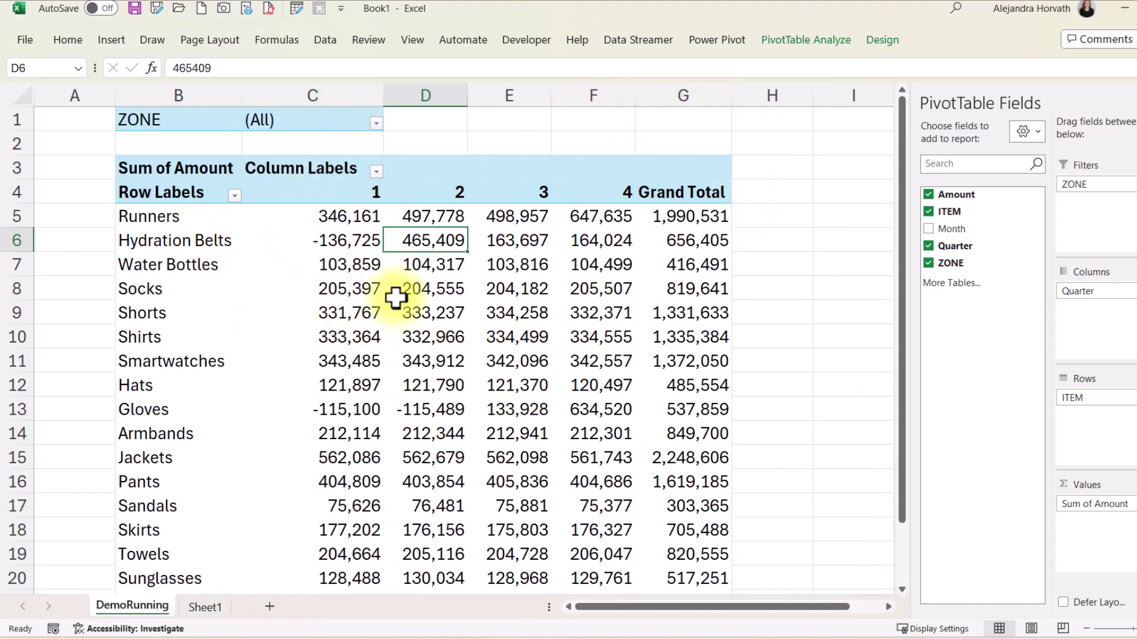
- Switch the PivotTable report layout to Show in Tabular Form
left_click(882, 40)
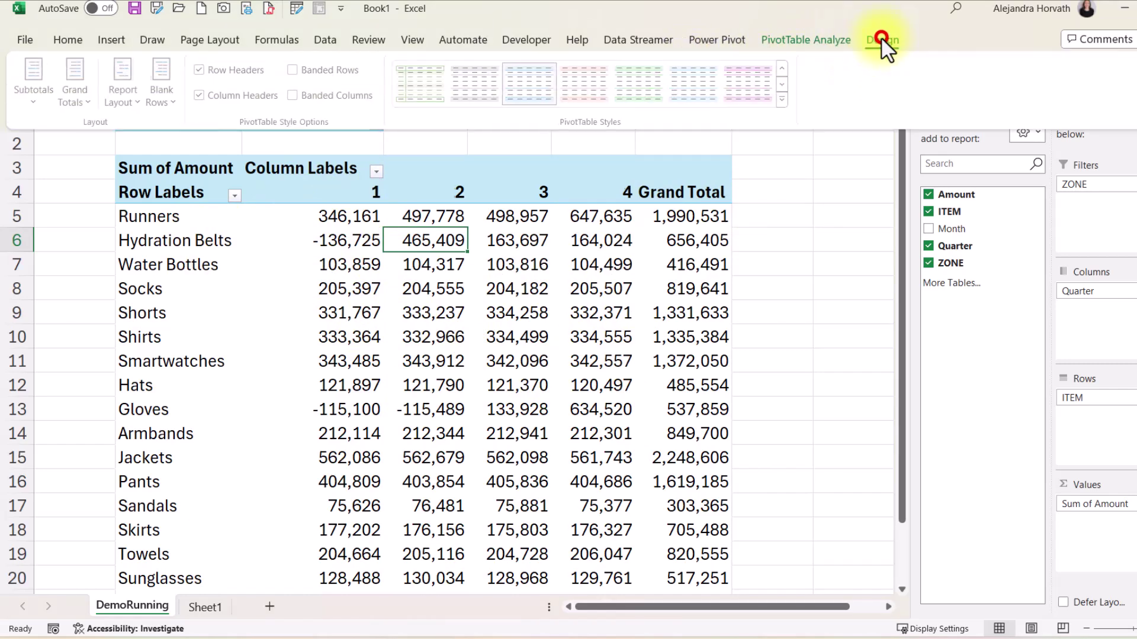
left_click(123, 90)
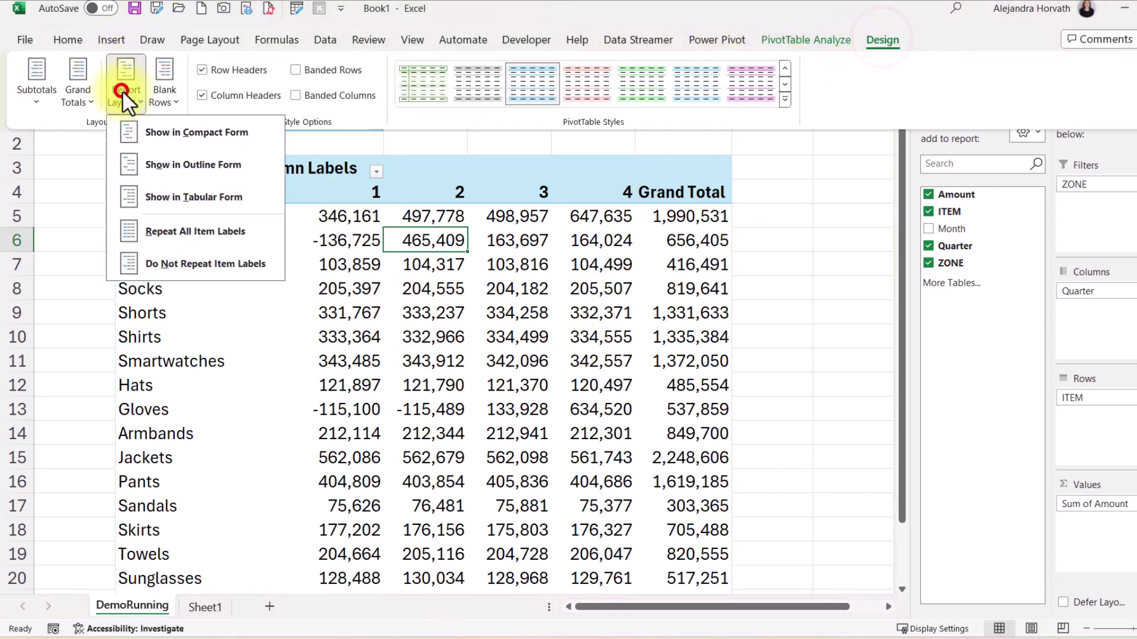
left_click(142, 197)
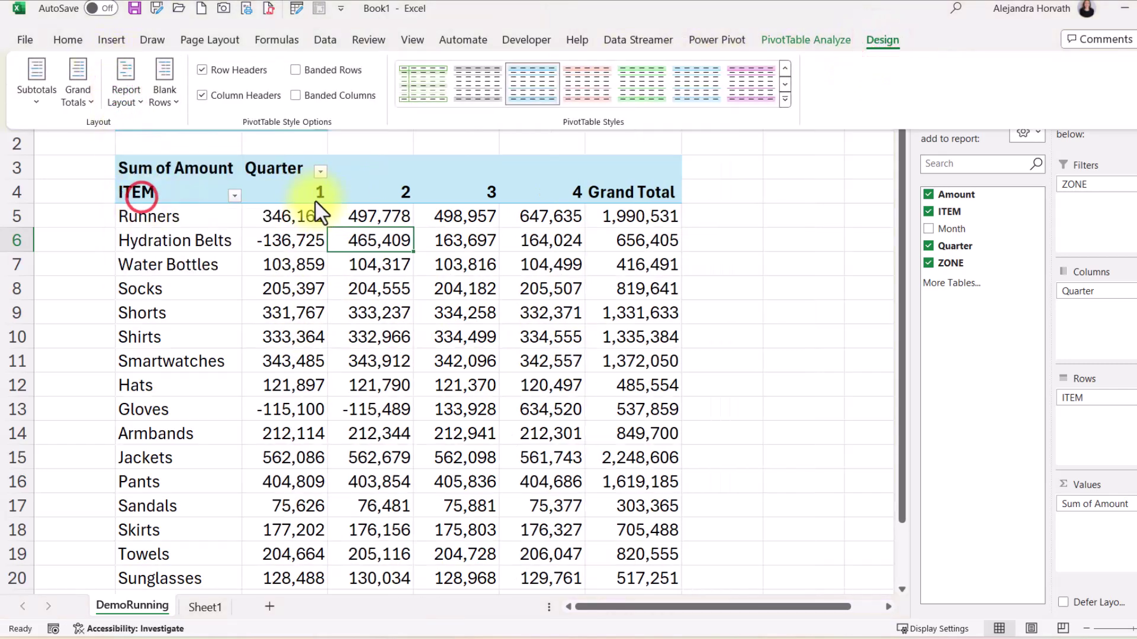
- Center the Quarter header across cells C3:F3 using Center Across Selection alignment
left_click(274, 168)
left_click(153, 192)
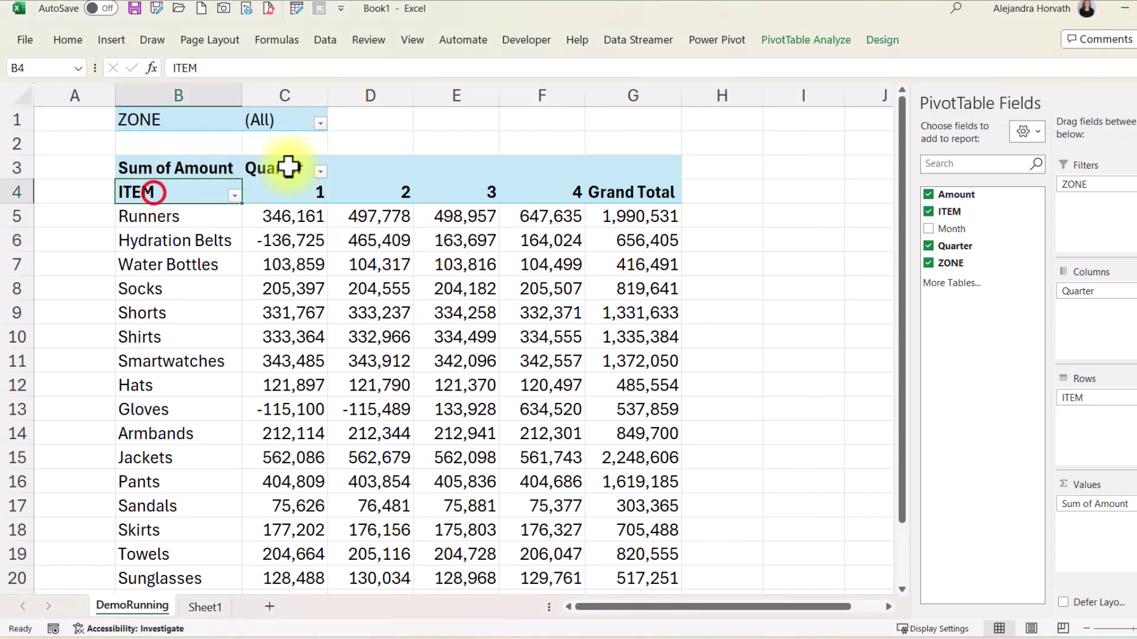
left_click_drag(289, 167, 521, 167)
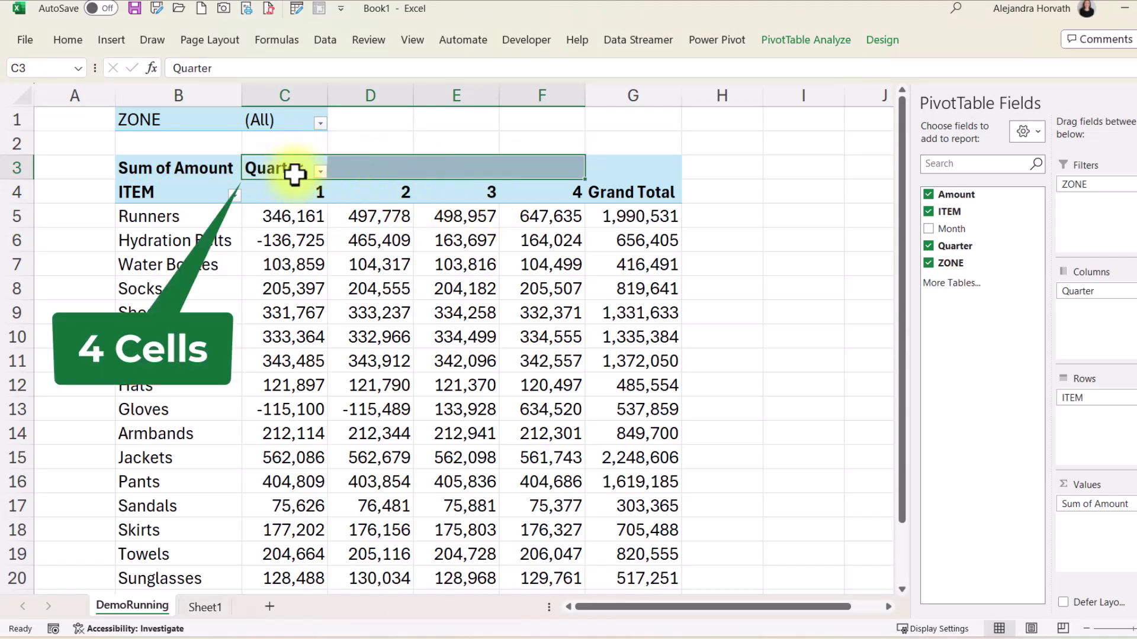
key("ctrl+1")
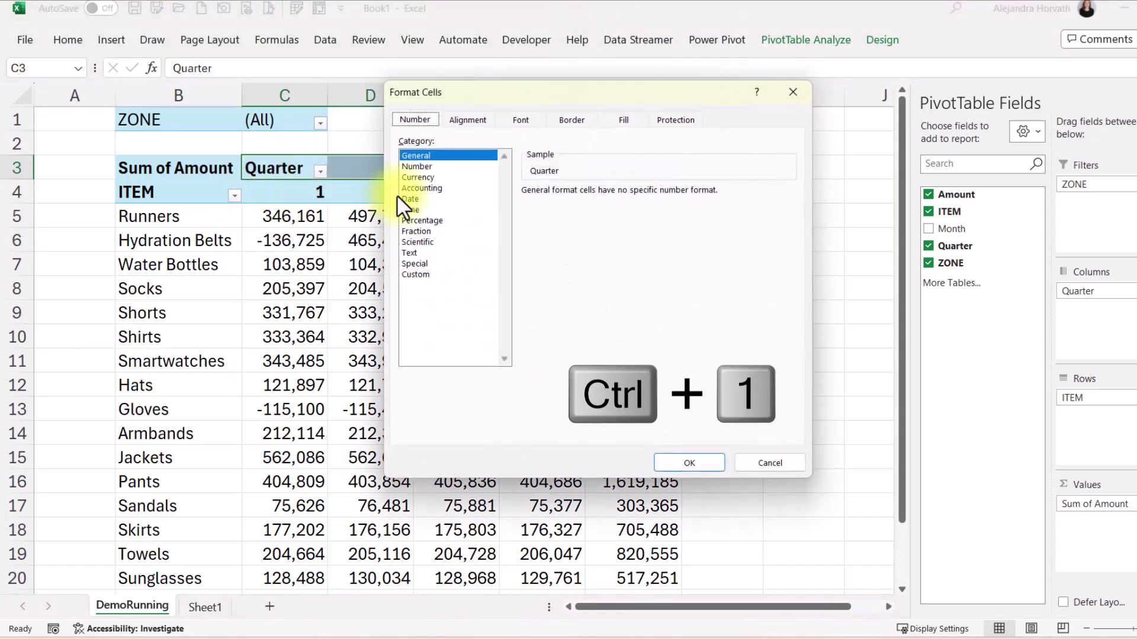
left_click(466, 119)
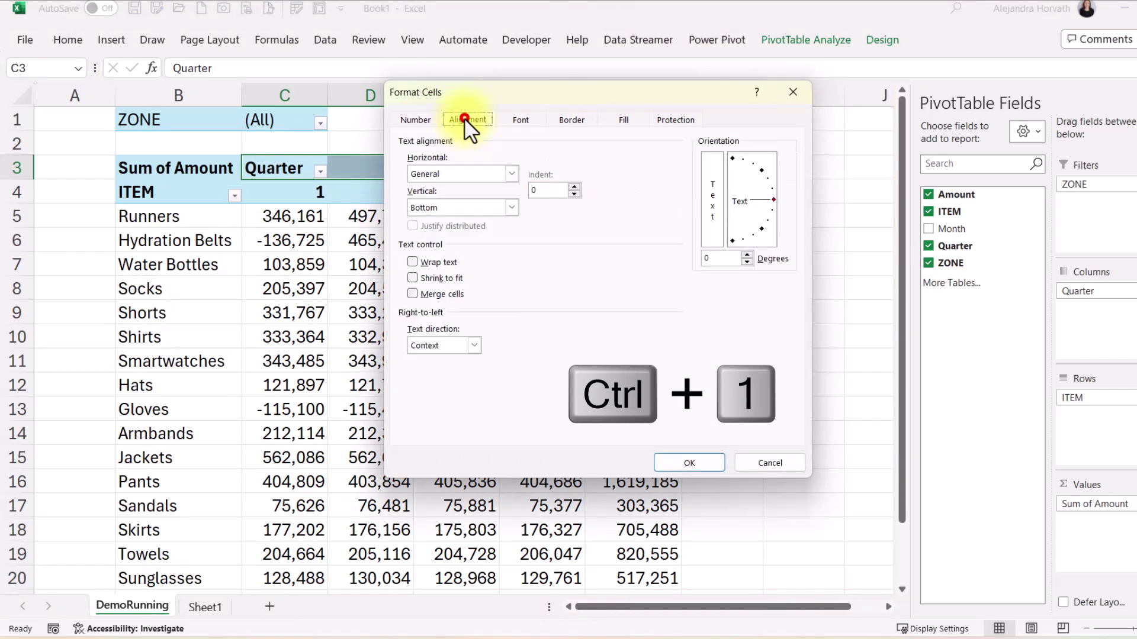
left_click(434, 170)
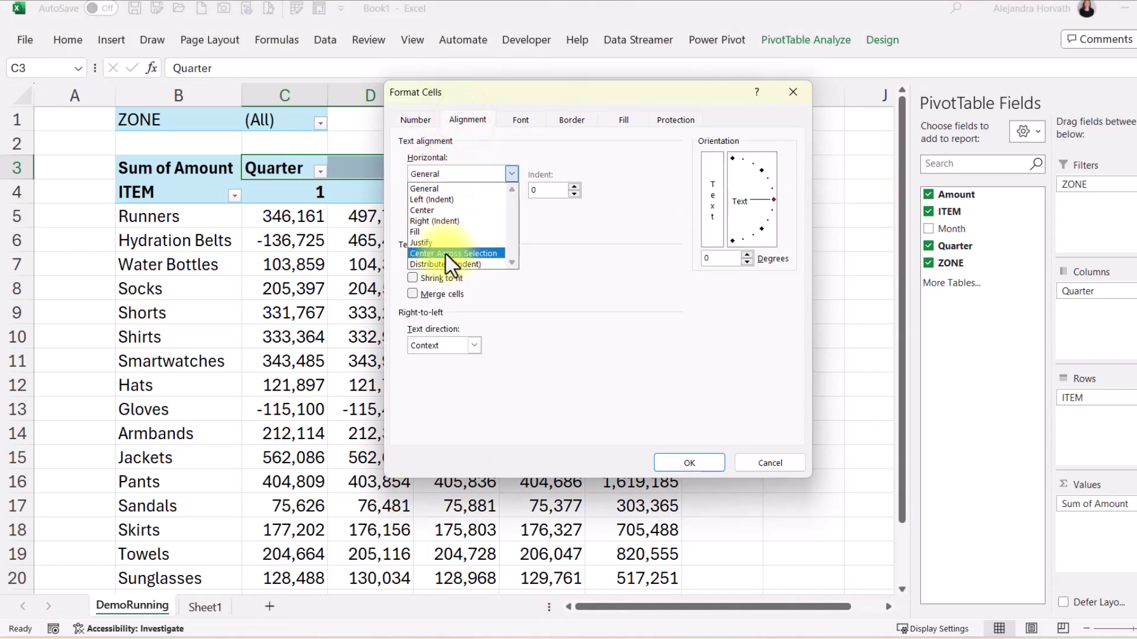
left_click(495, 253)
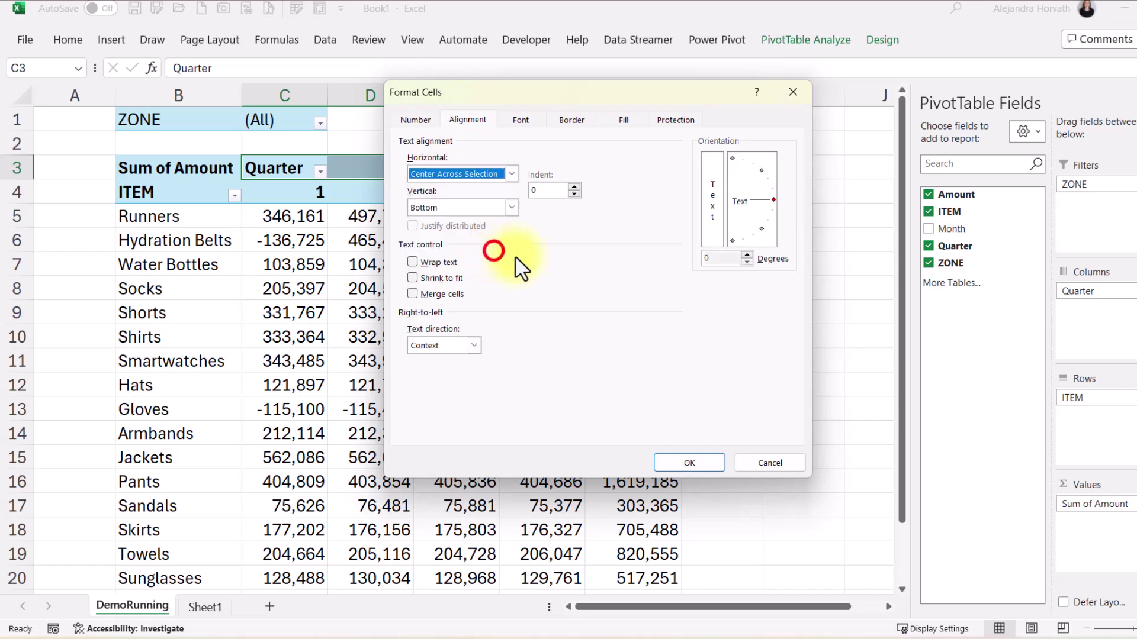
left_click(702, 461)
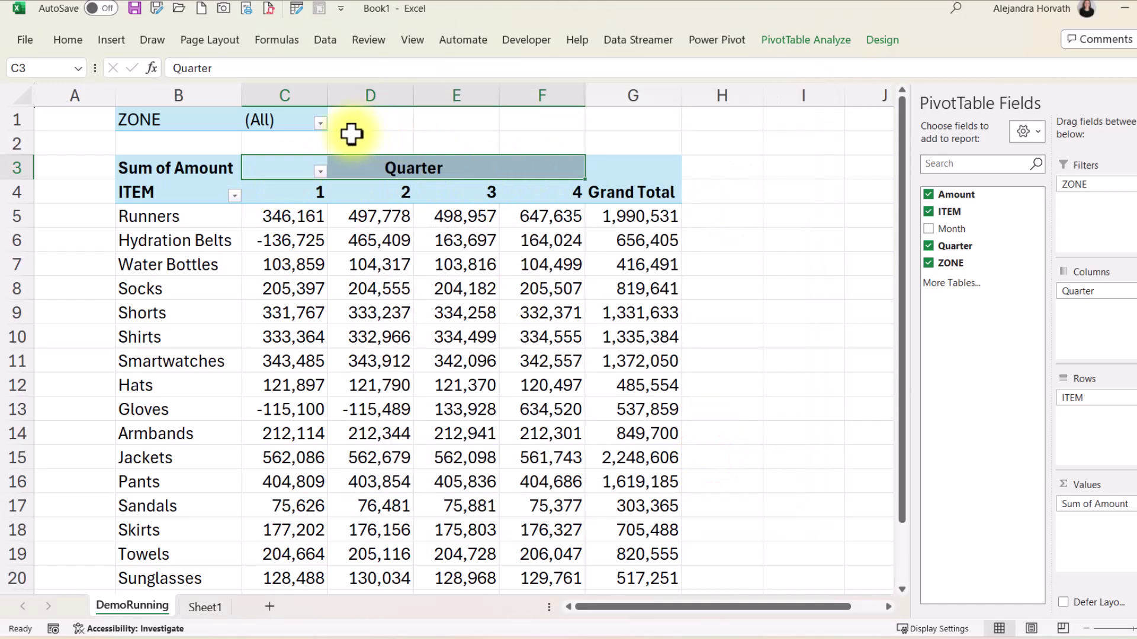
left_click(355, 159)
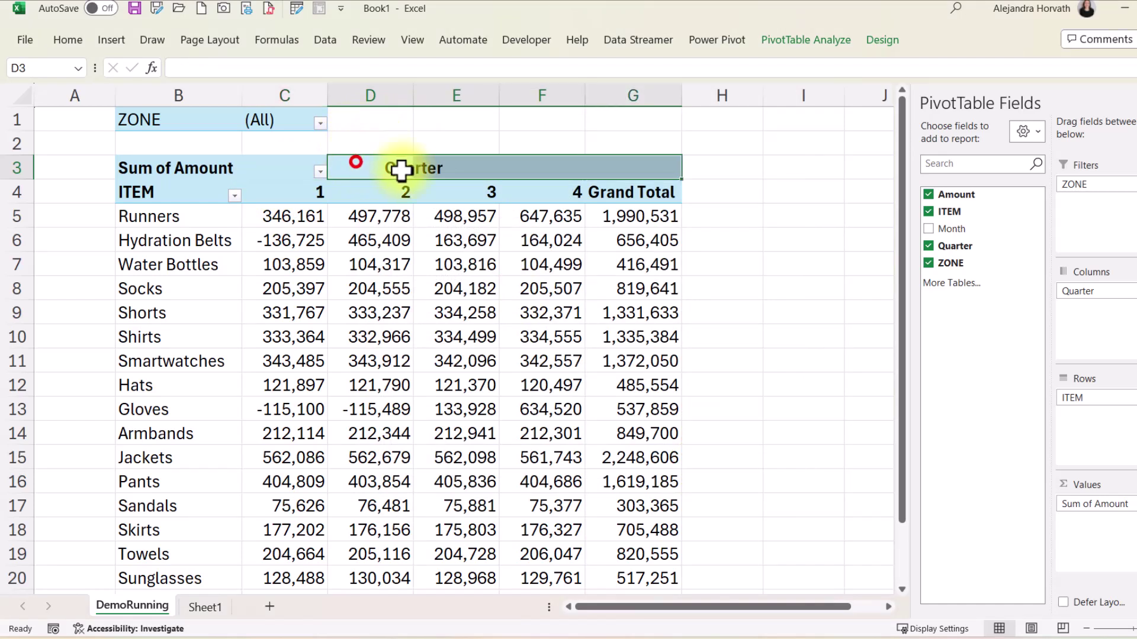
left_click(434, 169)
left_click(507, 169)
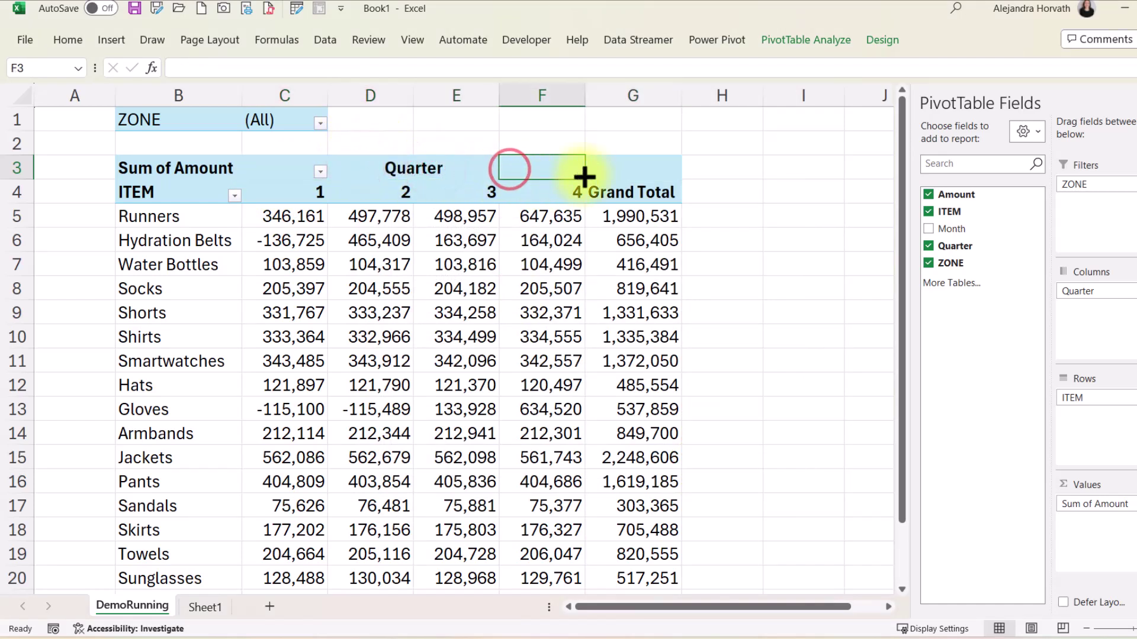
left_click(393, 170)
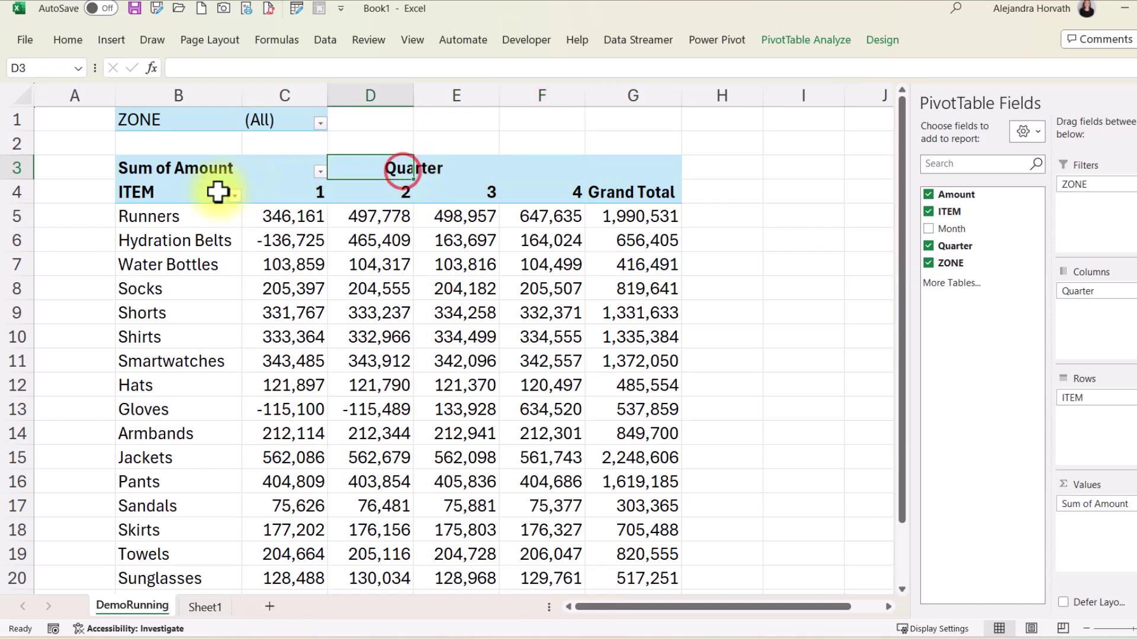
left_click(443, 172)
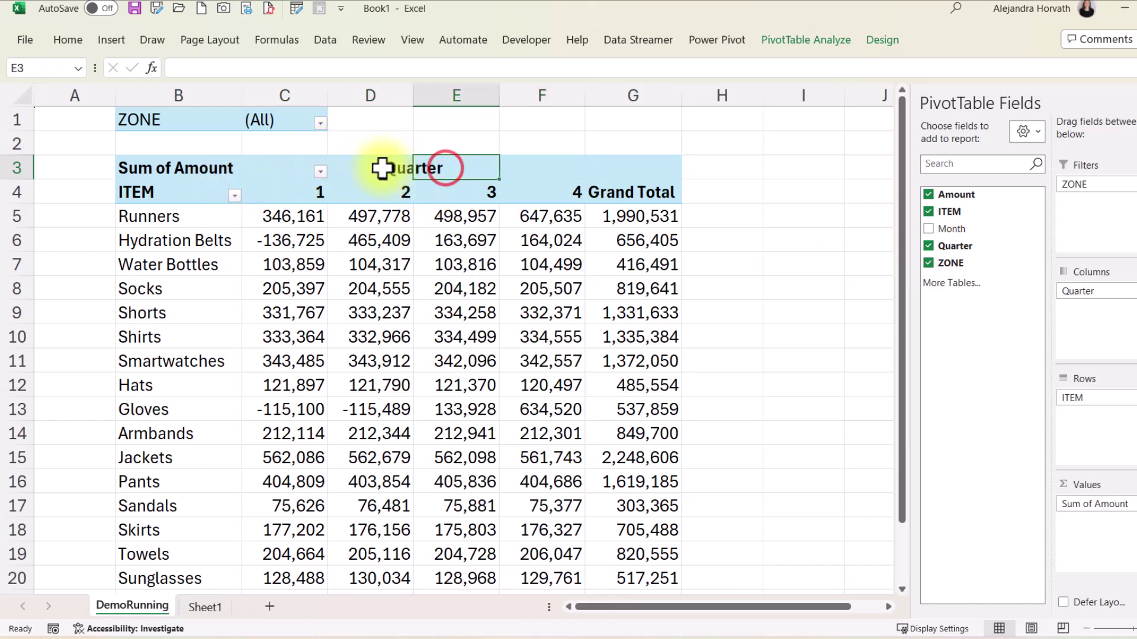
left_click(296, 168)
left_click(383, 168)
left_click(456, 169)
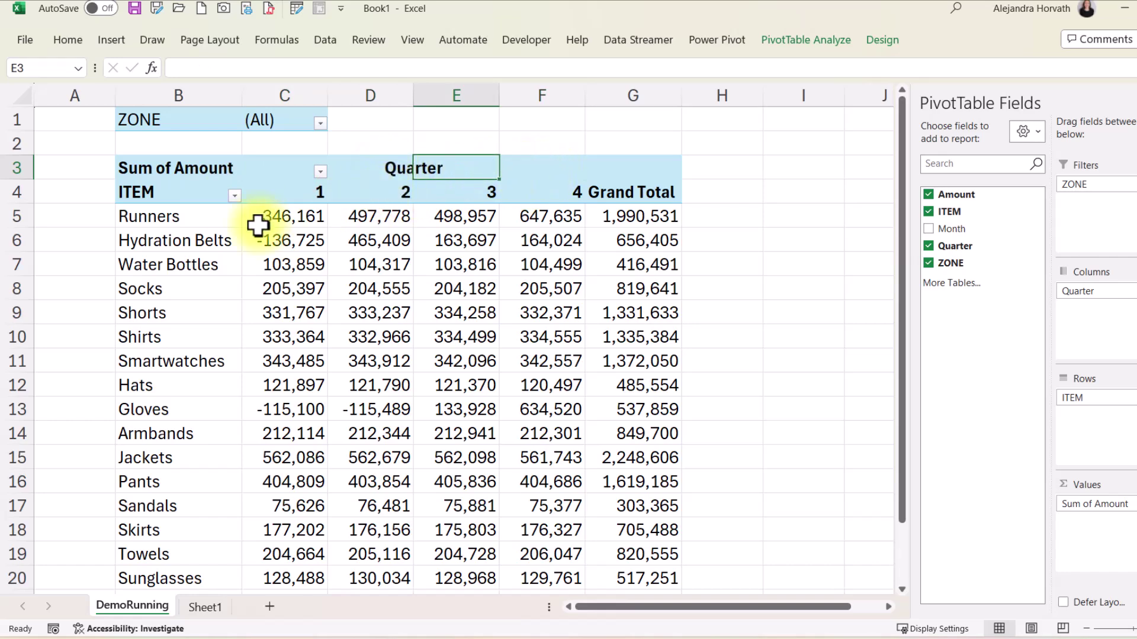
left_click(367, 216)
scroll(367, 360, "down", 1)
scroll(368, 355, "up", 1)
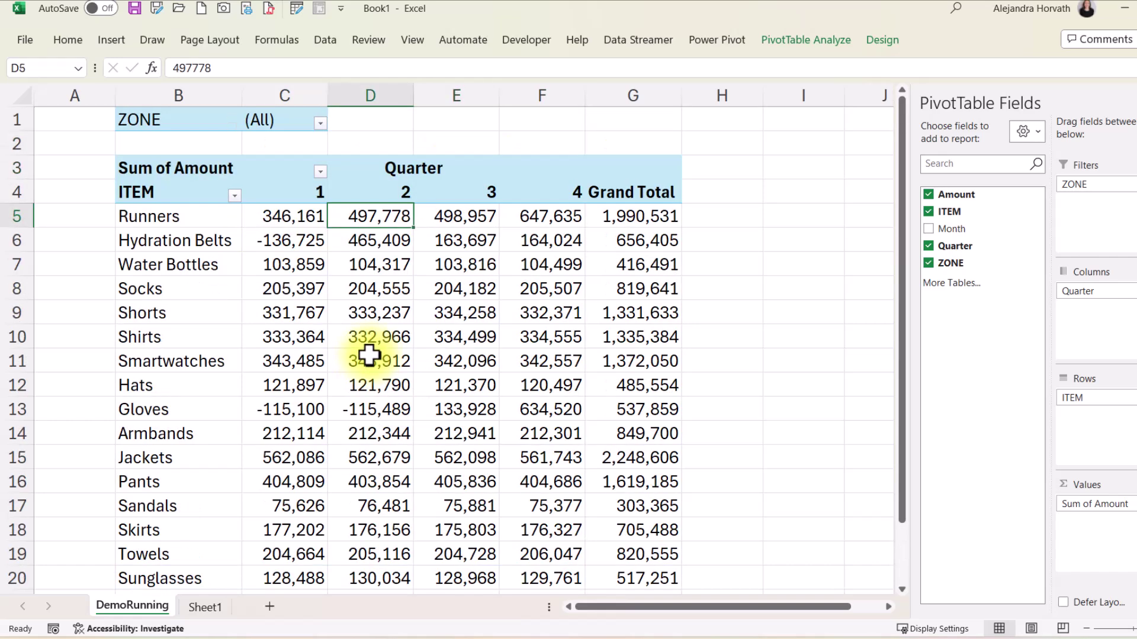
scroll(368, 338, "down", 2)
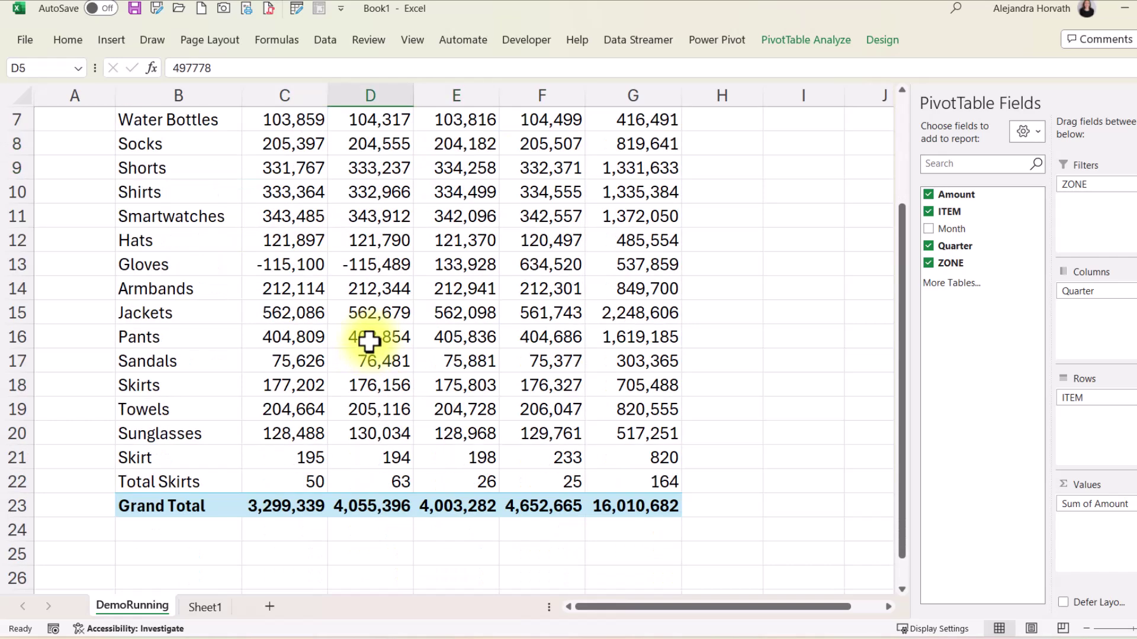
left_click(183, 459)
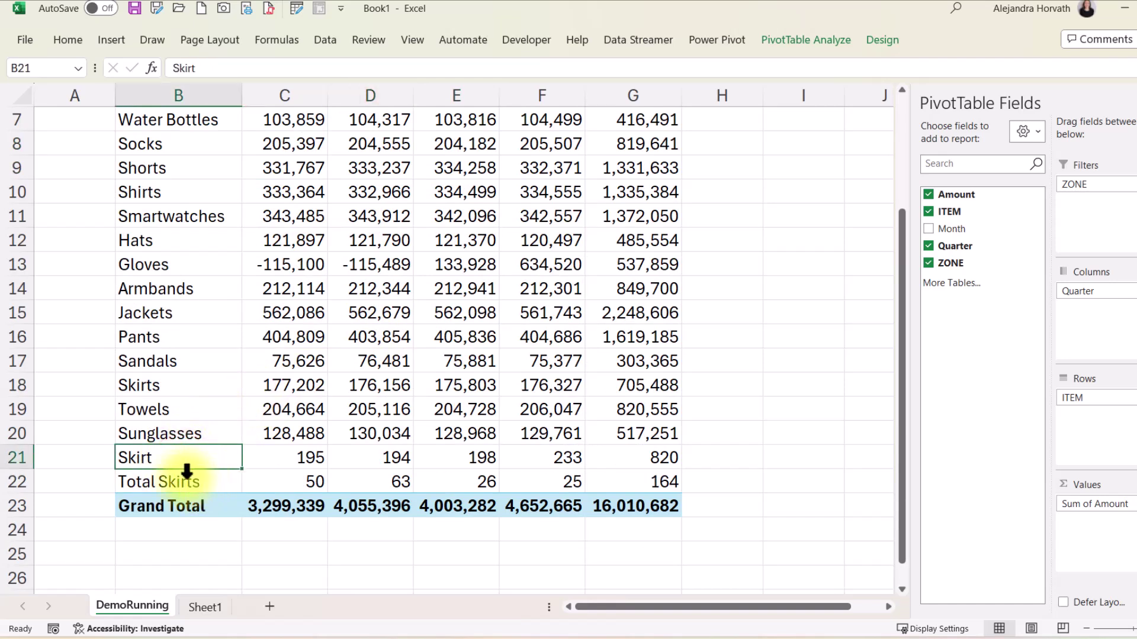
left_click(220, 459)
left_click(201, 389)
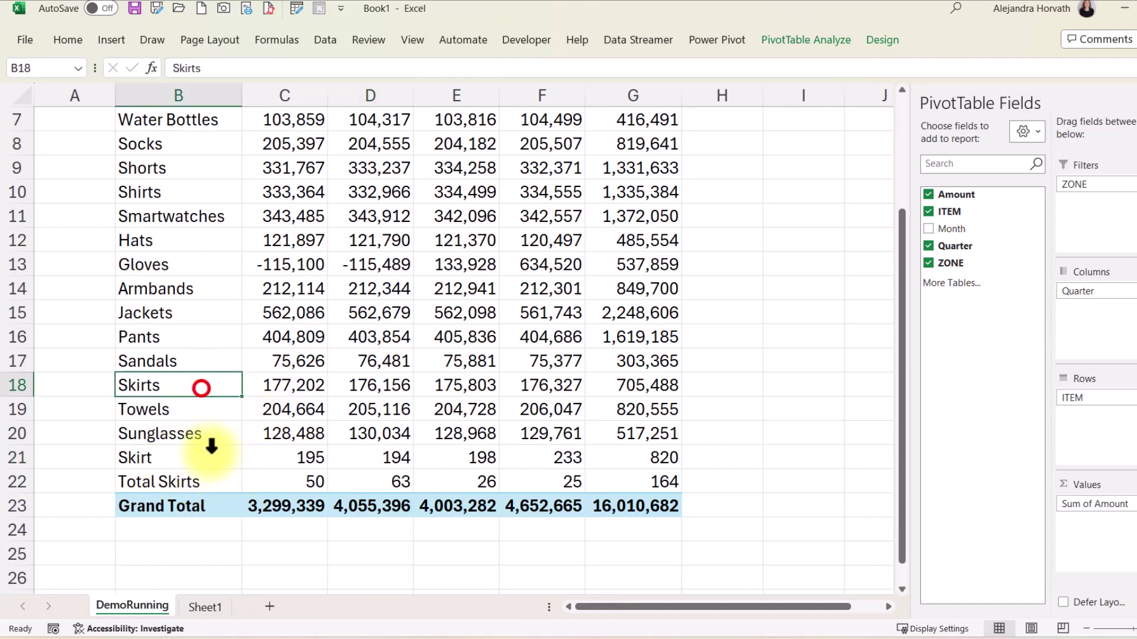
left_click(204, 482)
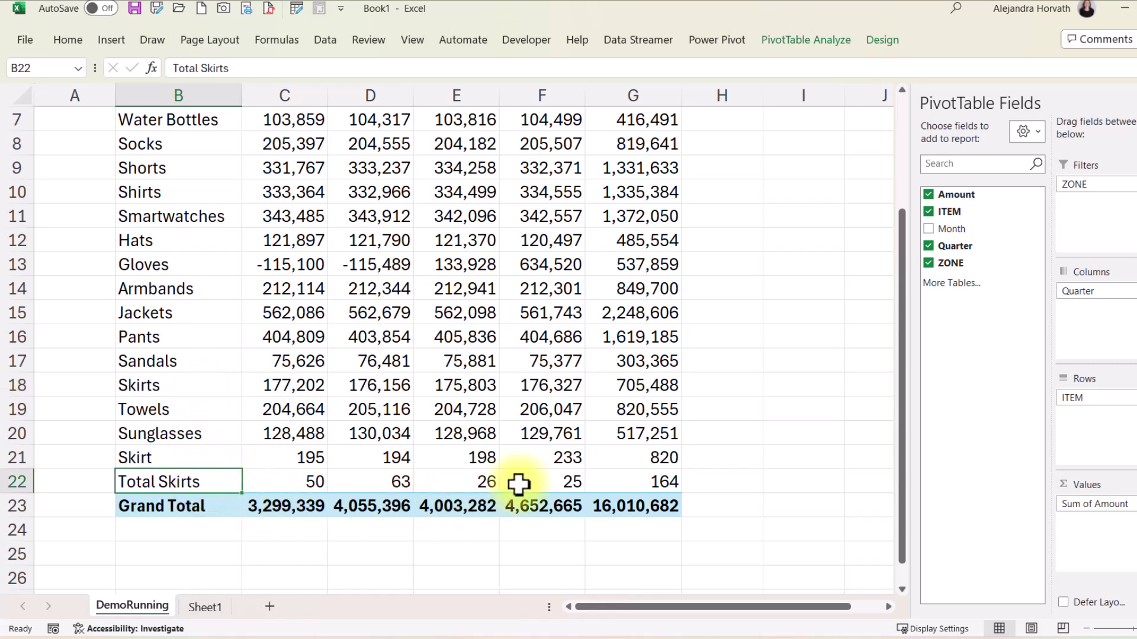
left_click(237, 459)
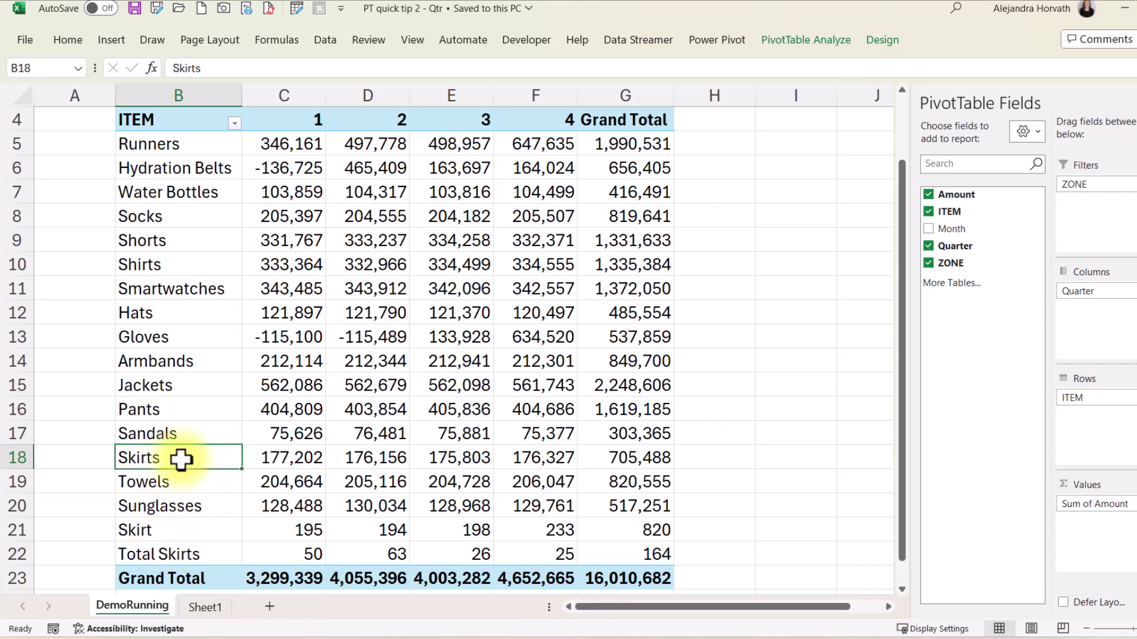
left_click(183, 532, "ctrl")
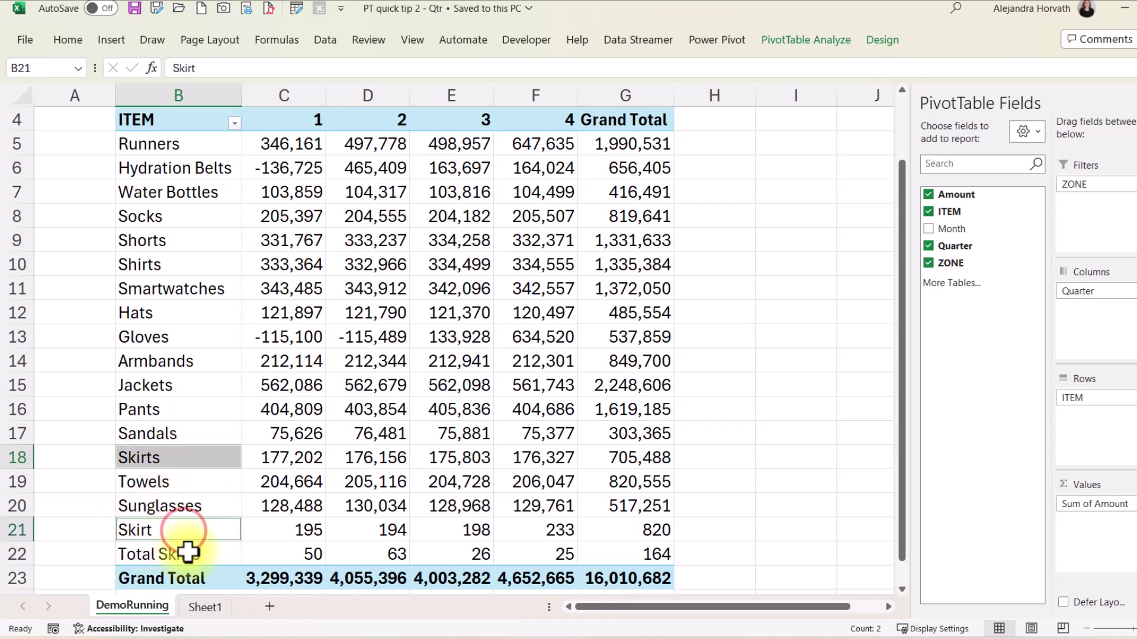
left_click(189, 552, "ctrl")
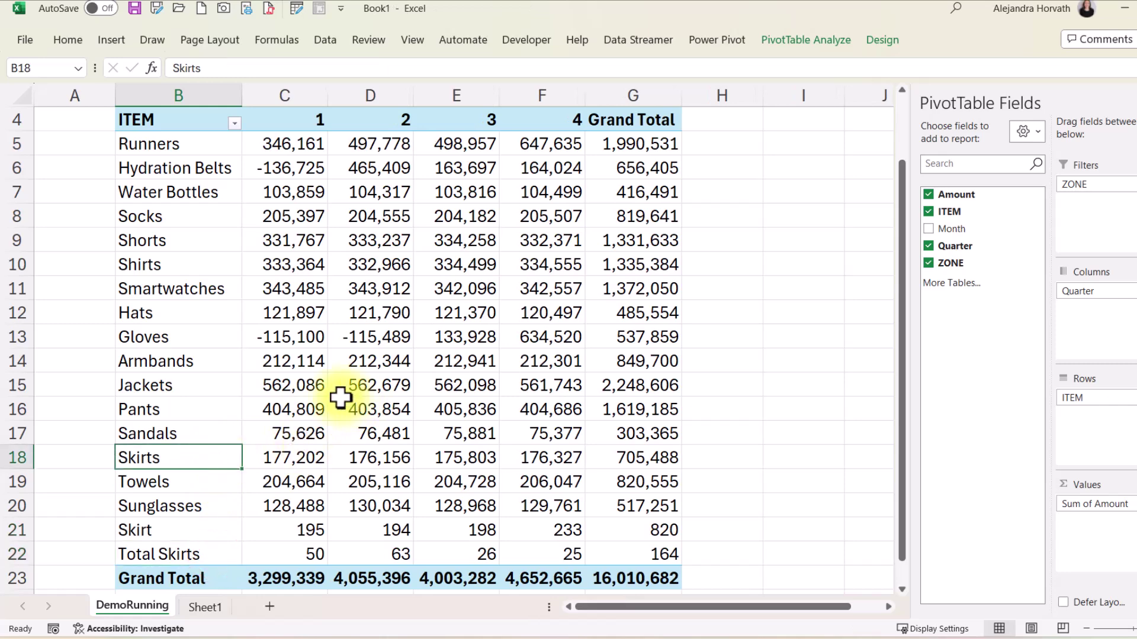
scroll(328, 372, "up", 1)
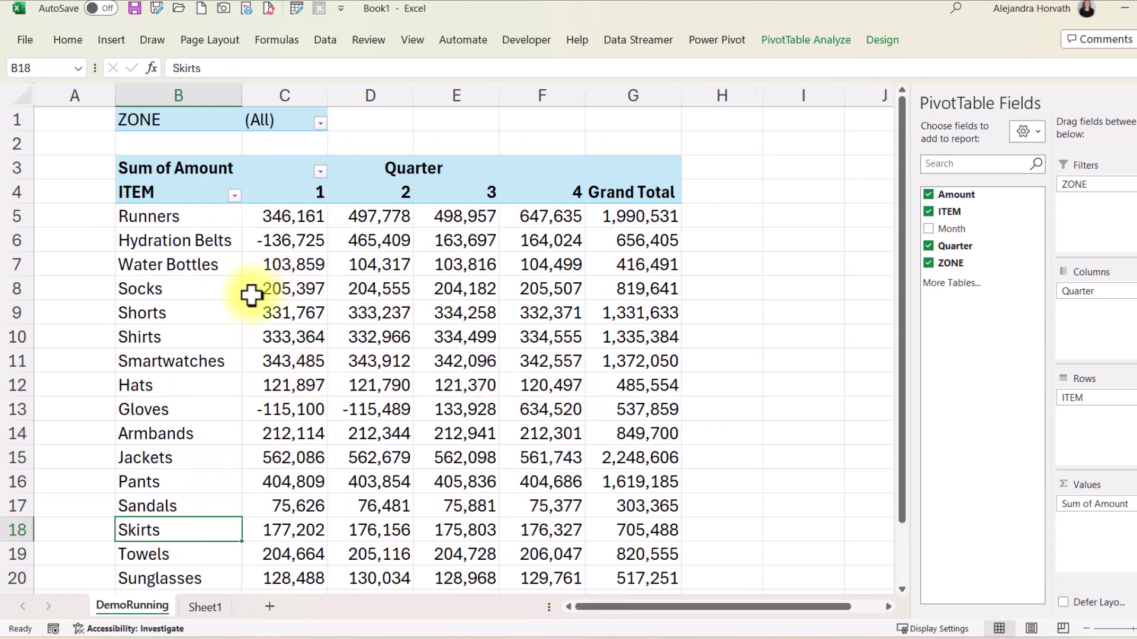
left_click(170, 264)
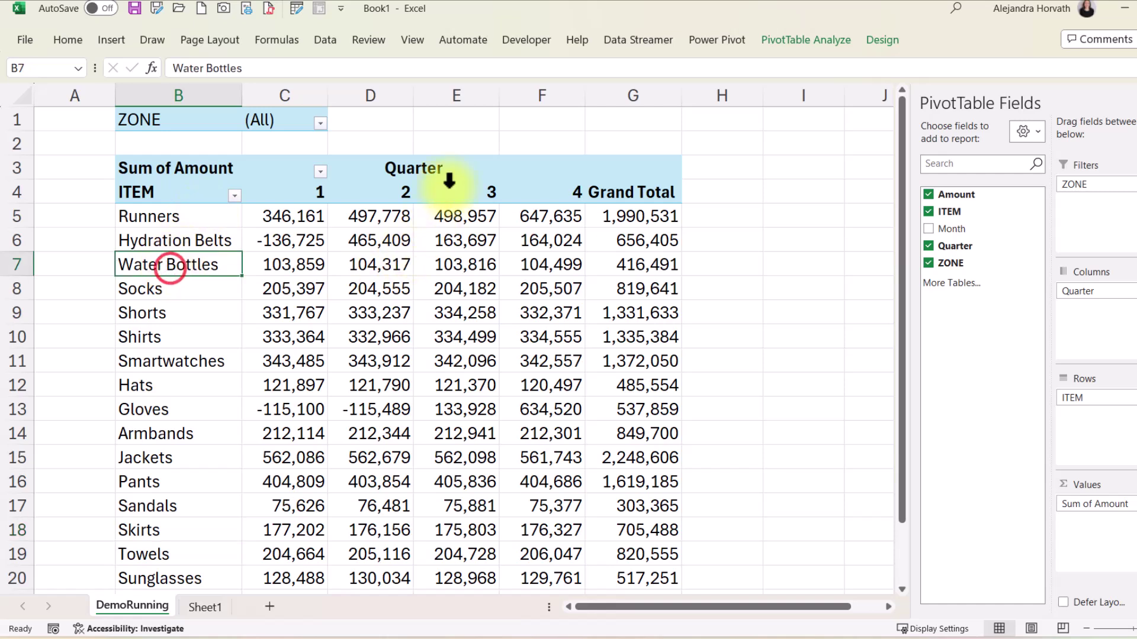
left_click(441, 176)
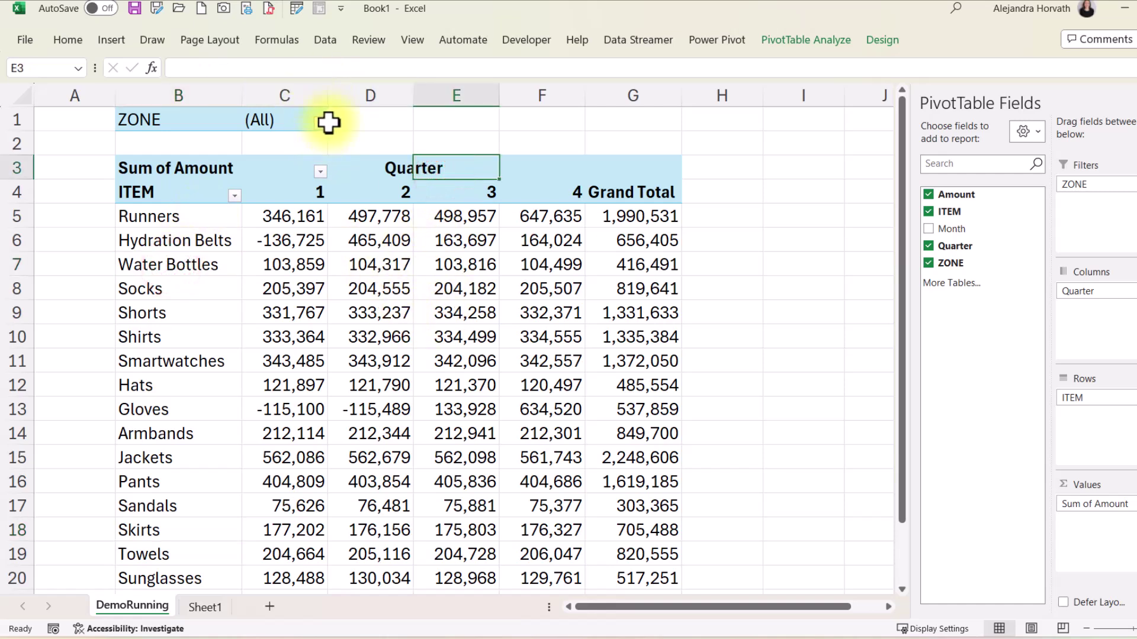
left_click(321, 124)
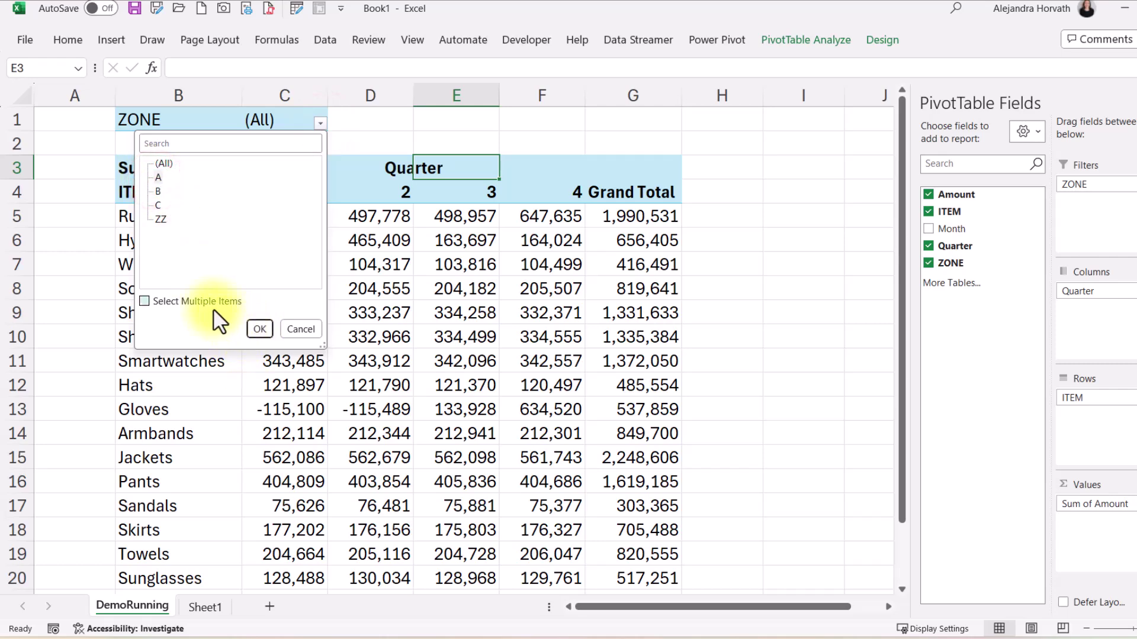
left_click(259, 329)
left_click(320, 125)
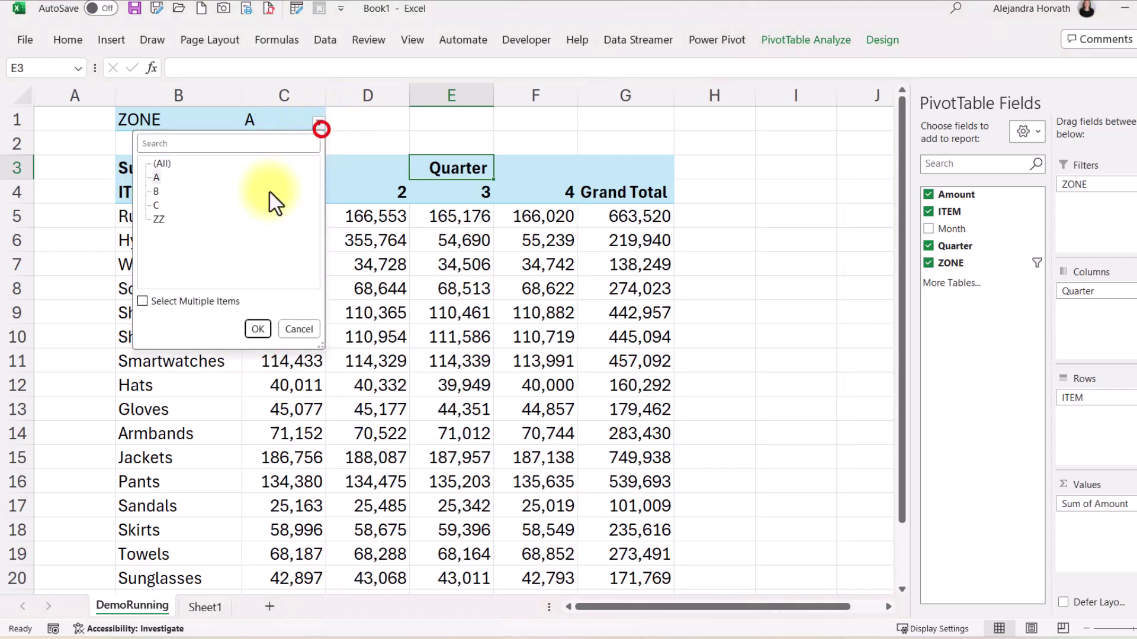
left_click(155, 192)
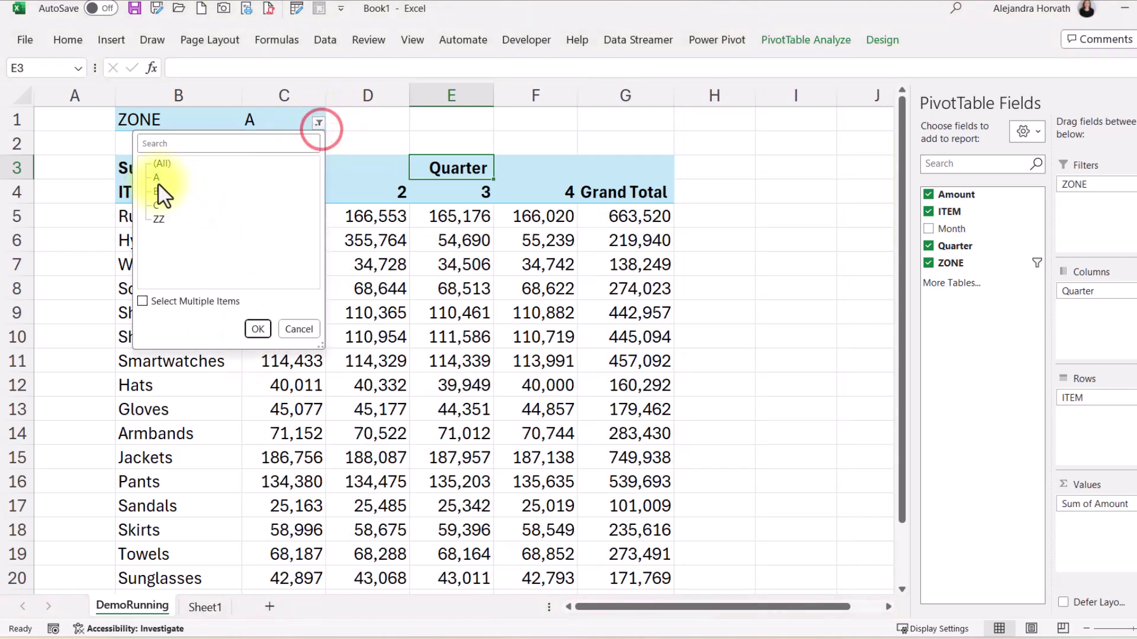
left_click(258, 329)
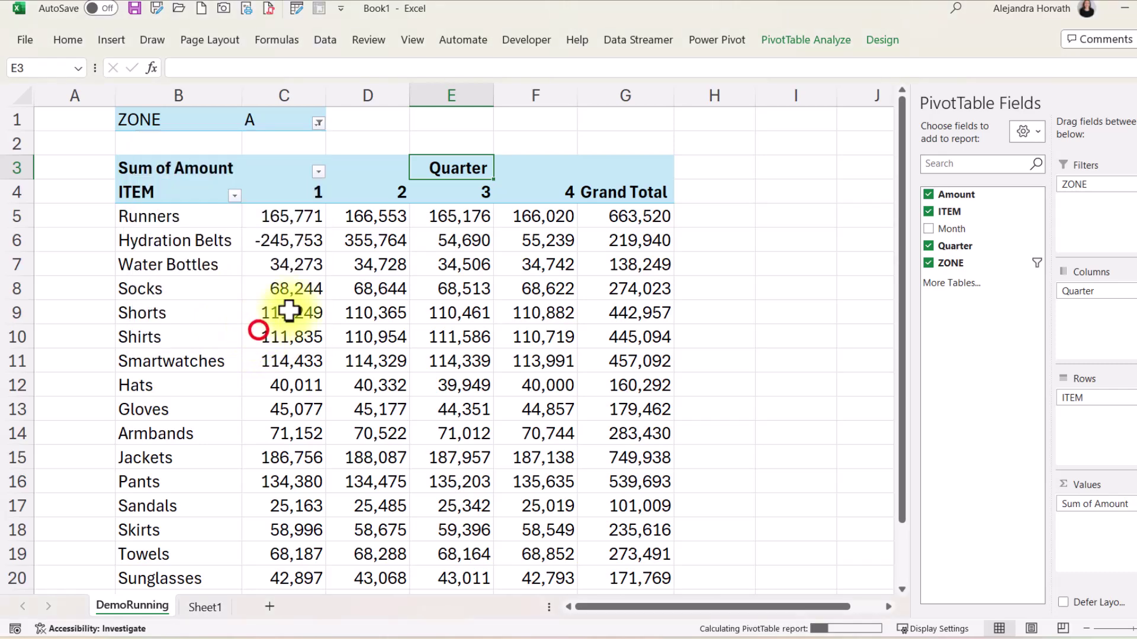
left_click(319, 123)
left_click(159, 300)
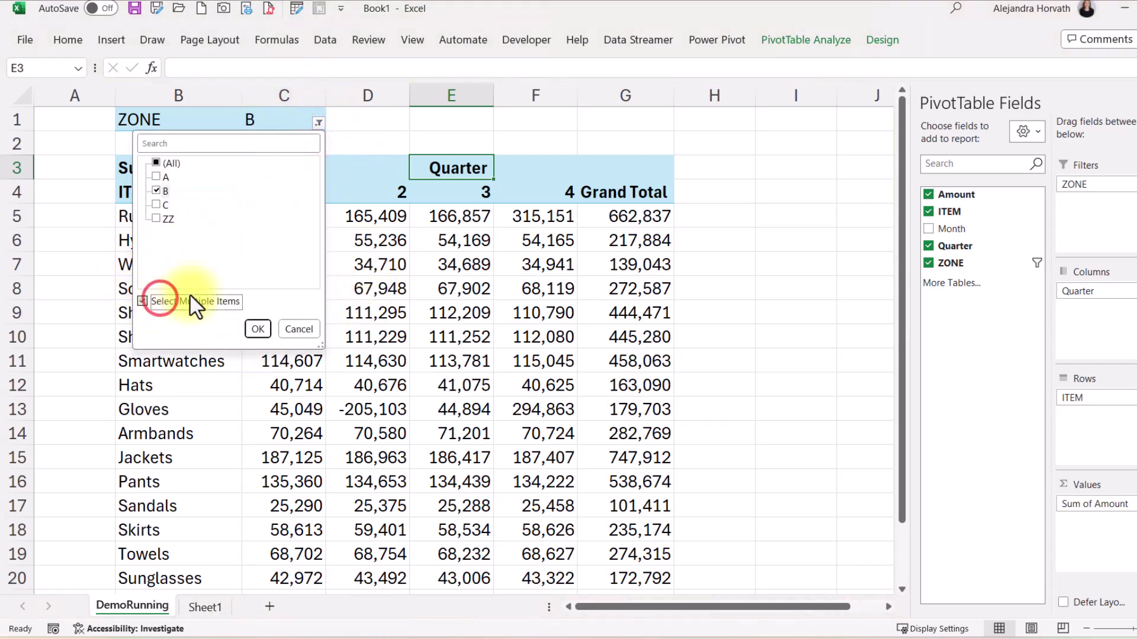
left_click(155, 204)
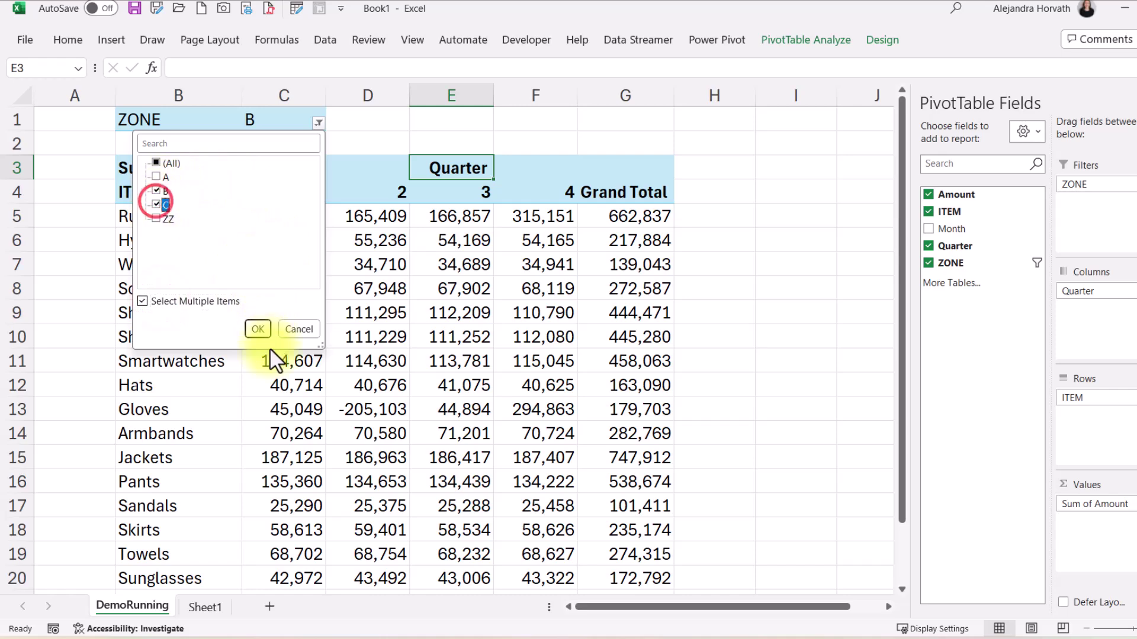
left_click(258, 329)
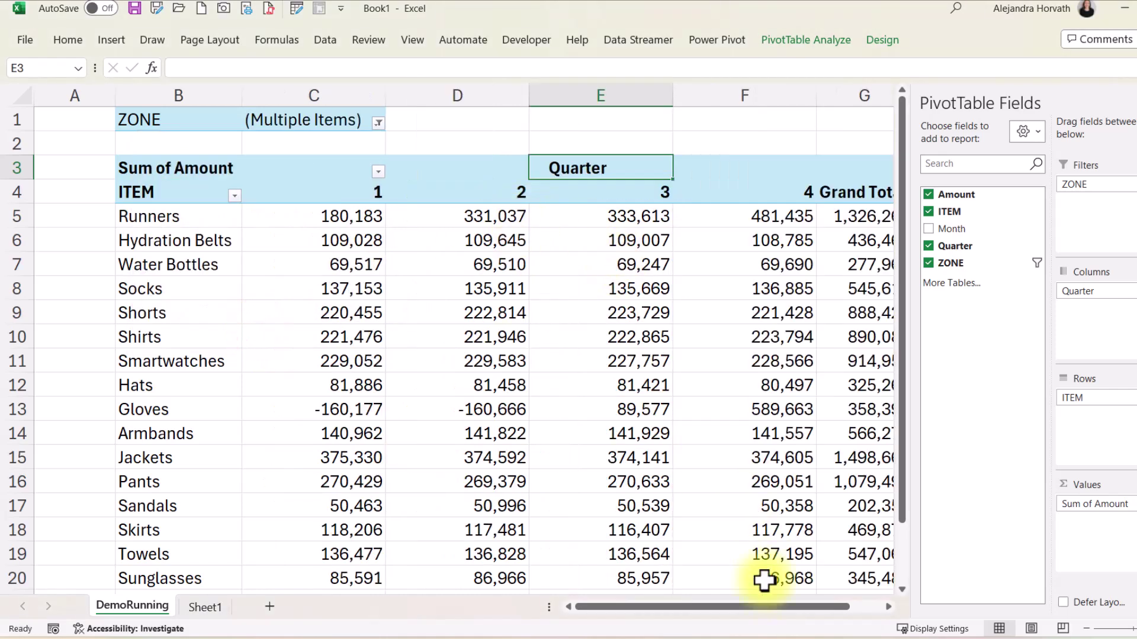
scroll(566, 432, "down", 2)
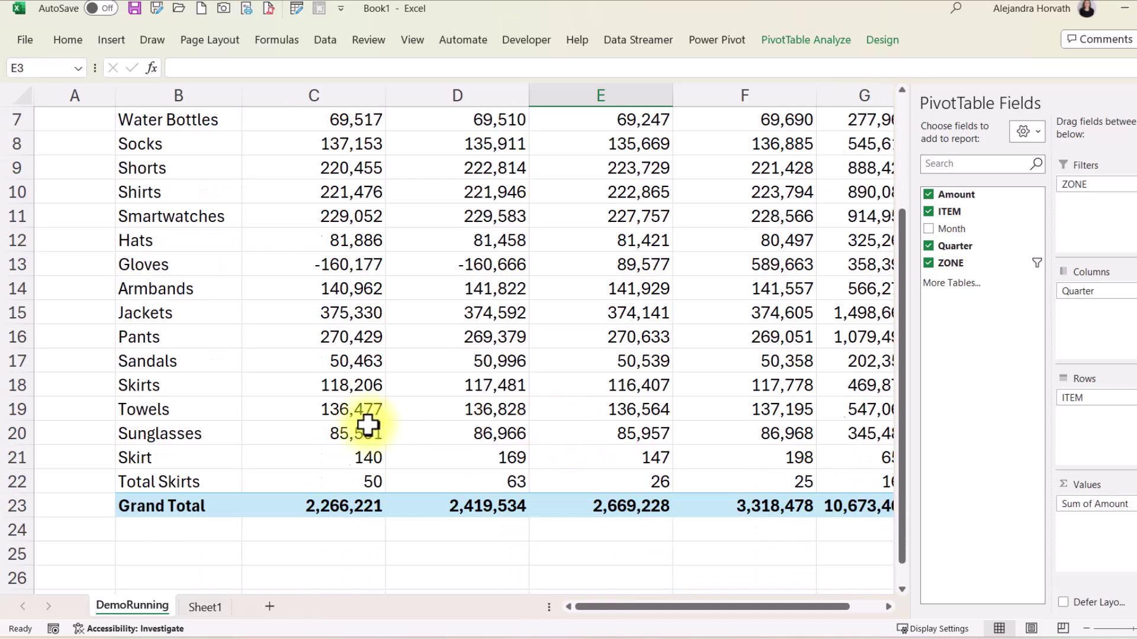
scroll(367, 424, "up", 2)
left_click(377, 123)
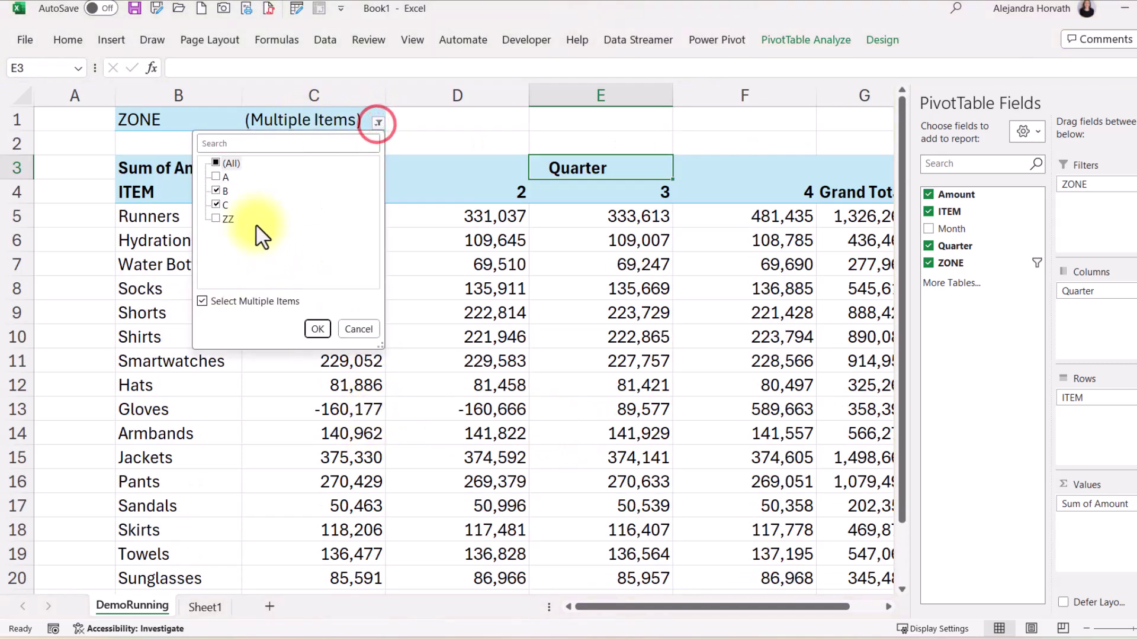
left_click(216, 163)
left_click(318, 330)
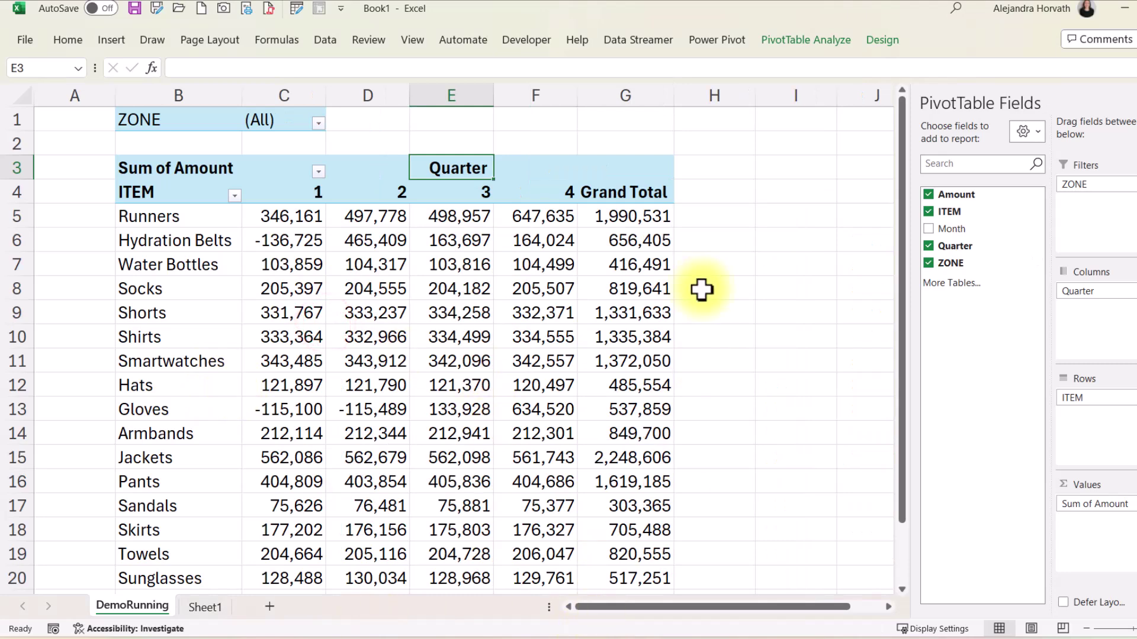
scroll(521, 356, "down", 3)
scroll(592, 343, "up", 3)
left_click(452, 241)
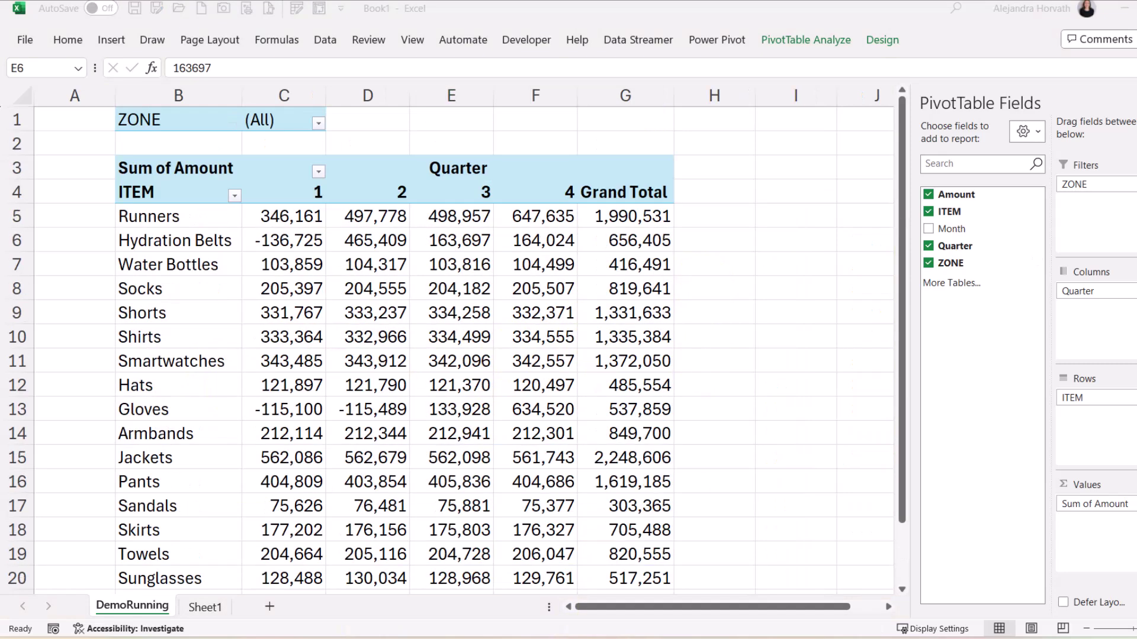